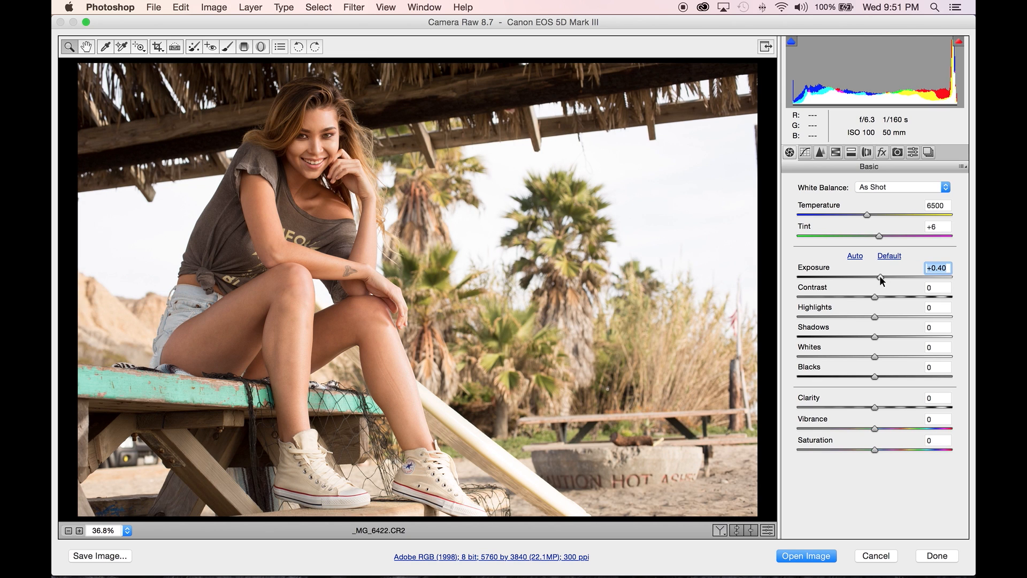
Set Contrast to +4, Highlights to -4, Shadows to -4, Whites to +3, Blacks to -4, Clarity to +3 and Saturation to -2
left_click_drag(874, 296, 871, 320)
left_click(872, 316)
left_click(872, 337)
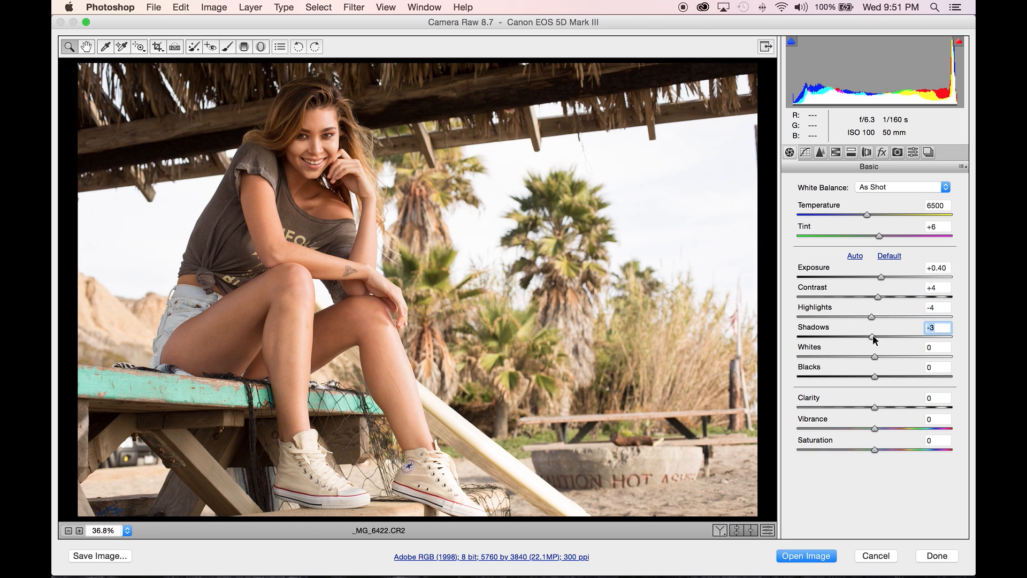
left_click_drag(873, 356, 877, 407)
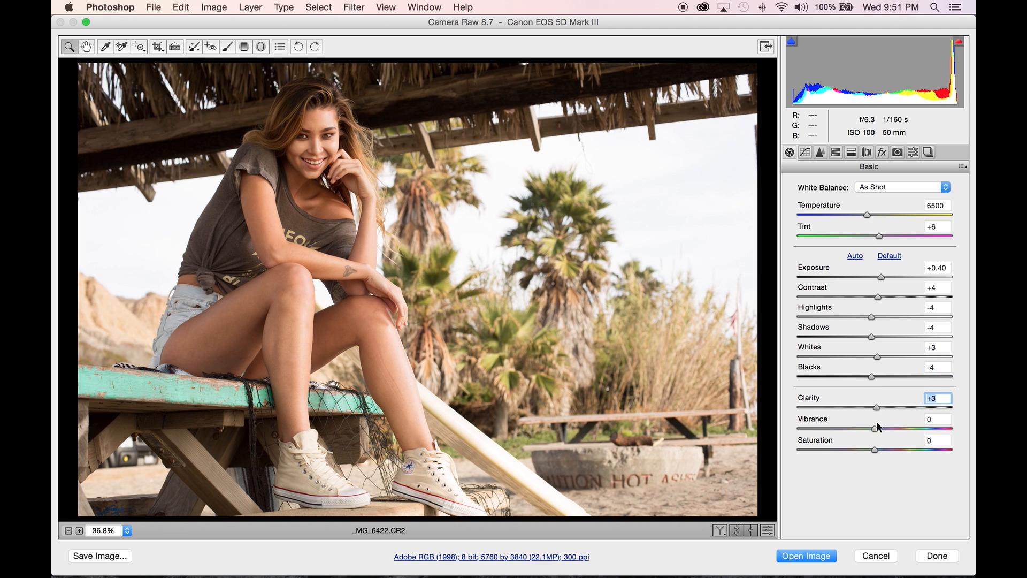
left_click_drag(873, 447, 872, 447)
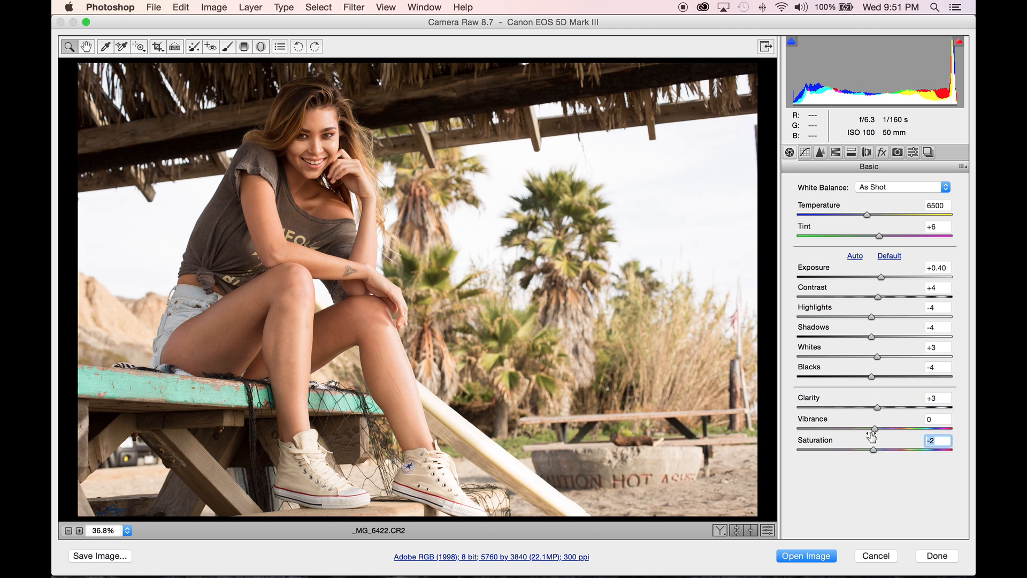
Adjust the photo's white balance to a Temperature of 6700 and a Tint of -2
left_click(868, 214)
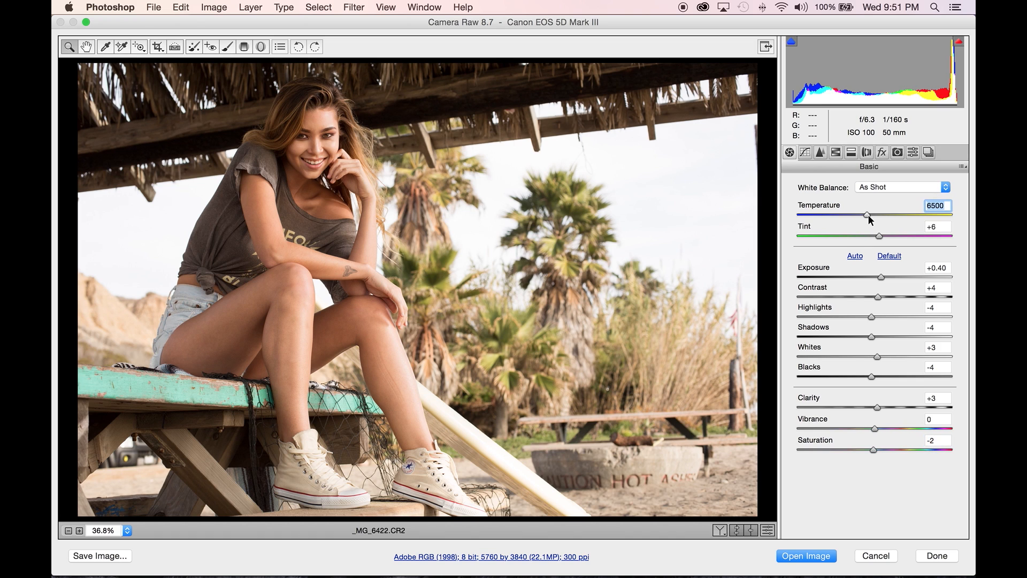
left_click_drag(879, 236, 877, 236)
key("Down")
key("Down")
key("Down")
key("Down")
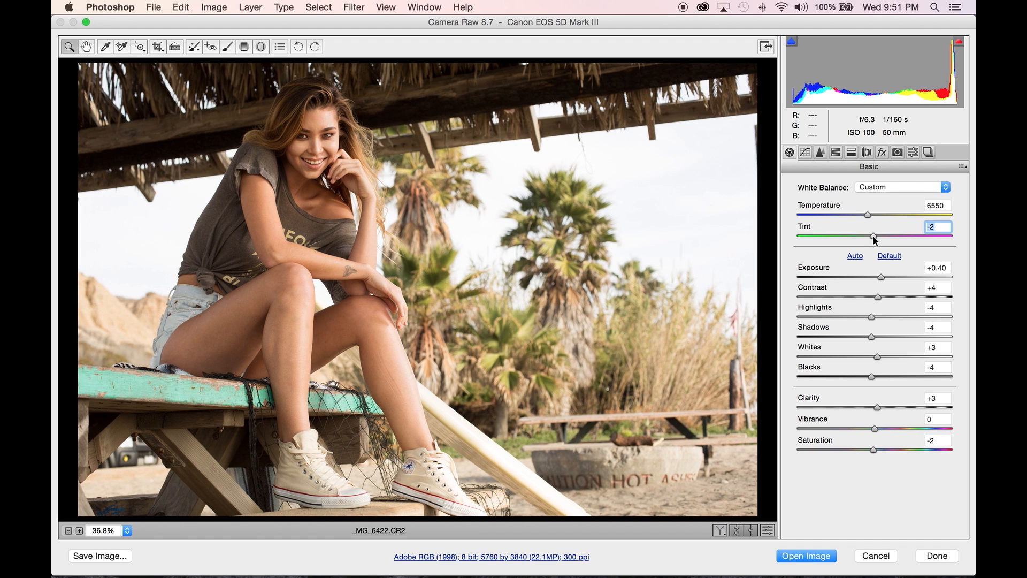
left_click_drag(869, 212, 872, 212)
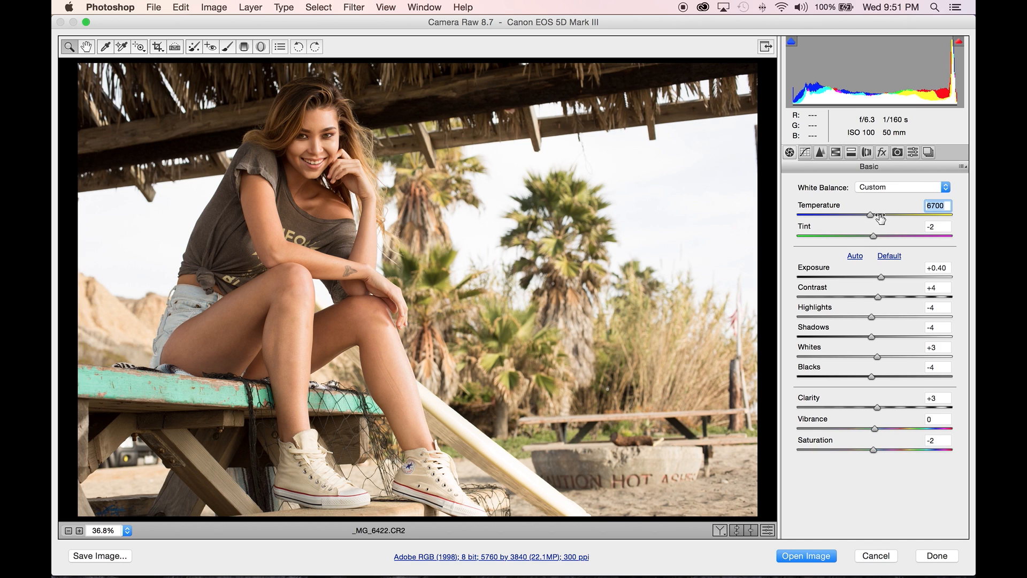
Shape the RGB point tone curve by mapping midtone input 129 to 133 and shadow input 65 to 63
left_click(809, 153)
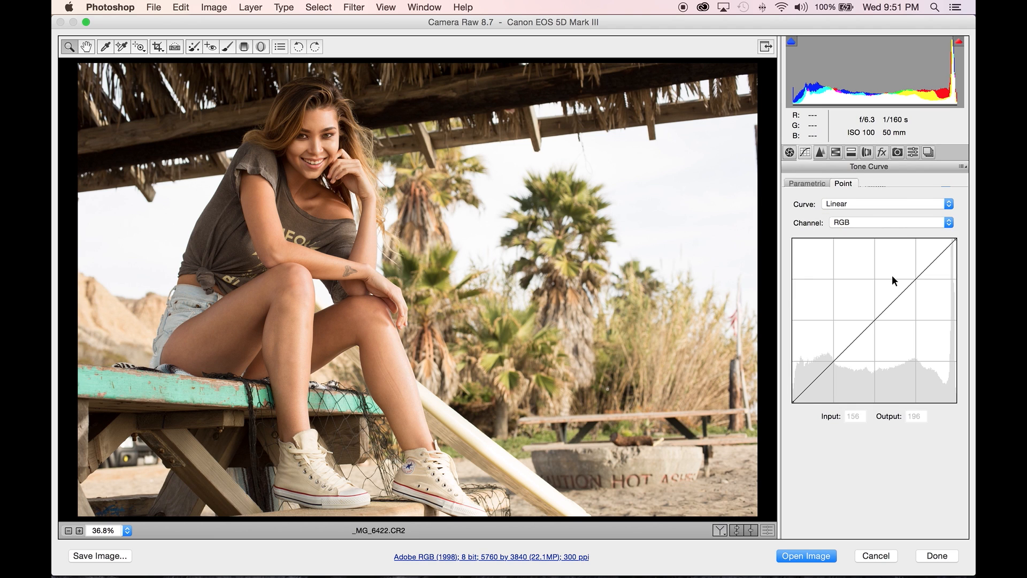
left_click(874, 315)
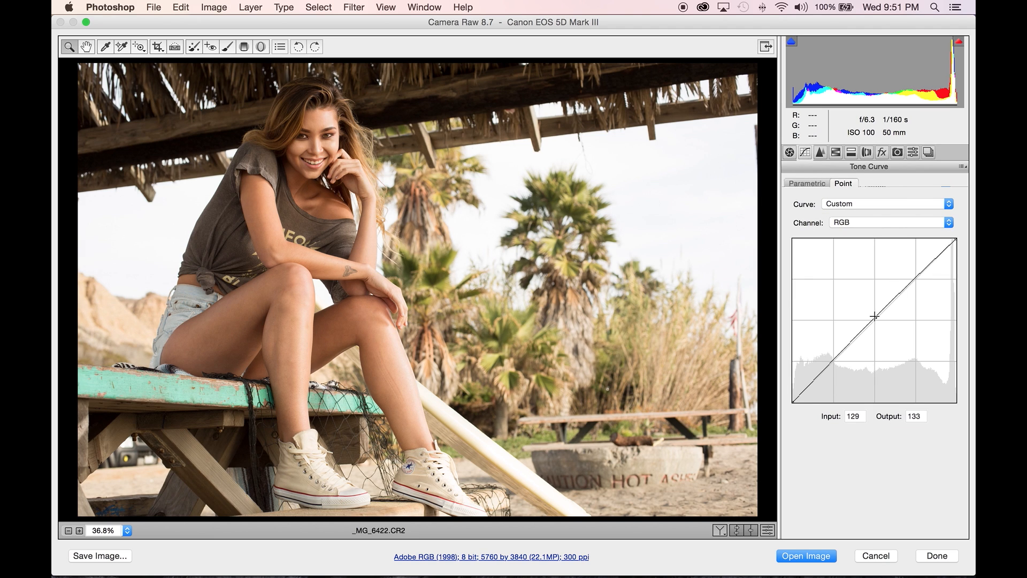
left_click(833, 363)
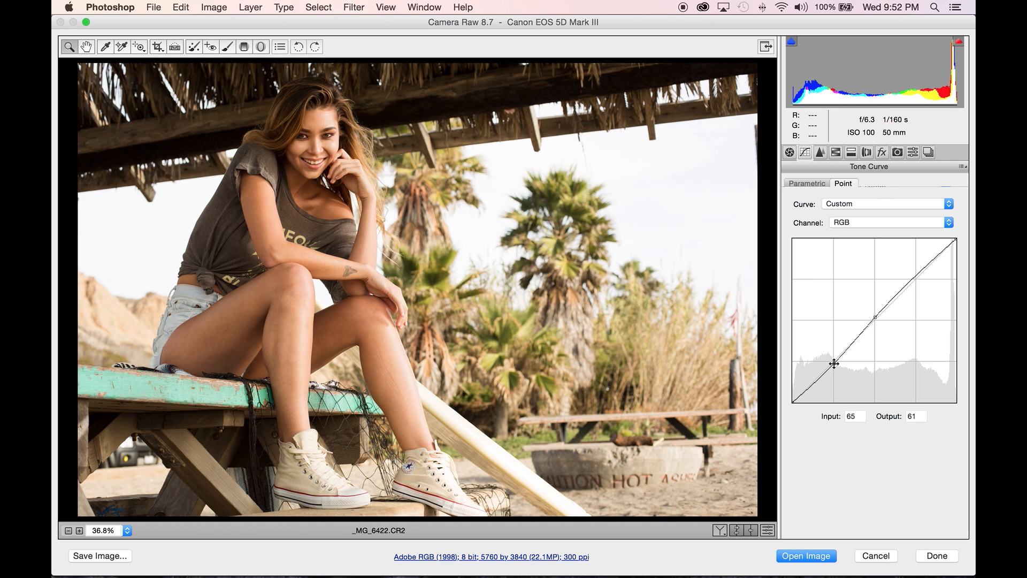
left_click_drag(833, 362, 834, 361)
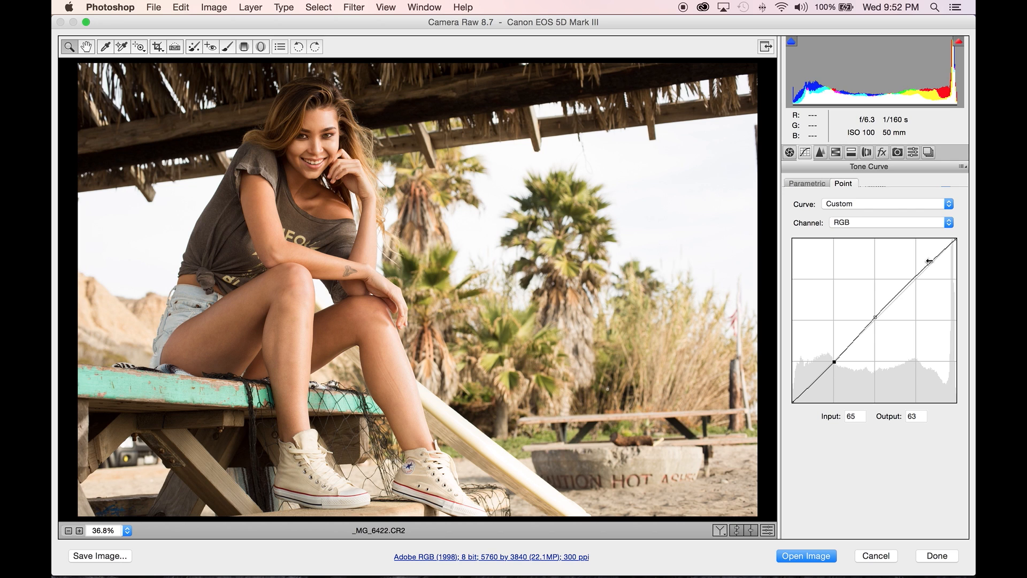
Set the sharpening Amount to 36 and the sharpening Detail to 33
left_click(823, 155)
left_click_drag(823, 205, 834, 203)
left_click_drag(847, 246, 845, 246)
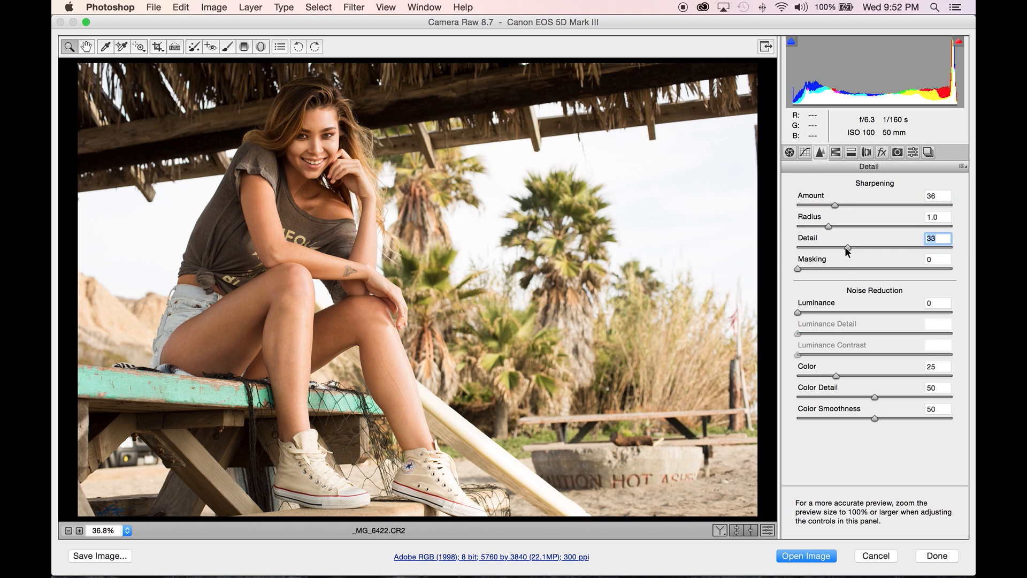
Enable lens profile corrections for the raw photo and open the image in Photoshop
left_click(836, 154)
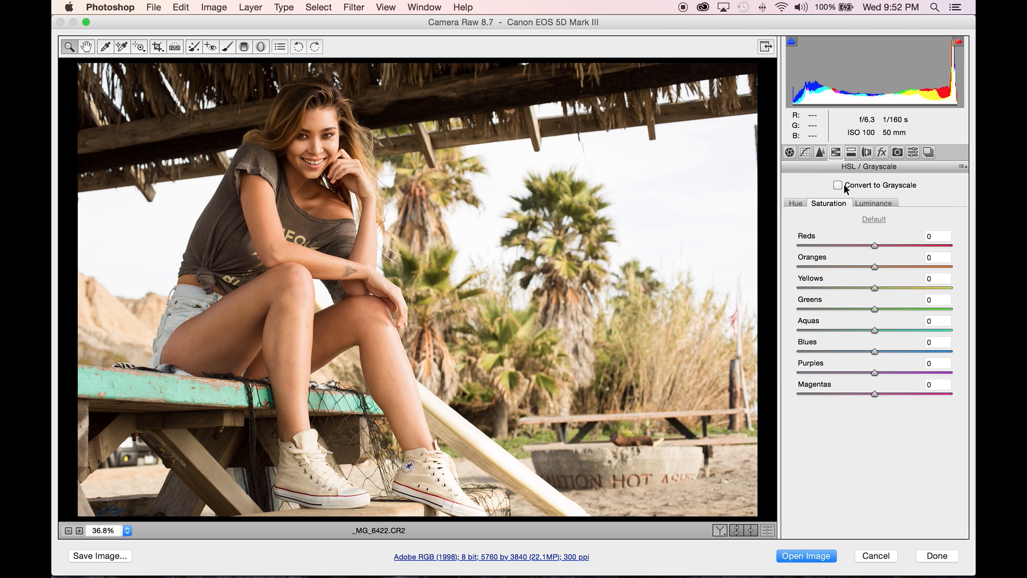
left_click(851, 154)
left_click(866, 153)
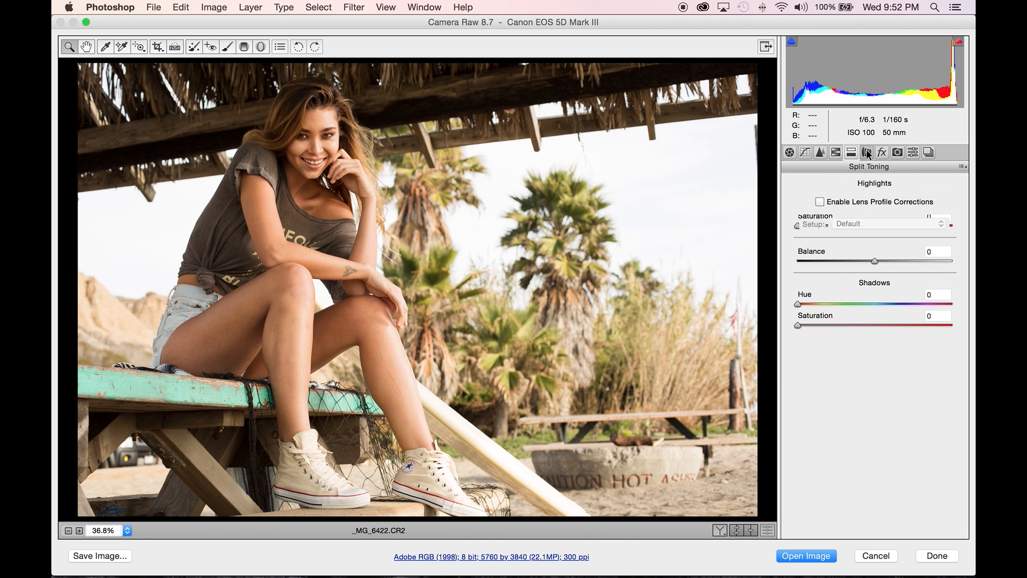
left_click(840, 203)
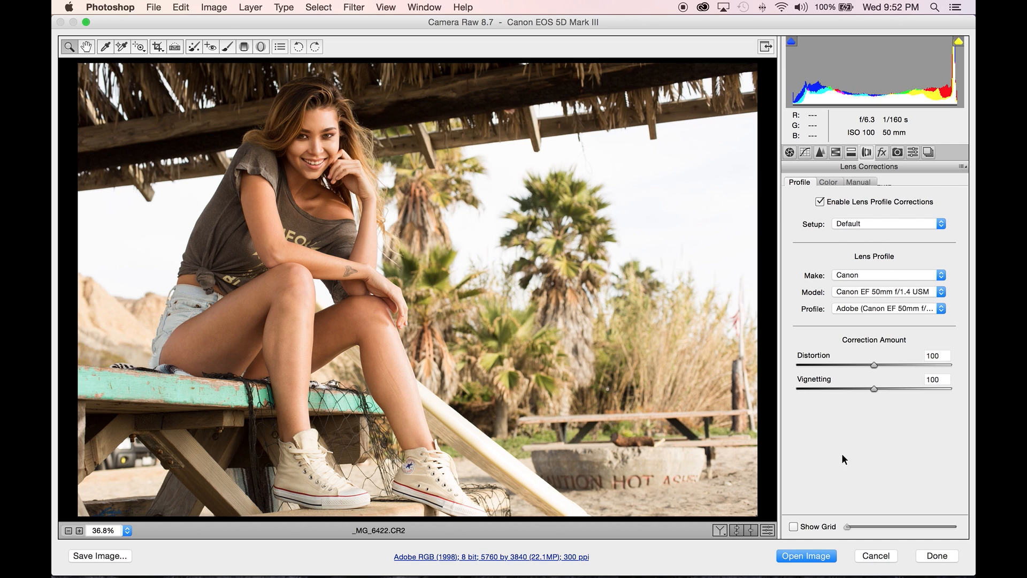
left_click(815, 559)
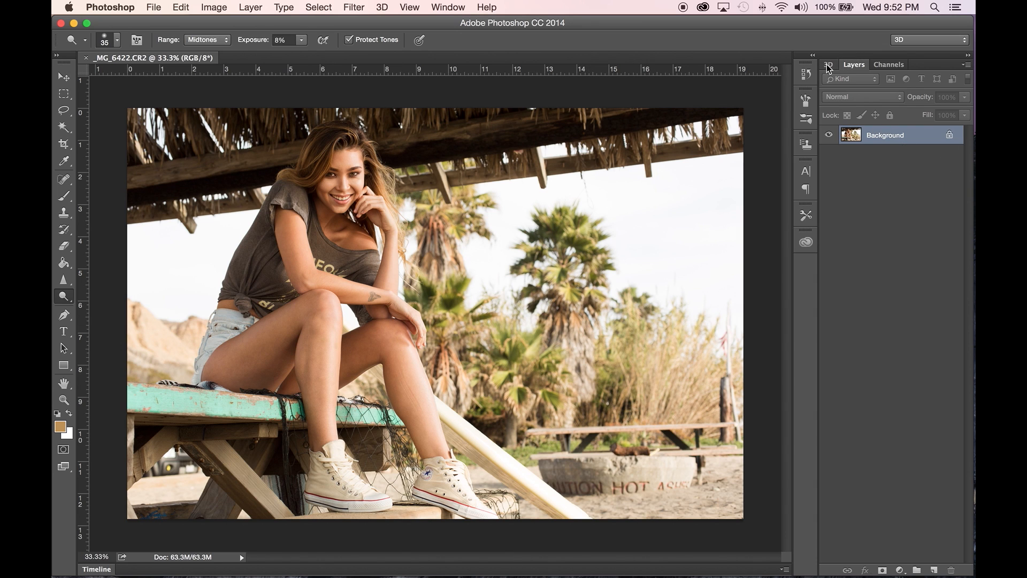
Switch to the Photography workspace and show the available adjustments
left_click(916, 41)
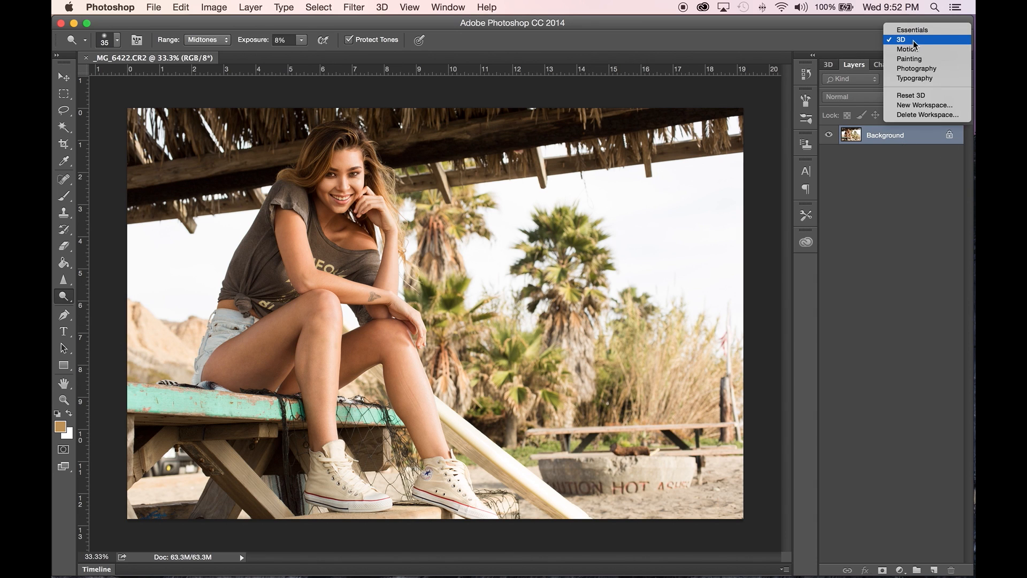
left_click(920, 69)
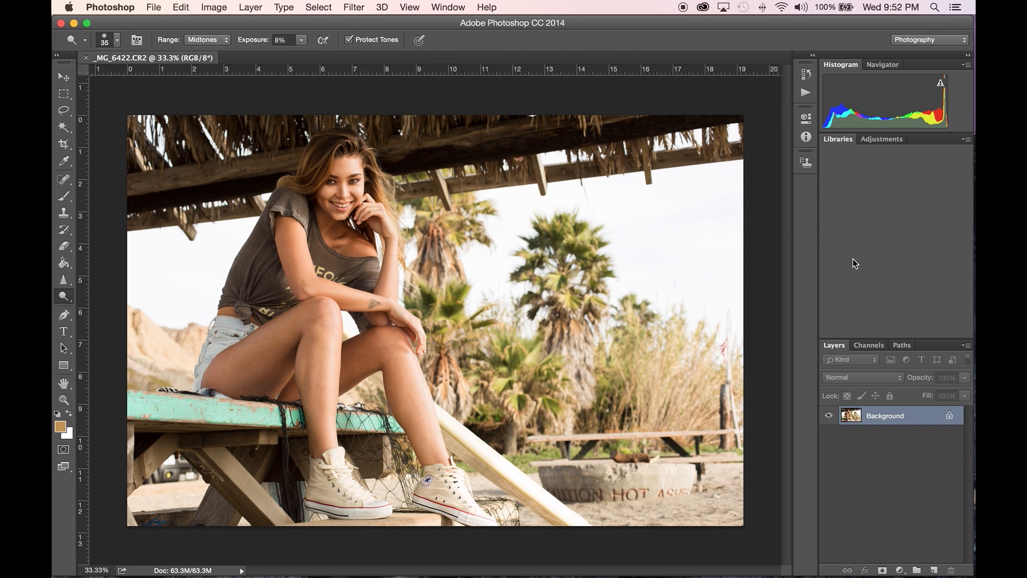
left_click(881, 139)
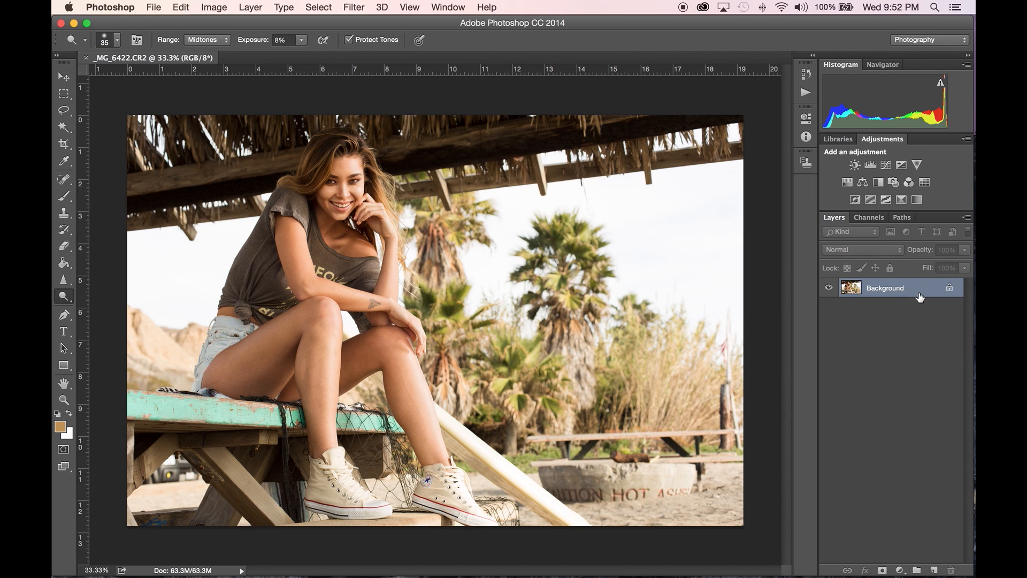
Duplicate the Background layer, keeping the available adjustments on display
key("super+j")
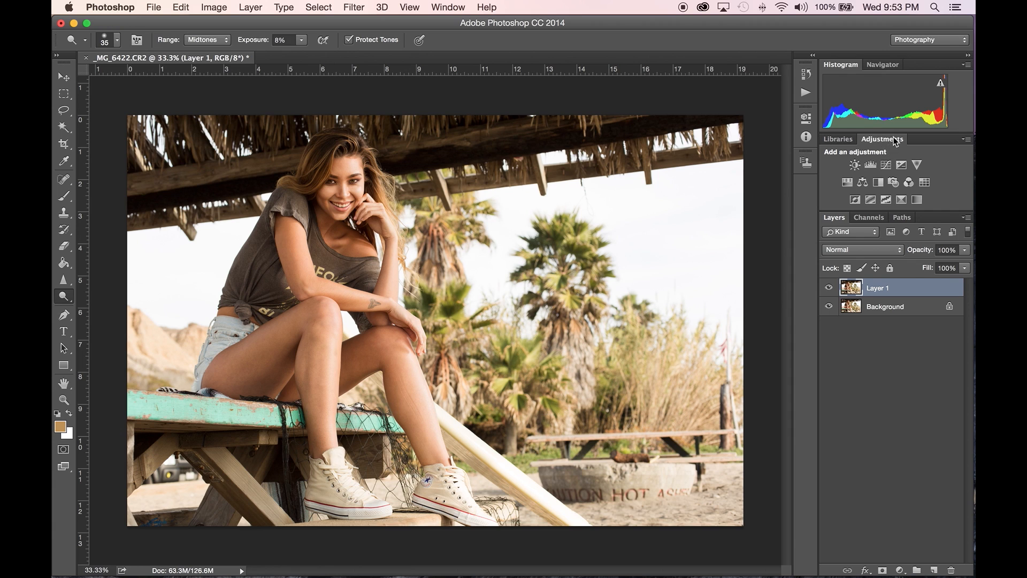
left_click(849, 140)
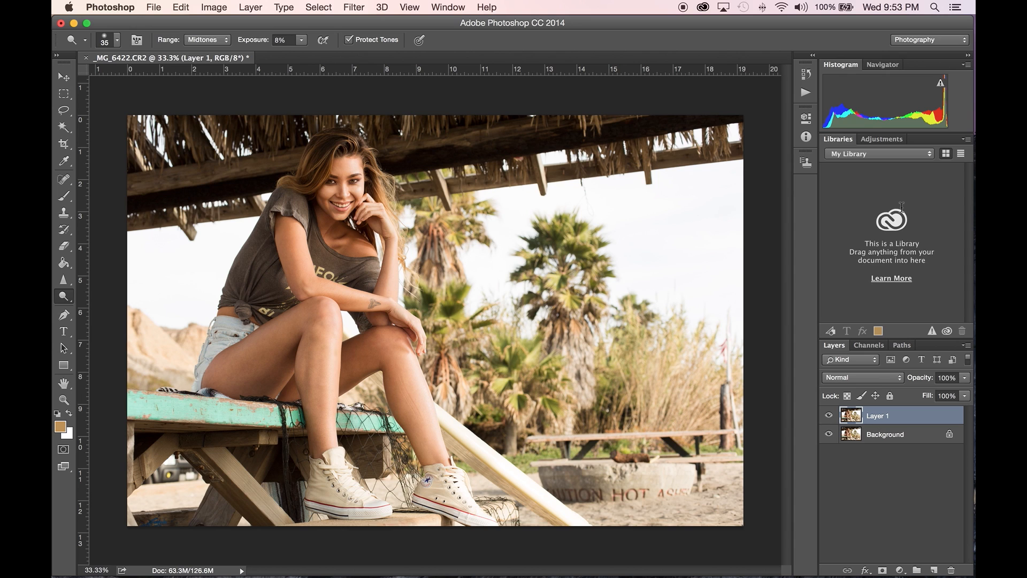
left_click(884, 140)
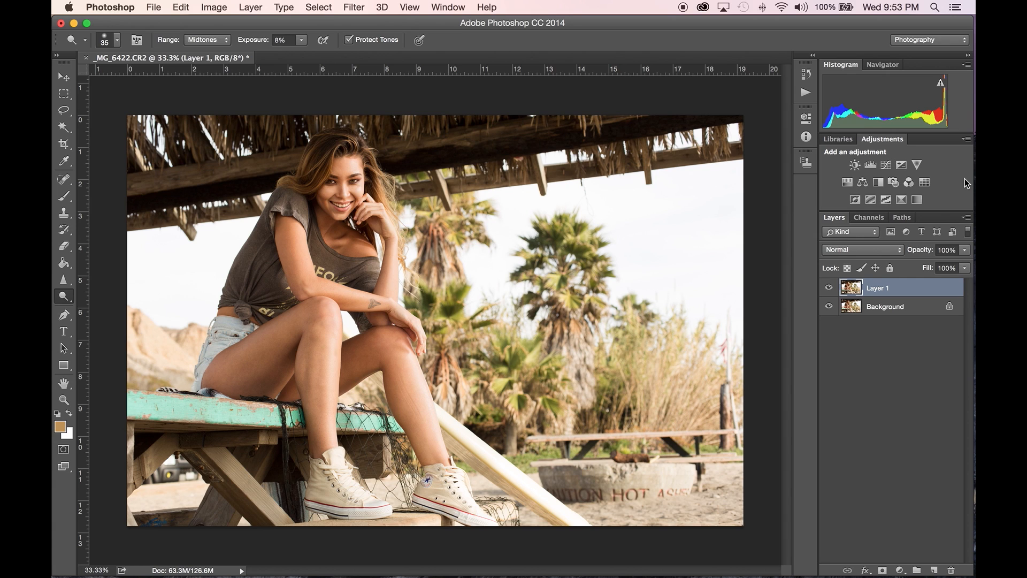
Add a Curves adjustment layer and raise the RGB midtones from input 128 to 136 and the shadows from 64 to 66
left_click(885, 165)
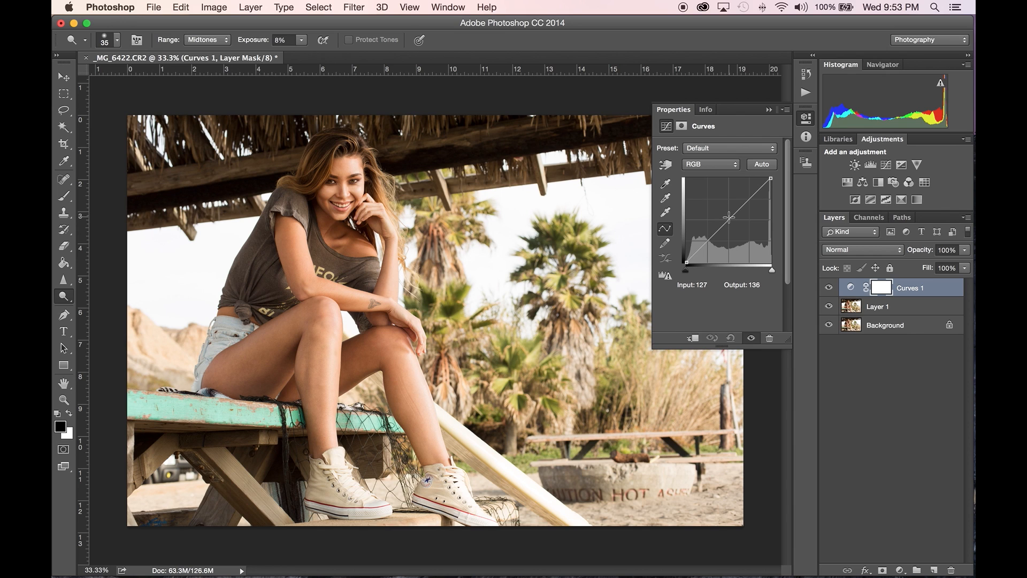
left_click(728, 216)
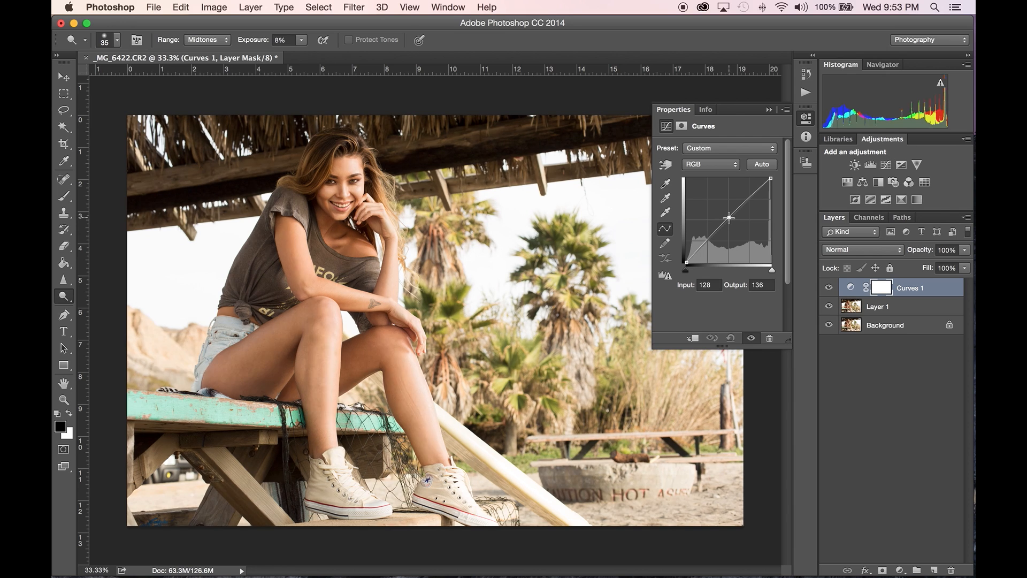
left_click(707, 240)
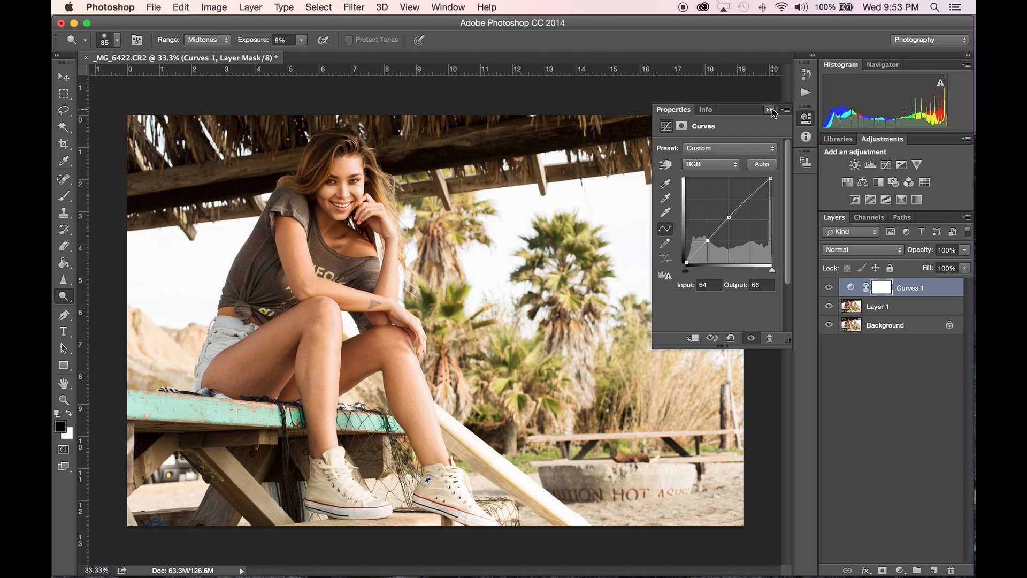
Raise the midpoint of the green channel curve, mapping input 128 to output 136
left_click(728, 165)
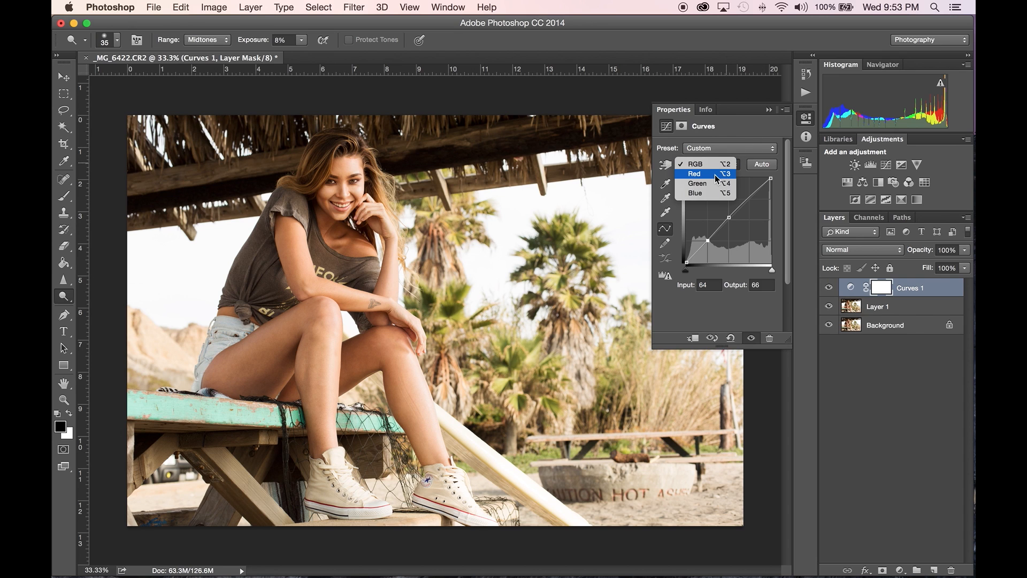
key("XF86MonBrightnessUp")
left_click(717, 185)
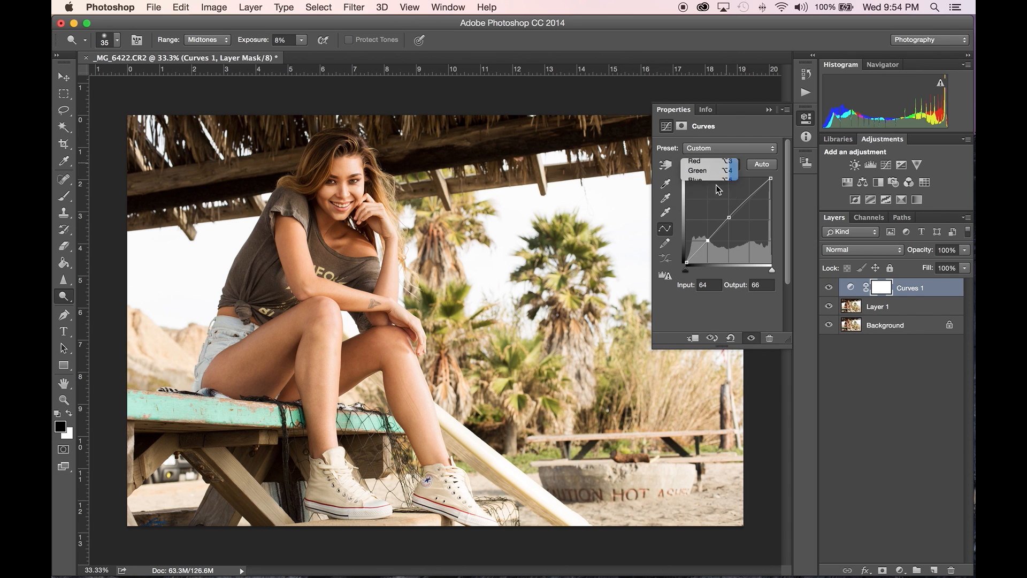
left_click(729, 217)
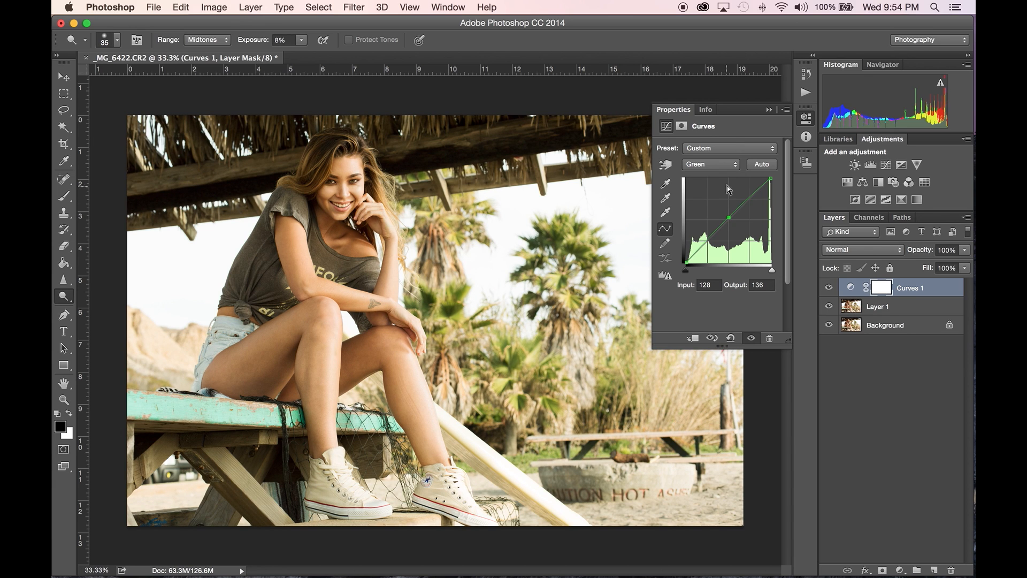
Raise the midpoint of the red channel curve slightly above the diagonal
left_click(709, 166)
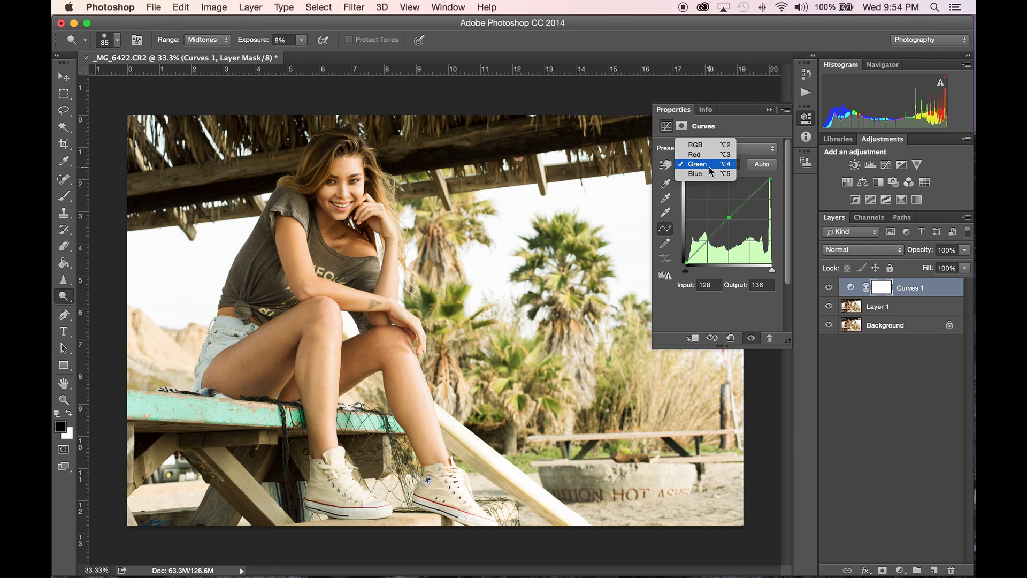
left_click(698, 155)
left_click(727, 217)
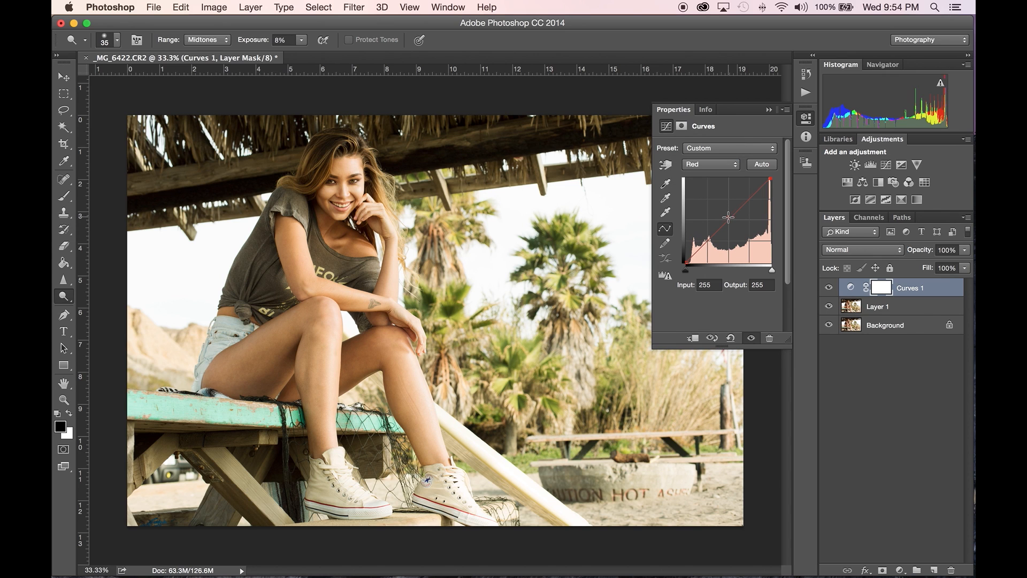
left_click_drag(728, 217, 728, 217)
Hide and show the Curves 1 layer to compare the image before and after, and close the curve's properties
left_click(828, 288)
left_click(828, 288)
left_click(829, 288)
left_click(829, 289)
left_click(769, 110)
Lower the opacity of the Curves 1 layer slightly and deselect the layer
left_click(964, 267)
left_click_drag(961, 266, 958, 266)
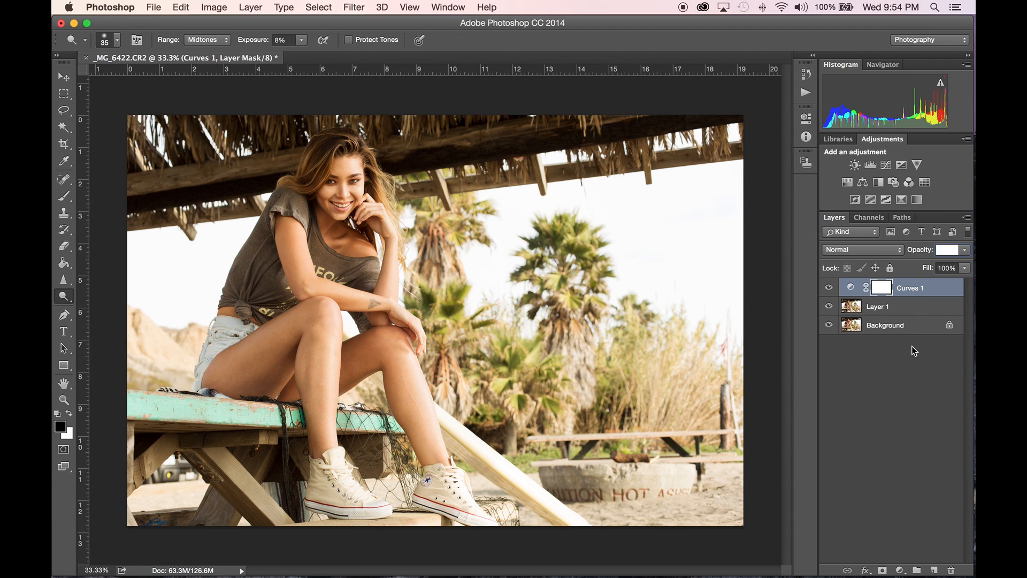
left_click(915, 345)
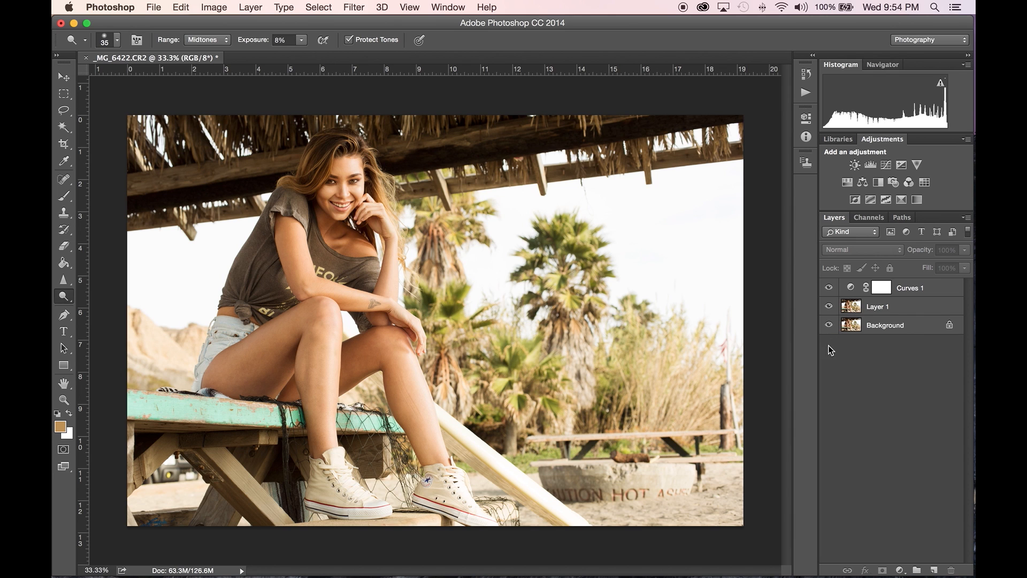
Isolate the Background, Layer 1 and Curves 1 layers in turn to compare what each contributes to the image
left_click(830, 326, "alt")
left_click(829, 326, "alt")
left_click(828, 325, "alt")
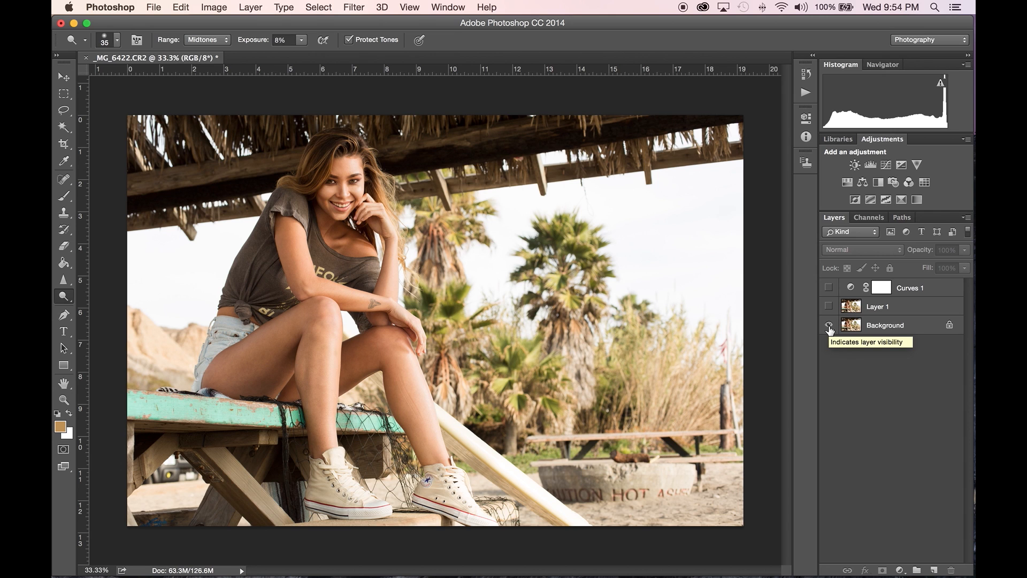
left_click(828, 325, "alt")
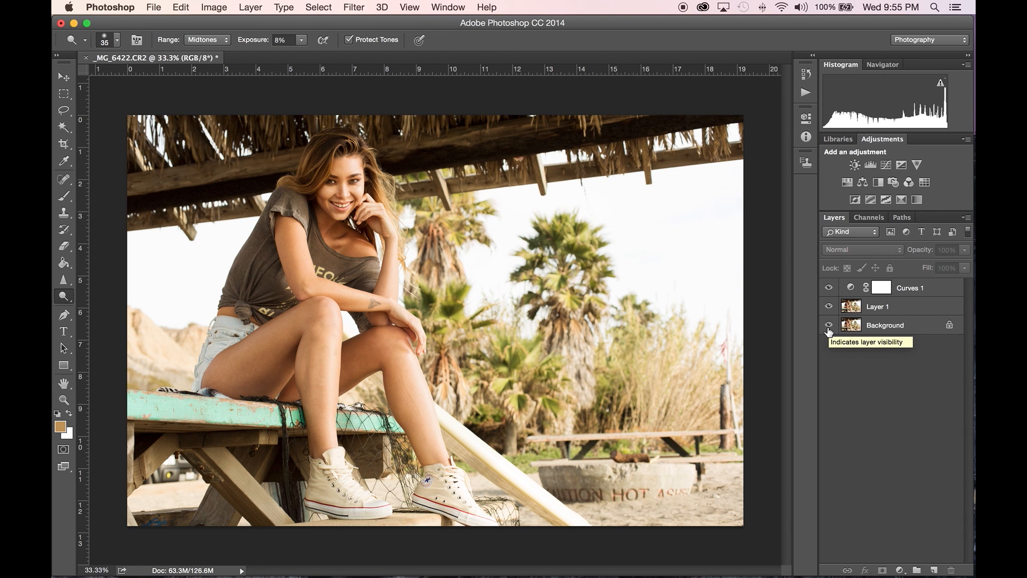
left_click(829, 307, "alt")
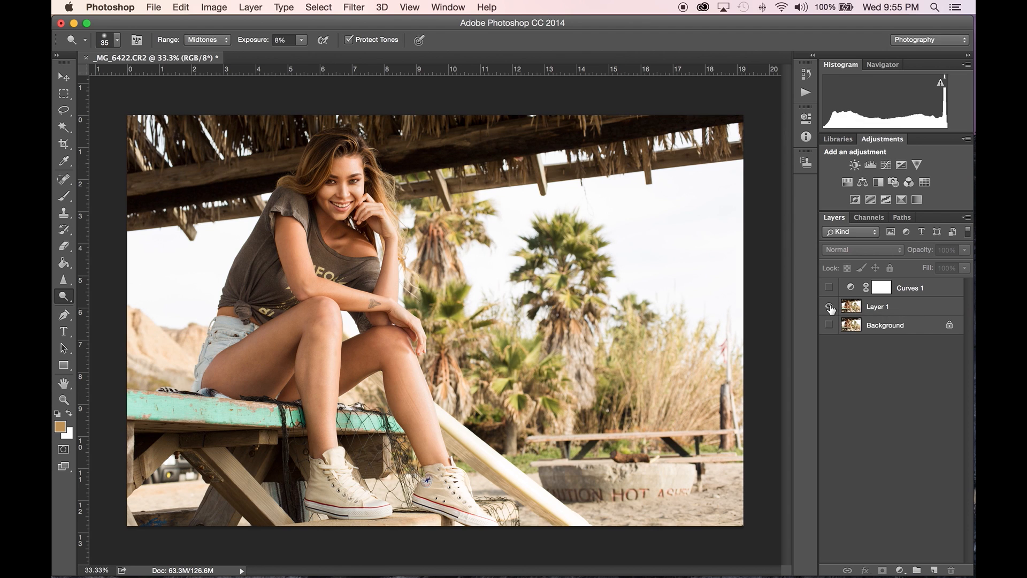
left_click(829, 289, "alt")
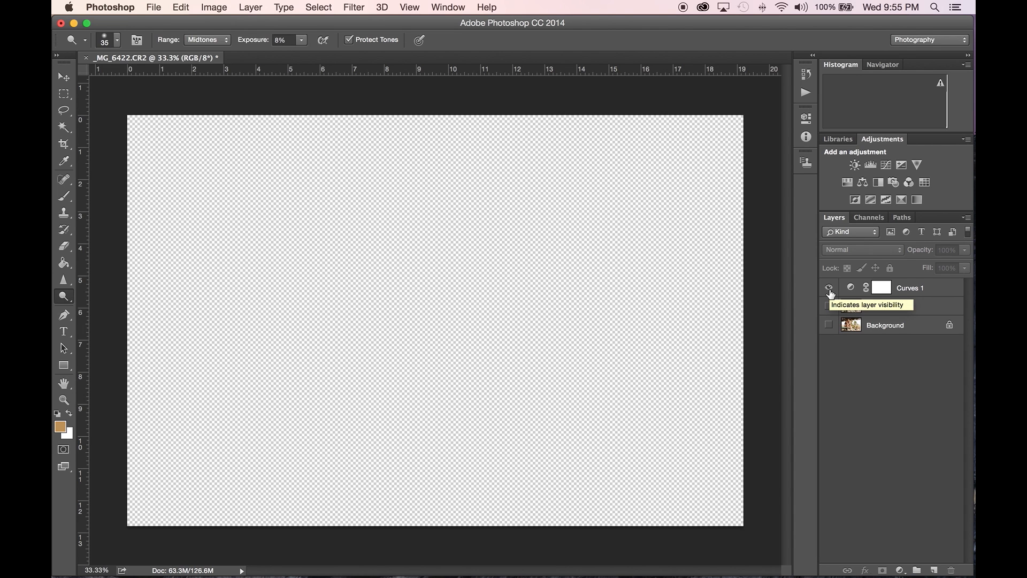
Make all layers visible again and select Layer 1
left_click(829, 289, "alt")
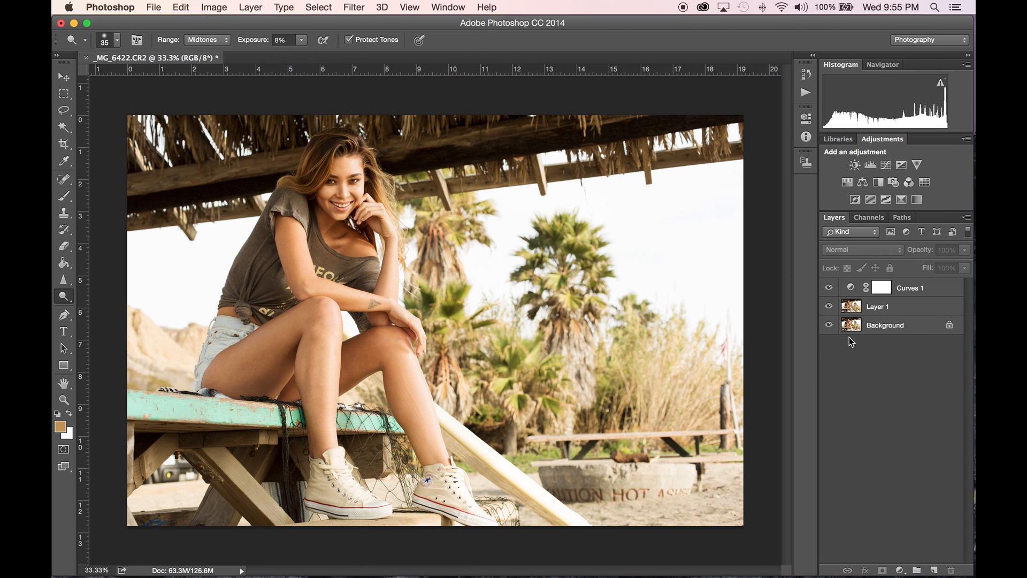
left_click(898, 313)
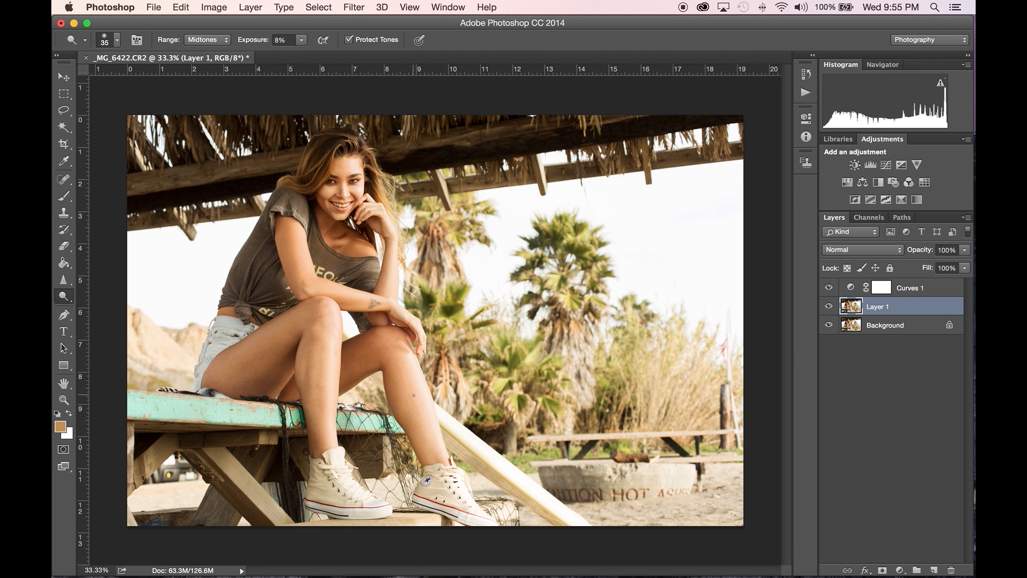
Examine the crease marks running down the front shin at several magnifications
key("z")
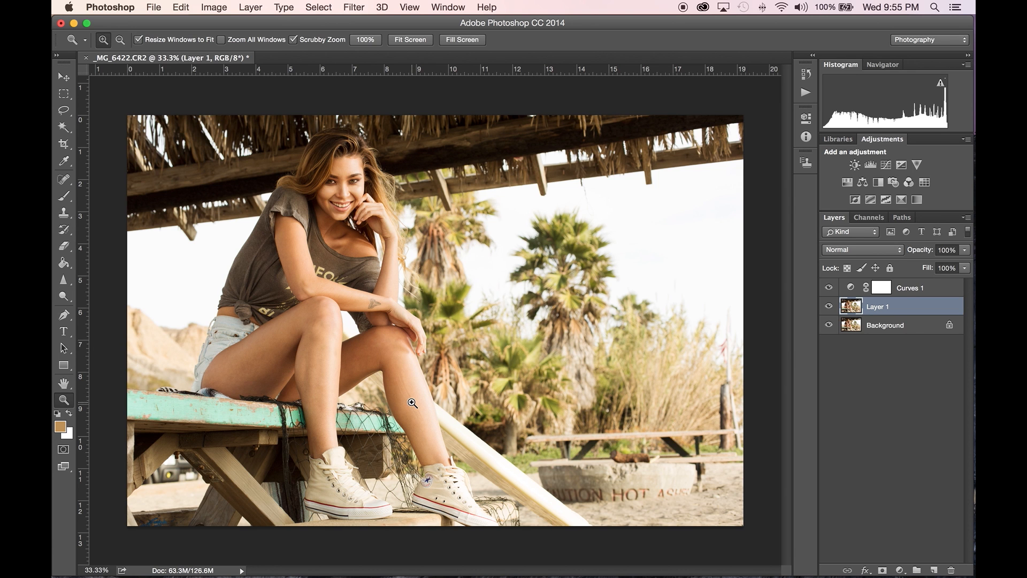
left_click_drag(413, 402, 413, 398)
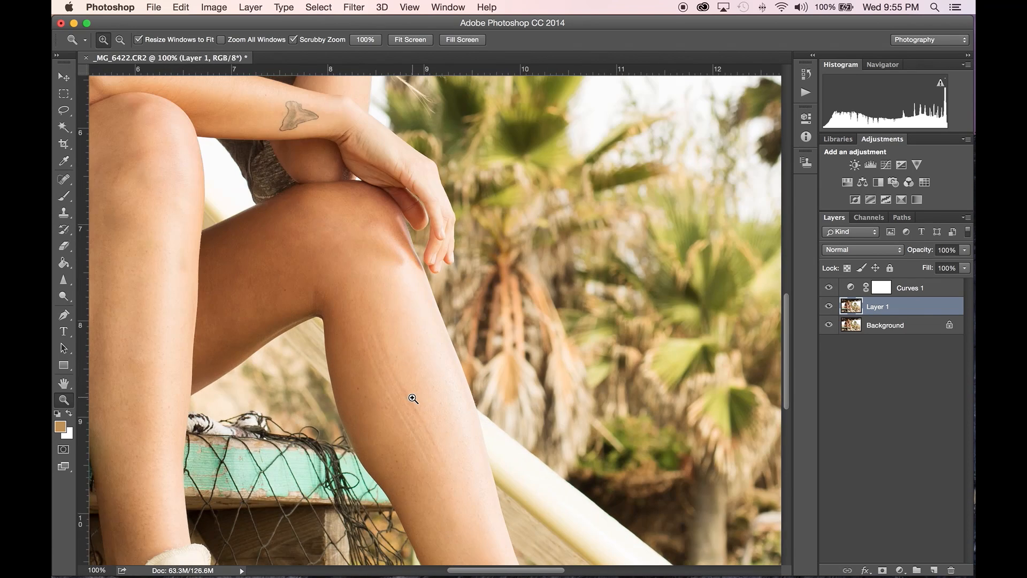
right_click(413, 398)
left_click(425, 402)
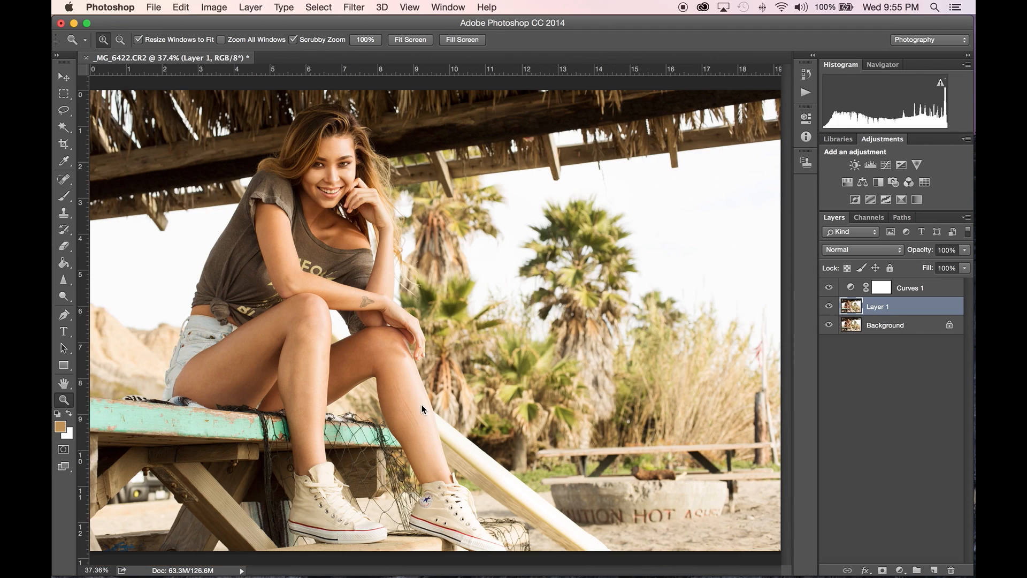
left_click_drag(411, 407, 456, 383)
key("alt")
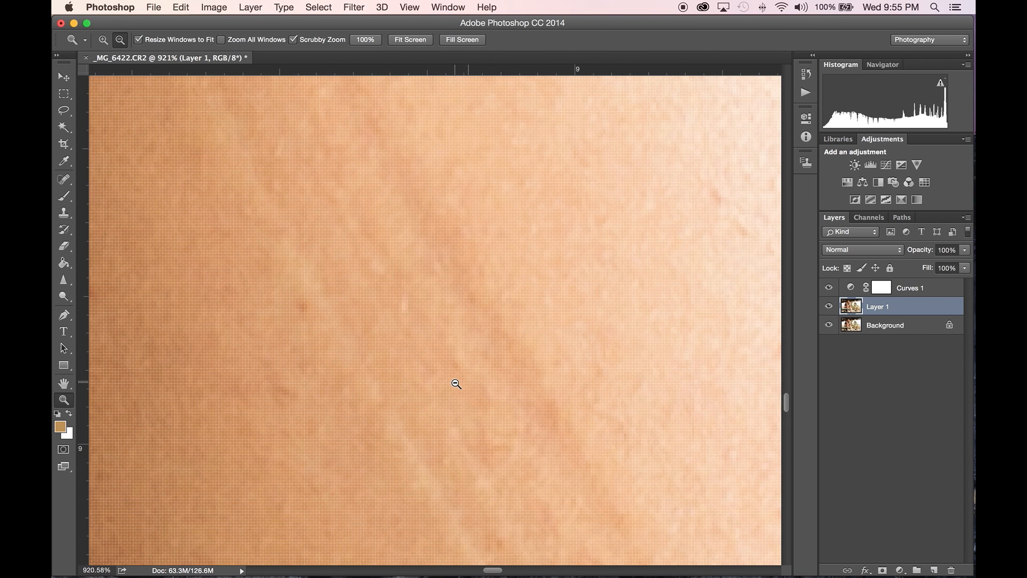
left_click_drag(460, 371, 389, 380)
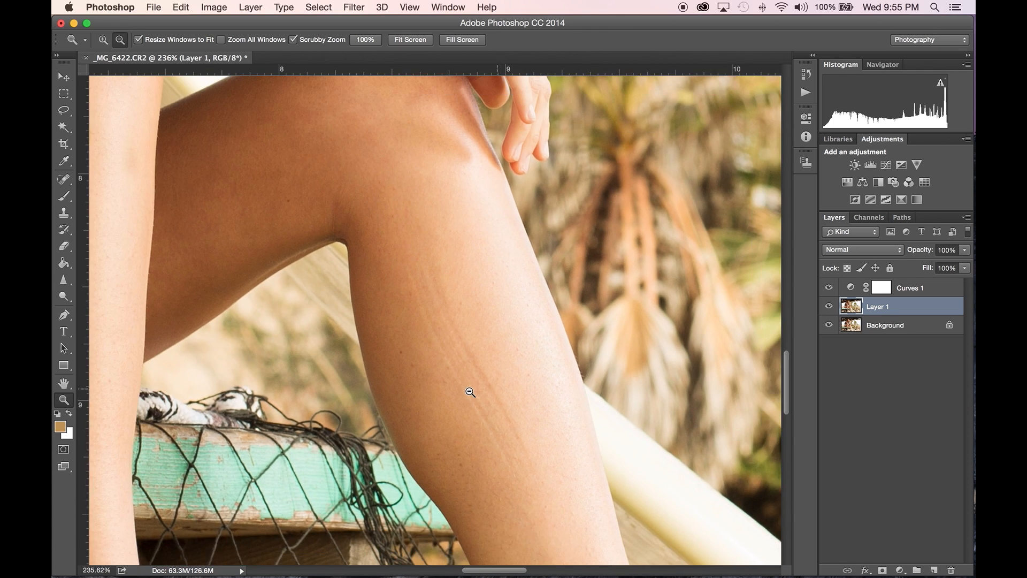
left_click_drag(466, 392, 460, 390)
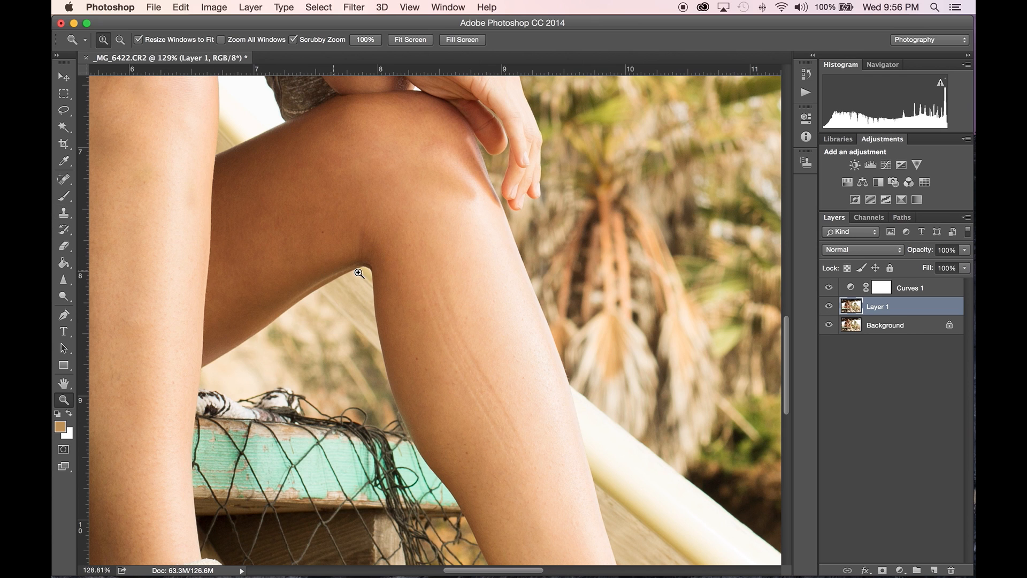
Try cloning nearby skin over the shin marks with the Clone Stamp at 60% opacity, and undo the stroke
key("s")
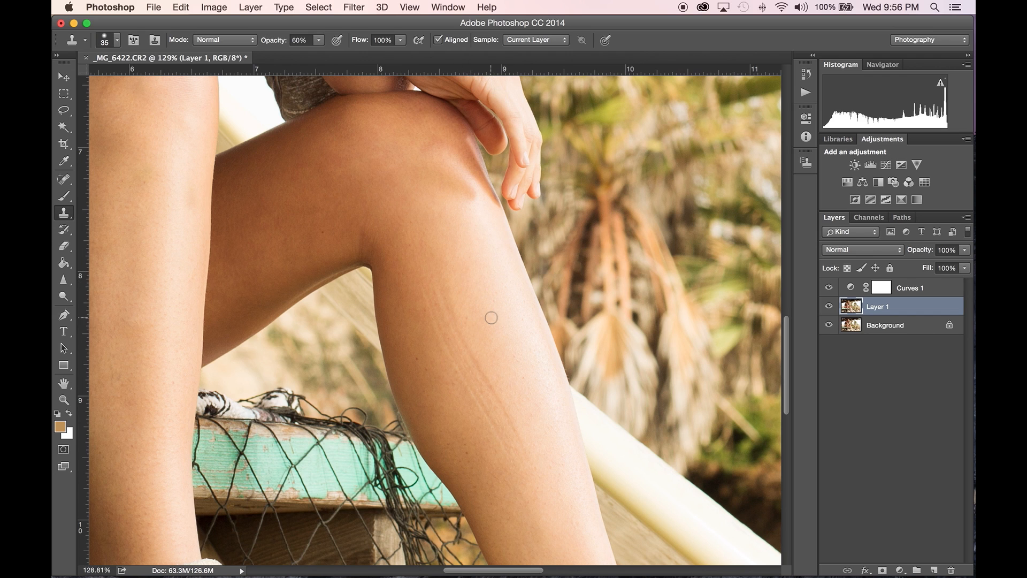
left_click(471, 286, "alt")
left_click(413, 281, "alt")
left_click_drag(421, 282, 424, 305)
key("super+z")
key("alt+super+z")
key("alt+bracketright")
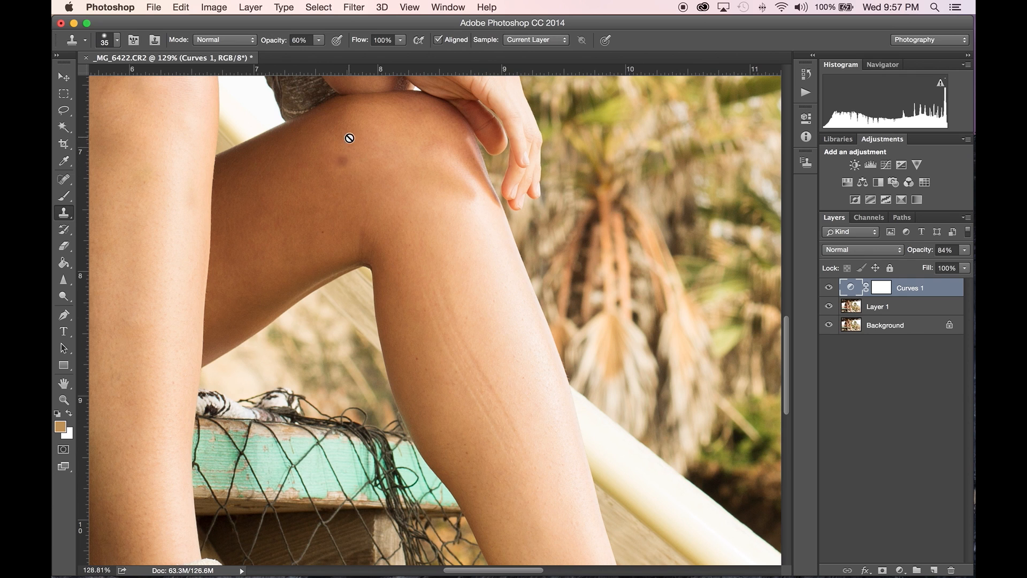
Set the Clone Stamp's opacity to 13% and try sampling skin beside the shin marks
left_click(319, 40)
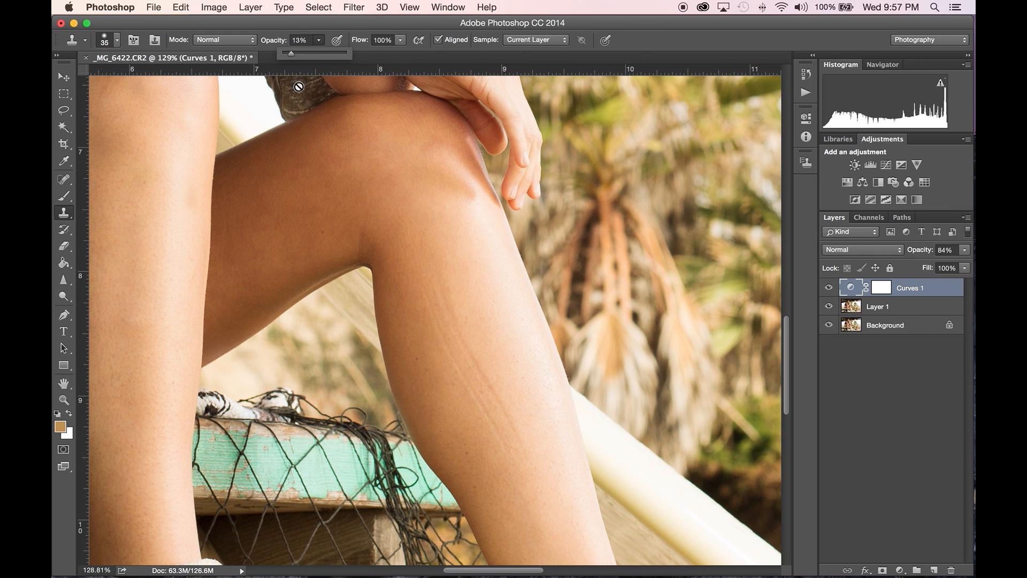
left_click(383, 222)
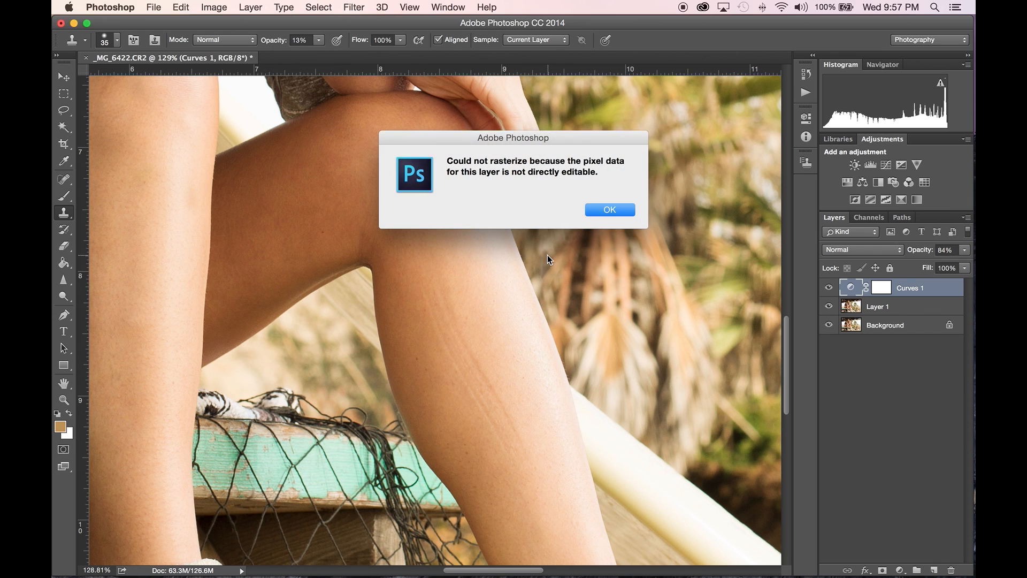
left_click(619, 209)
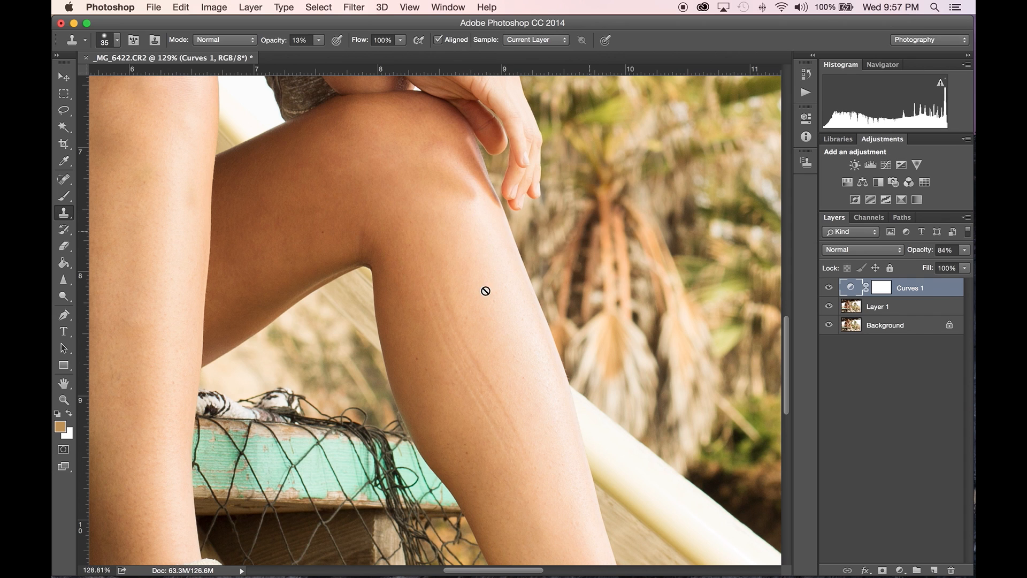
left_click(411, 294, "alt")
left_click(412, 301, "alt")
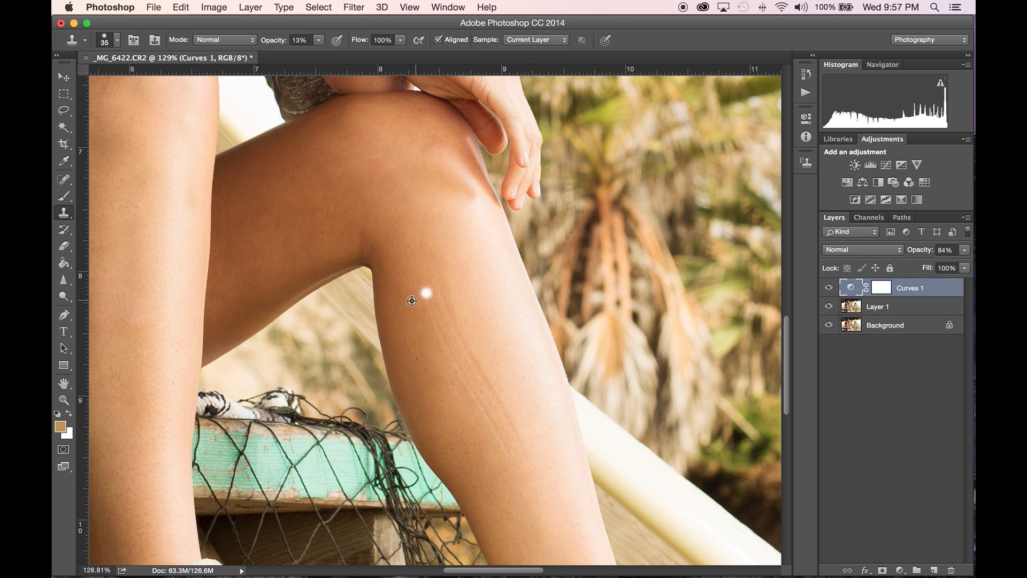
Duplicate Layer 1 and rename the copy Clone Stamp
left_click(913, 311)
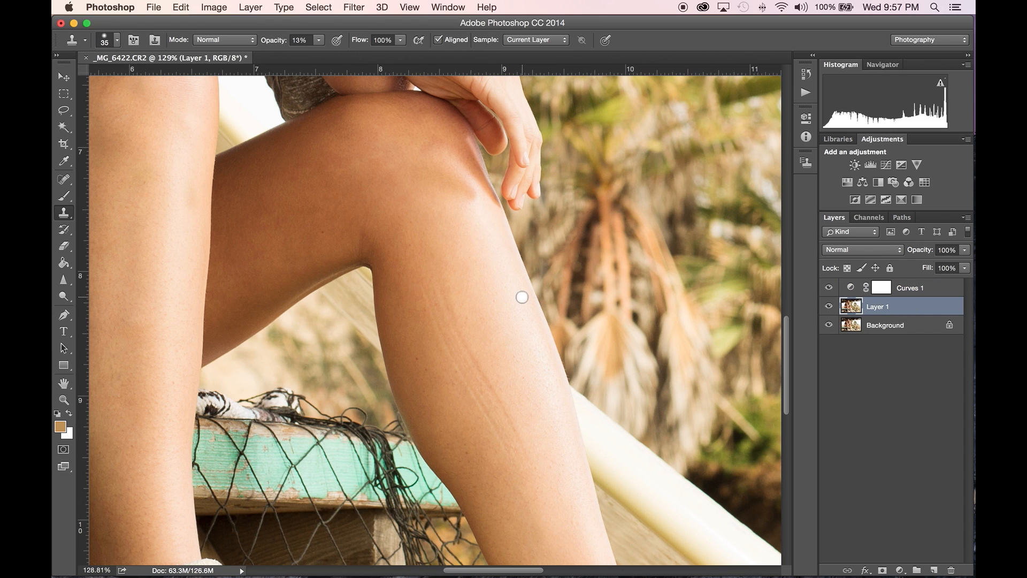
key("super+j")
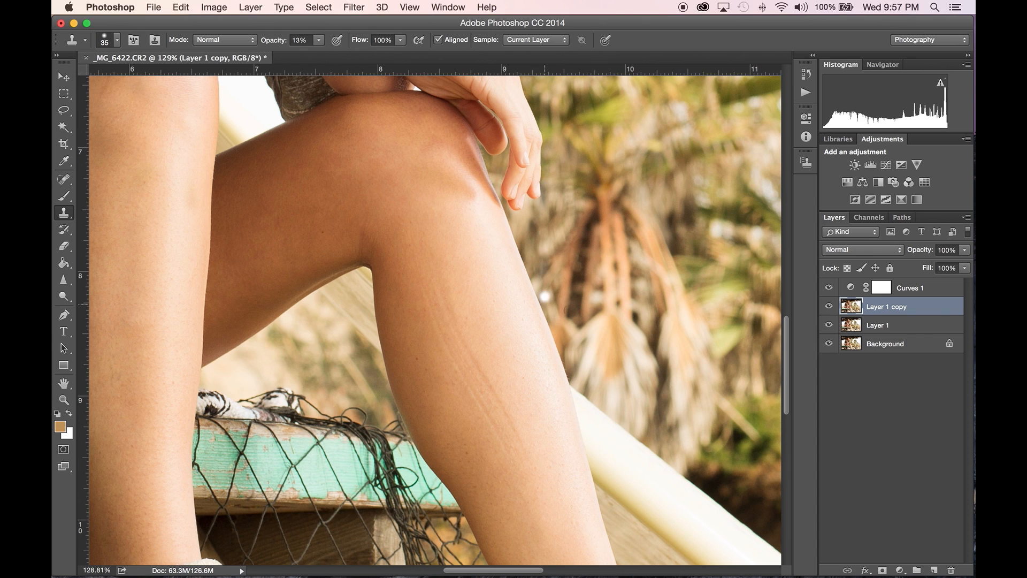
double_click(888, 308)
type("Clone")
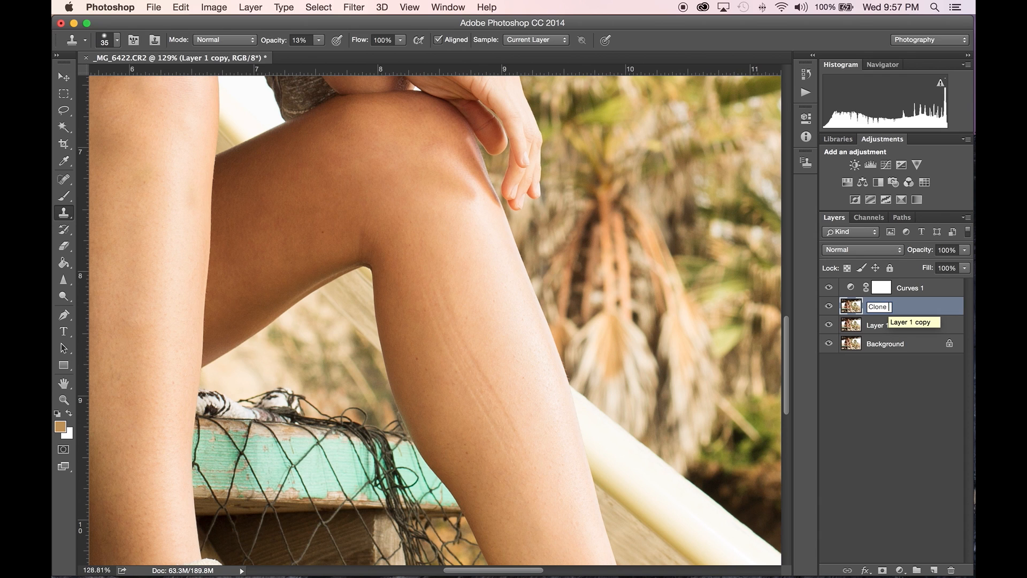
type(" Stamp")
key("Return")
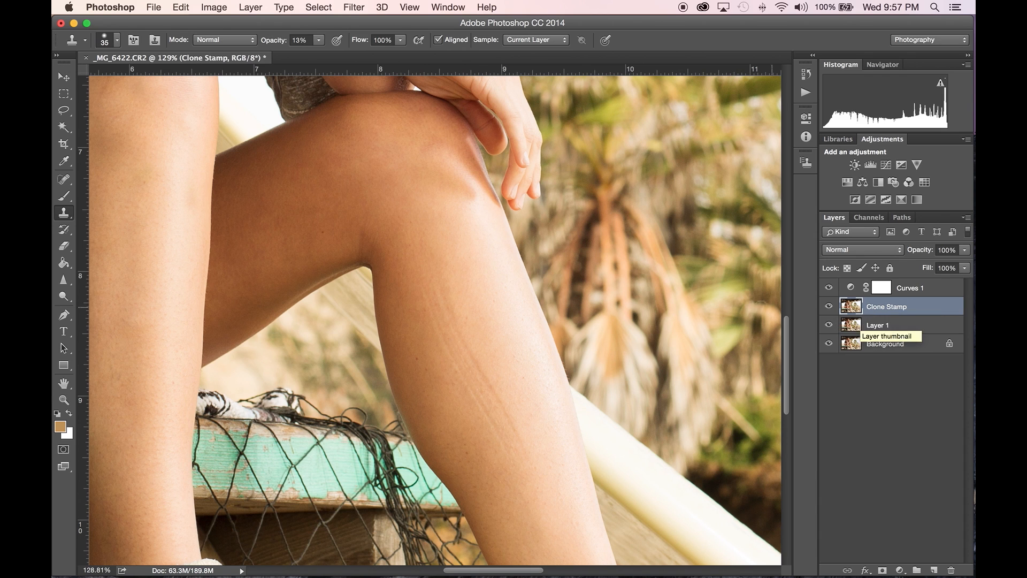
Clone neighbouring clean skin over the crease marks down the shin, resampling often, with the 35 px brush at 13% opacity
left_click(439, 303, "alt")
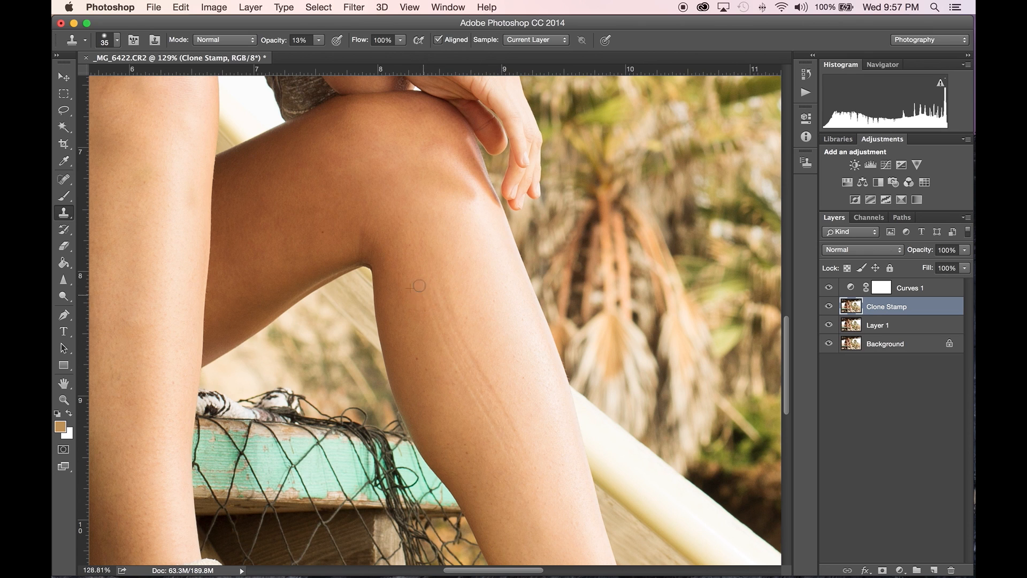
left_click(429, 309, "alt")
mouse_move(446, 338)
left_mouse_down()
mouse_move(431, 323)
mouse_move(475, 390)
mouse_move(464, 380)
mouse_move(477, 416)
mouse_move(470, 397)
mouse_move(453, 402)
mouse_move(484, 407)
mouse_move(503, 443)
left_mouse_up()
left_click(461, 380, "alt")
left_click(450, 402, "alt")
left_click(408, 285, "alt")
left_click_drag(430, 298, 437, 337)
mouse_move(448, 293)
left_mouse_down()
mouse_move(442, 277)
mouse_move(458, 324)
left_mouse_up()
mouse_move(464, 341)
left_mouse_down()
mouse_move(474, 347)
mouse_move(486, 376)
mouse_move(472, 369)
mouse_move(476, 360)
mouse_move(489, 376)
mouse_move(467, 355)
mouse_move(498, 397)
mouse_move(507, 390)
mouse_move(497, 371)
mouse_move(510, 388)
mouse_move(491, 384)
mouse_move(513, 425)
mouse_move(518, 407)
mouse_move(507, 417)
mouse_move(507, 388)
left_mouse_up()
left_click(470, 343, "alt")
left_click(485, 347, "alt")
left_click(481, 344, "alt")
left_click(508, 388, "alt")
left_click(510, 388, "alt")
left_click(520, 411, "alt")
left_click(522, 414, "alt")
left_click(514, 402, "alt")
mouse_move(510, 425)
left_mouse_down()
mouse_move(518, 434)
mouse_move(523, 418)
mouse_move(518, 443)
left_mouse_up()
left_click(519, 436, "alt")
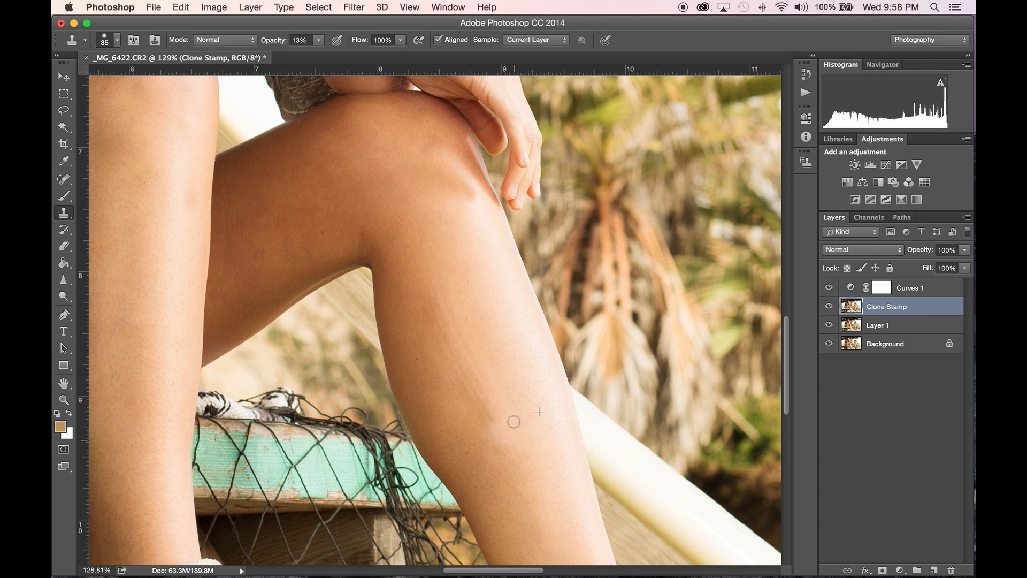
Enlarge the Clone Stamp brush to 70 px and blend the skin around the lower end of the shin marks
key("bracketright")
key("bracketright")
left_click(488, 454, "alt")
mouse_move(492, 437)
left_mouse_down()
mouse_move(502, 444)
mouse_move(486, 419)
mouse_move(509, 446)
left_mouse_up()
left_click(467, 421, "alt")
mouse_move(485, 413)
left_mouse_down()
mouse_move(466, 393)
mouse_move(492, 426)
left_mouse_up()
left_click(461, 415, "alt")
left_click_drag(492, 428, 491, 417)
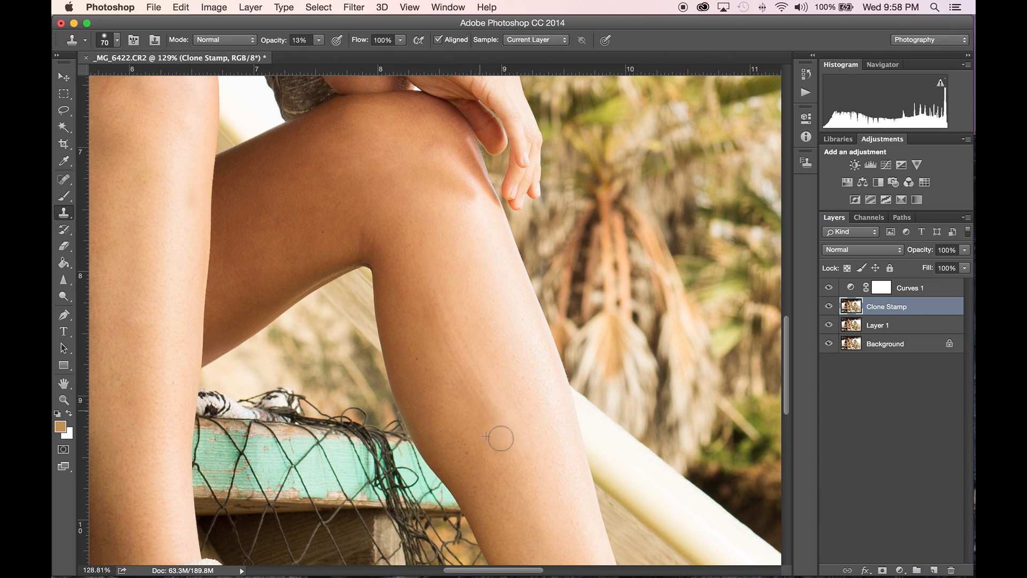
Clone skin along the middle and upper shin to even out the tone, and undo the last stroke
left_click(510, 386, "alt")
left_click_drag(492, 403, 447, 288)
left_click_drag(509, 365, 482, 338)
left_click(484, 339, "alt")
mouse_move(473, 408)
left_mouse_down()
mouse_move(435, 293)
mouse_move(460, 369)
left_mouse_up()
key("super+z")
Hide and show the Clone Stamp layer to compare the retouching, and delete the layer
left_click(828, 307)
left_click(828, 307)
left_click(828, 307)
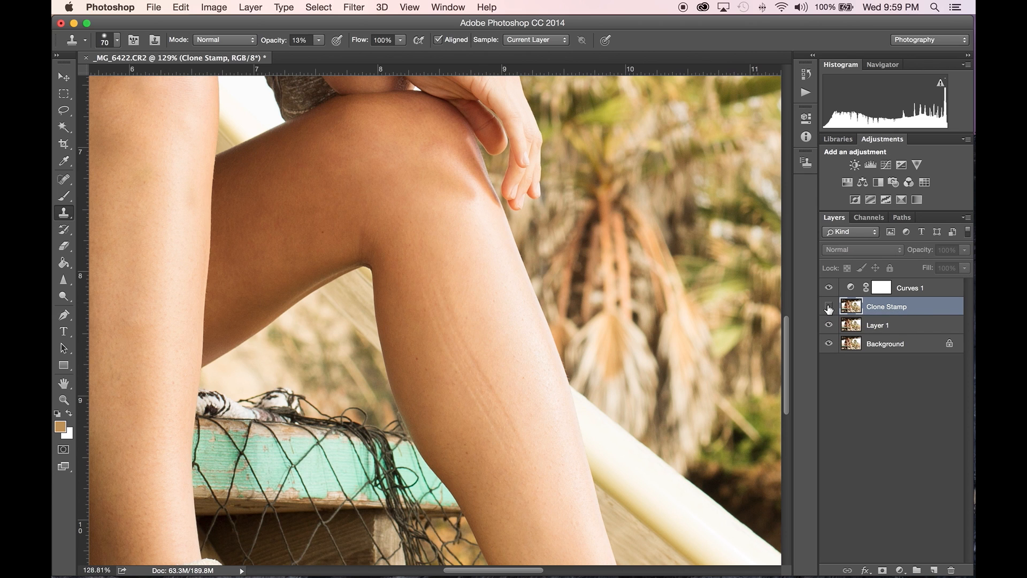
left_click(828, 307)
left_click(828, 306)
key("Delete")
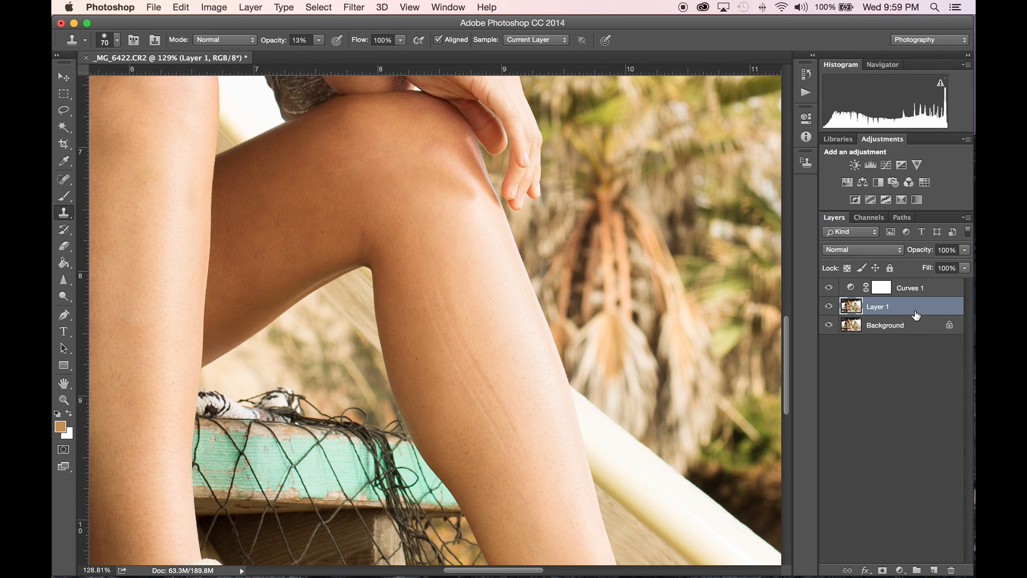
Duplicate Layer 1 again and name the new copy Clone Stamp
key("super+j")
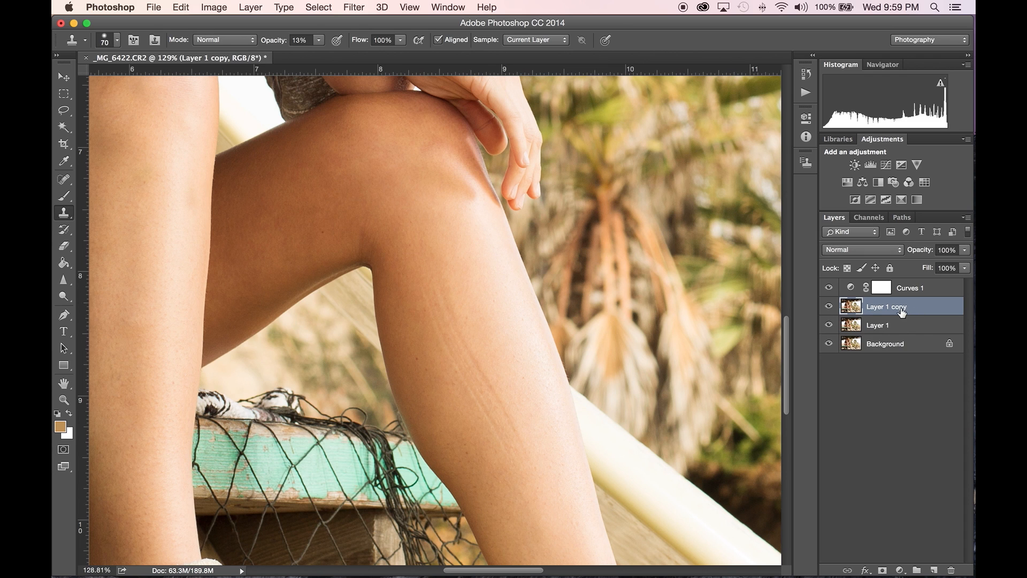
double_click(901, 309)
type("Clone")
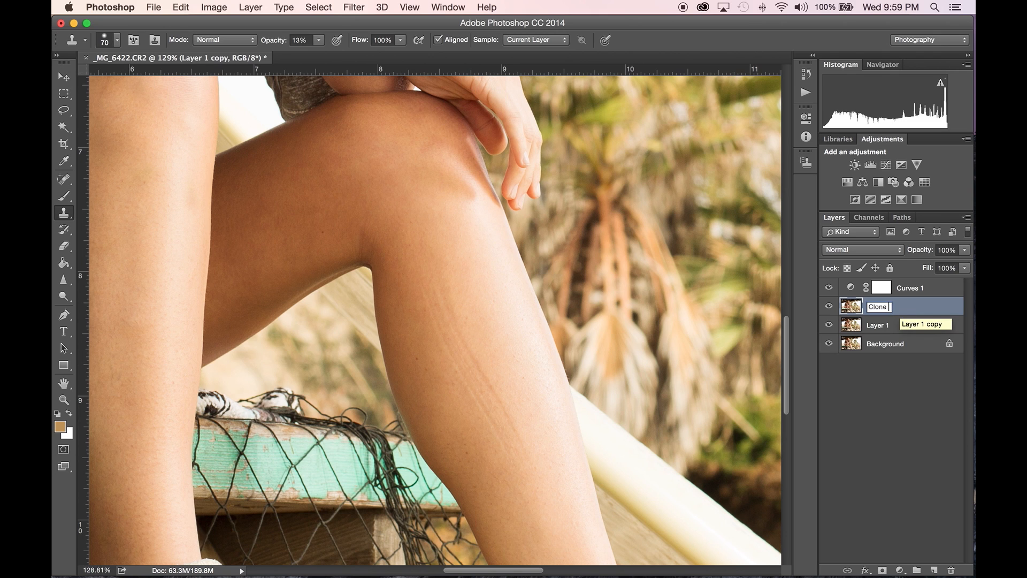
type(" Stamp")
key("Return")
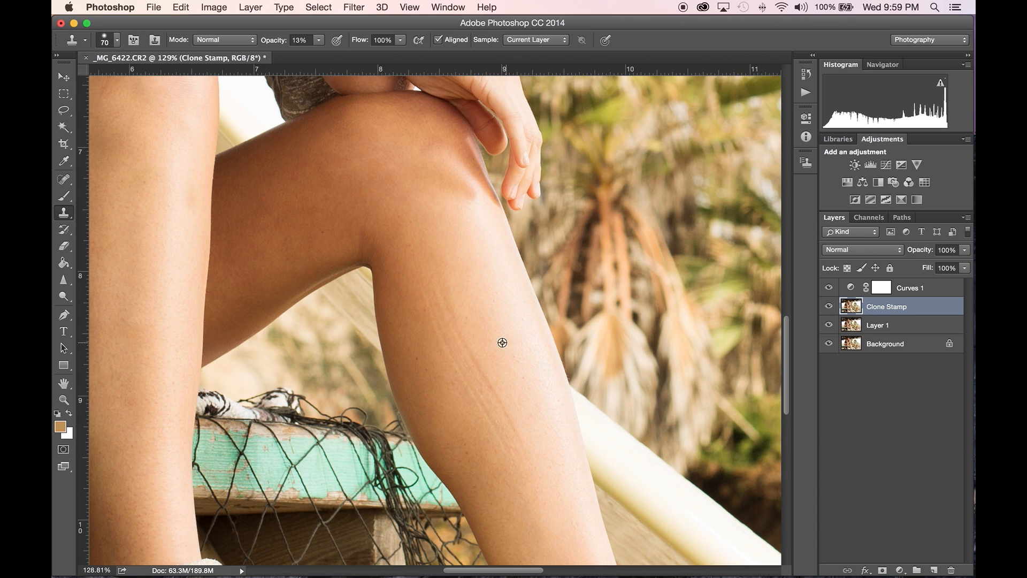
Clone clean skin from both sides of the shin over the crease marks with the 70 px brush at 13% opacity
left_click(451, 247, "alt")
mouse_move(435, 259)
left_mouse_down()
mouse_move(460, 310)
mouse_move(455, 333)
mouse_move(519, 424)
mouse_move(458, 297)
mouse_move(472, 305)
mouse_move(473, 322)
mouse_move(450, 290)
mouse_move(384, 262)
left_mouse_up()
left_click(414, 272, "alt")
mouse_move(422, 318)
left_mouse_down()
mouse_move(412, 285)
mouse_move(440, 349)
mouse_move(427, 340)
mouse_move(468, 393)
mouse_move(453, 395)
mouse_move(463, 385)
mouse_move(479, 418)
mouse_move(472, 396)
mouse_move(500, 461)
mouse_move(423, 429)
left_mouse_up()
left_click(410, 283, "alt")
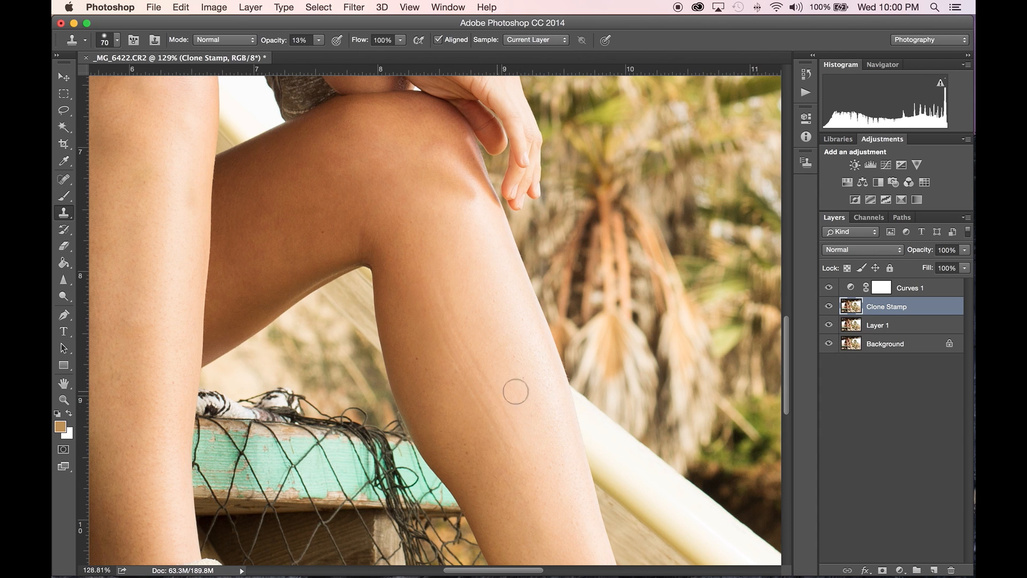
left_click(503, 382, "alt")
left_click_drag(489, 376, 465, 334)
left_click(487, 340, "alt")
left_click(476, 322, "alt")
left_click_drag(476, 354, 497, 377)
mouse_move(457, 310)
left_mouse_down()
mouse_move(443, 264)
mouse_move(473, 327)
left_mouse_up()
left_click(458, 263, "alt")
left_click(475, 286, "alt")
mouse_move(457, 266)
left_mouse_down()
mouse_move(459, 299)
mouse_move(420, 315)
mouse_move(426, 310)
mouse_move(500, 451)
left_mouse_up()
left_click(411, 273, "alt")
left_click(412, 304, "alt")
left_click(448, 389, "alt")
left_click(464, 415, "alt")
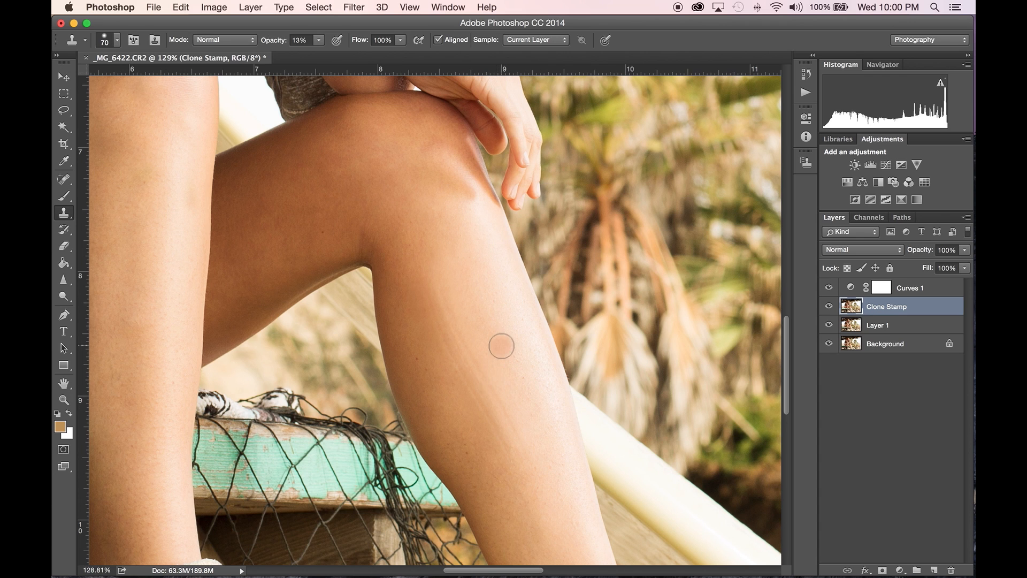
Heal the remaining streaks on the lower shin with the Content-Aware Spot Healing Brush
key("j")
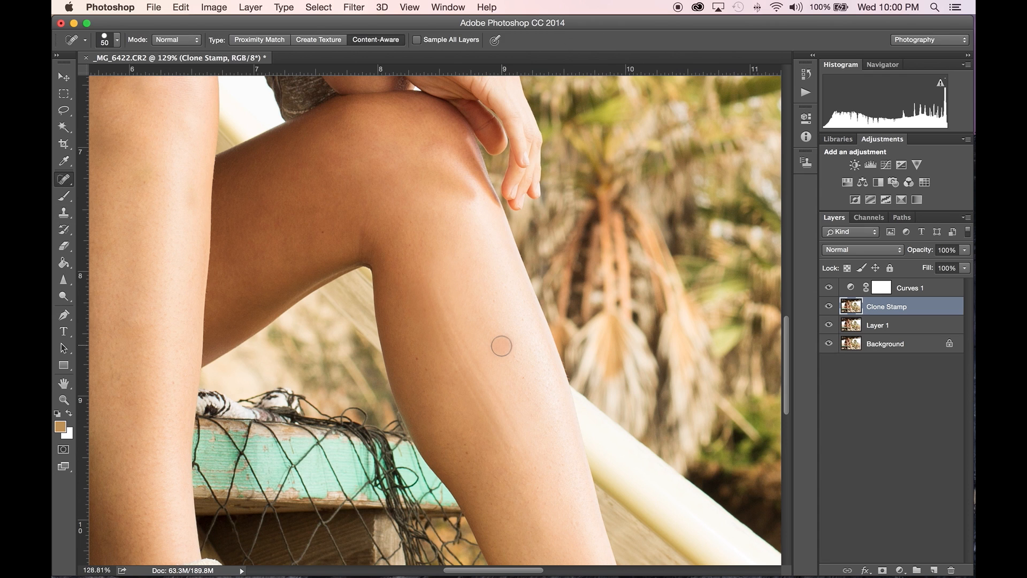
key("bracketleft")
left_click_drag(486, 378, 500, 401)
mouse_move(503, 412)
left_mouse_down()
mouse_move(508, 449)
mouse_move(498, 427)
left_mouse_up()
Adjust the healing brush size and heal the streak up from the lower shin
key("bracketright")
key("bracketright")
key("bracketright")
key("bracketright")
key("bracketright")
key("bracketright")
key("bracketright")
key("bracketright")
key("bracketright")
key("bracketright")
key("bracketright")
key("bracketright")
key("bracketleft")
key("bracketleft")
key("bracketleft")
key("bracketleft")
key("bracketleft")
key("bracketleft")
key("bracketleft")
key("bracketleft")
key("bracketleft")
key("bracketleft")
key("bracketright")
key("bracketright")
key("bracketright")
key("bracketright")
key("bracketright")
key("bracketright")
key("bracketleft")
key("bracketleft")
key("bracketleft")
key("bracketleft")
key("bracketleft")
key("bracketleft")
left_click_drag(496, 434, 479, 403)
Fine-tune the healing brush size and heal the faint lines on the middle of the shin
key("bracketright")
key("bracketright")
key("bracketright")
key("bracketright")
key("bracketleft")
key("bracketleft")
key("bracketleft")
key("bracketleft")
key("bracketright")
left_click_drag(460, 352, 469, 363)
mouse_move(444, 351)
left_mouse_down()
mouse_move(432, 314)
mouse_move(444, 342)
left_mouse_up()
Blend the healed skin along the whole shin with the Clone Stamp at 13% opacity
key("s")
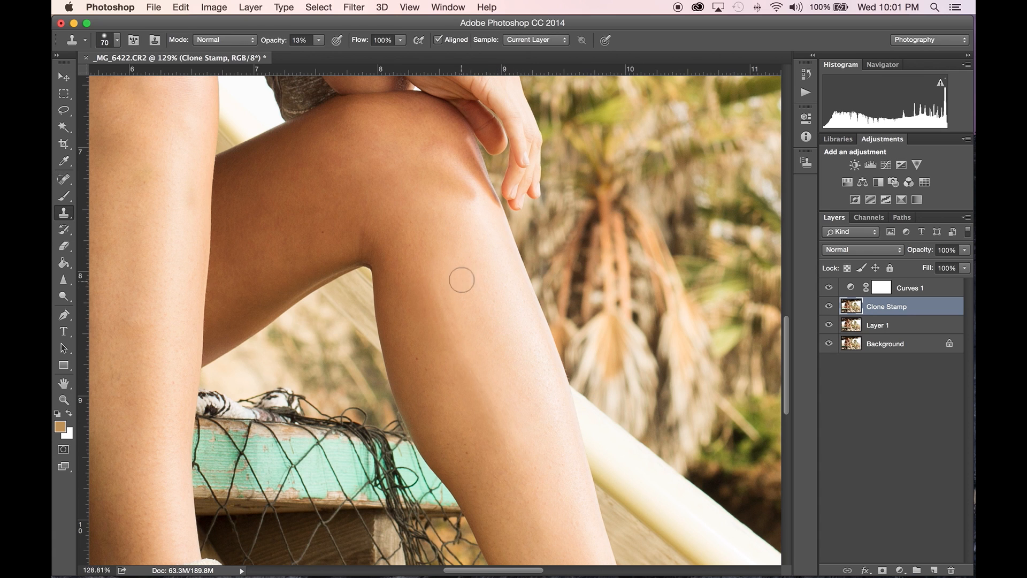
mouse_move(461, 337)
left_mouse_down()
mouse_move(488, 406)
mouse_move(460, 406)
mouse_move(461, 422)
mouse_move(483, 430)
left_mouse_up()
mouse_move(426, 296)
left_mouse_down()
mouse_move(479, 374)
mouse_move(494, 455)
mouse_move(454, 369)
mouse_move(443, 280)
mouse_move(457, 345)
mouse_move(437, 296)
mouse_move(438, 214)
mouse_move(449, 261)
mouse_move(415, 215)
mouse_move(432, 293)
mouse_move(414, 229)
mouse_move(407, 265)
mouse_move(452, 358)
mouse_move(476, 451)
left_mouse_up()
left_click(530, 401)
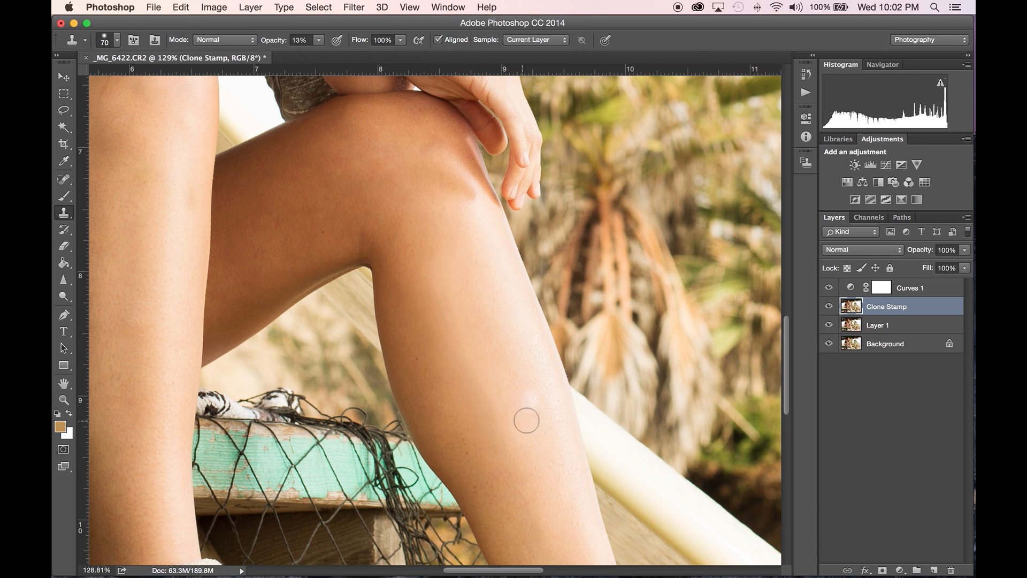
View the whole image and toggle the Clone Stamp layer's visibility to check the leg retouching
key("z")
right_click(515, 379)
left_click(529, 387)
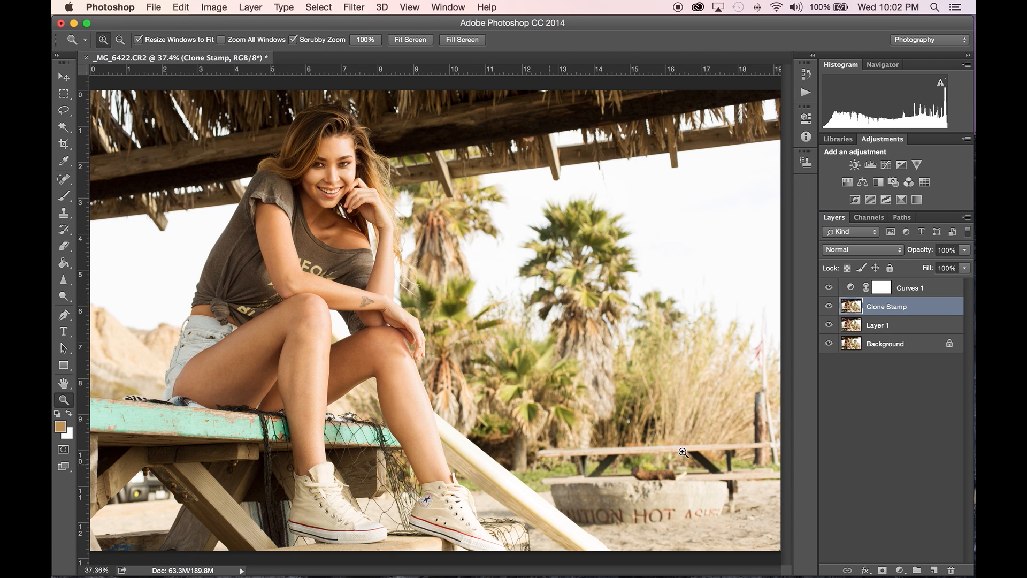
left_click(828, 308)
Examine the model's face and hair up close
left_click_drag(339, 170, 388, 165)
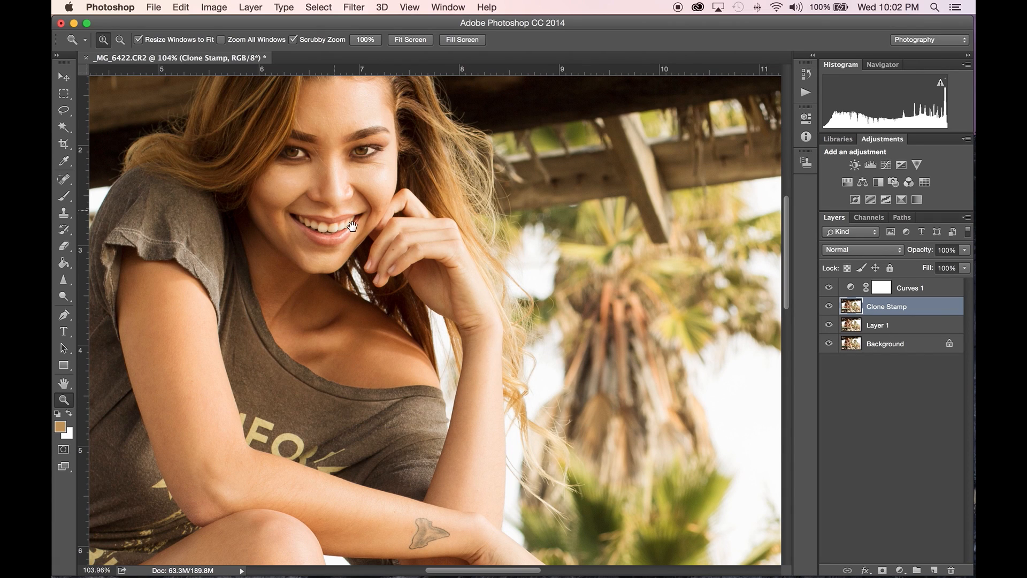
left_click_drag(380, 208, 479, 329)
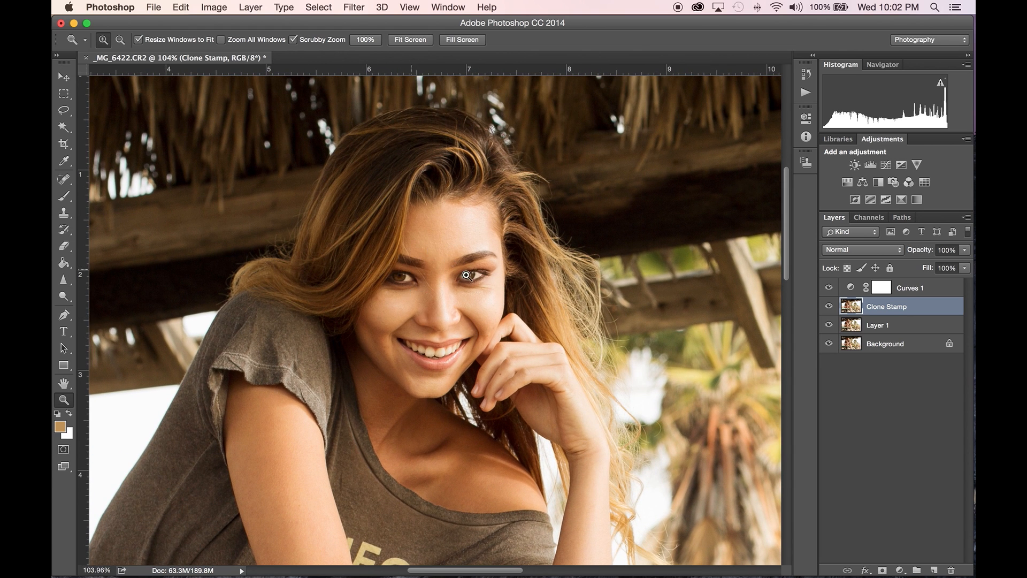
left_click_drag(424, 245, 415, 273)
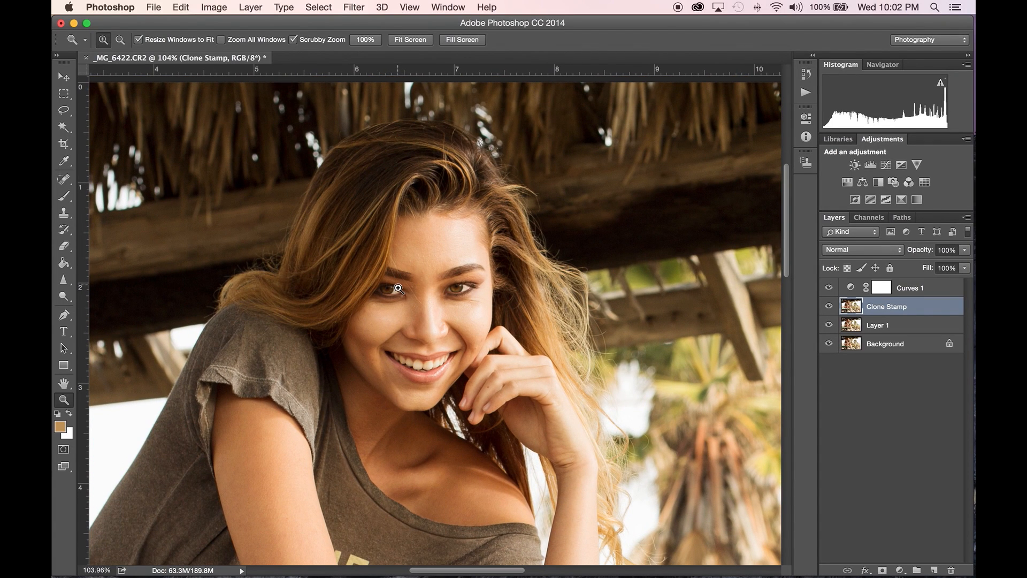
Zoom in on the face and ready the Clone Stamp with a soft 15 px brush, checking the brush hardness
left_click_drag(415, 295, 465, 312)
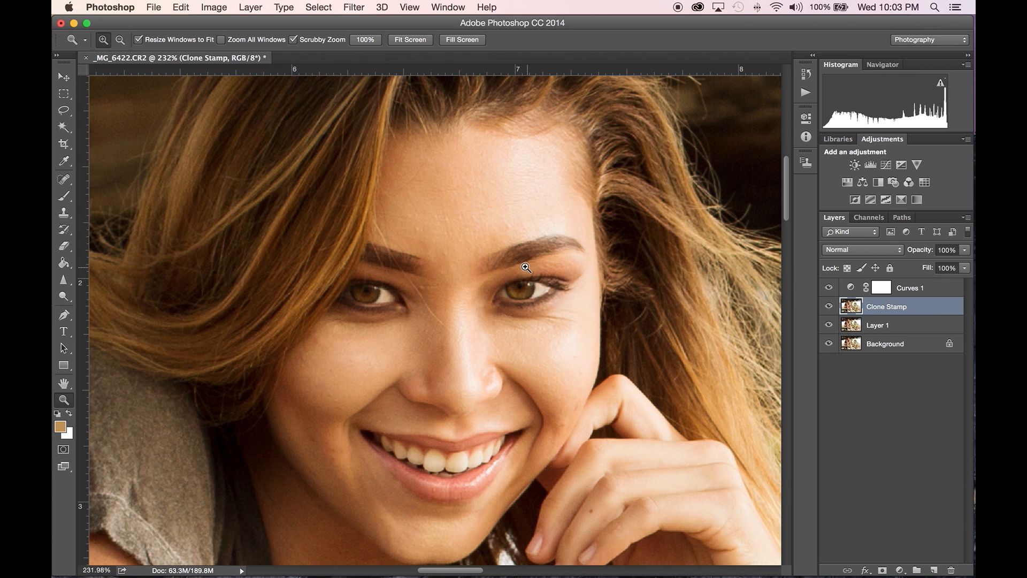
key("s")
key("bracketleft")
key("bracketleft")
key("bracketleft")
key("bracketleft")
key("bracketleft")
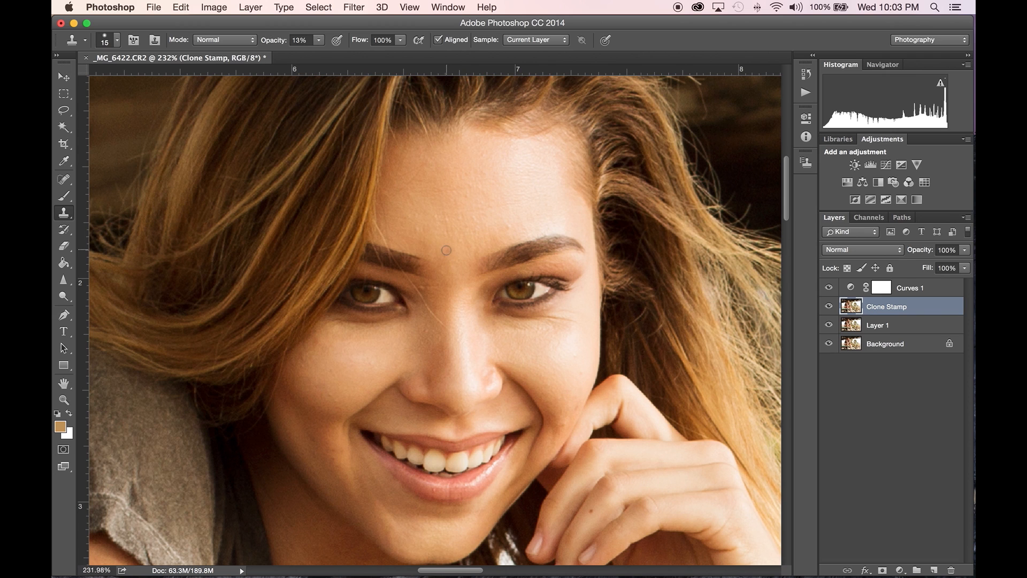
key("bracketright")
left_click(117, 41)
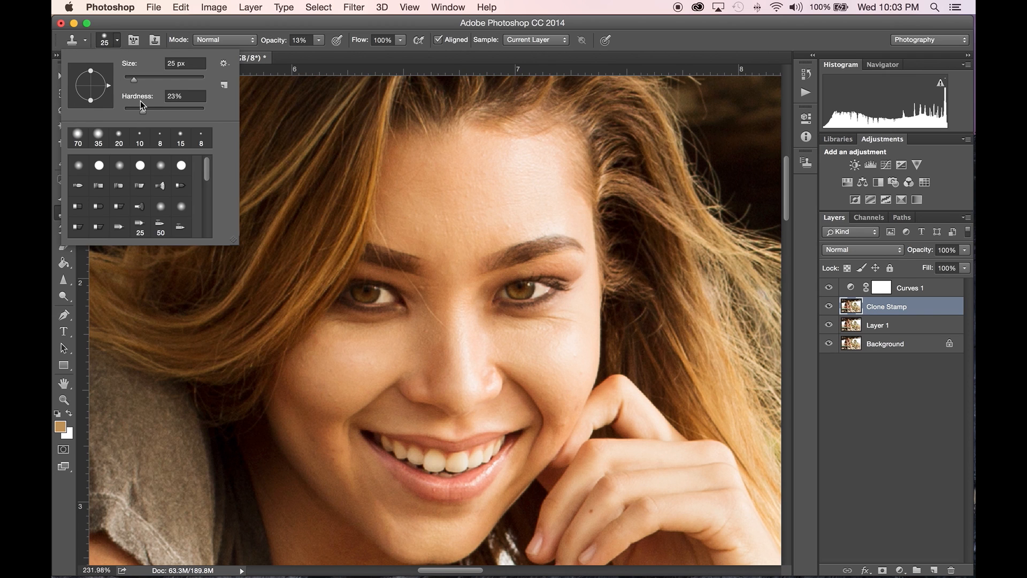
left_click(116, 41)
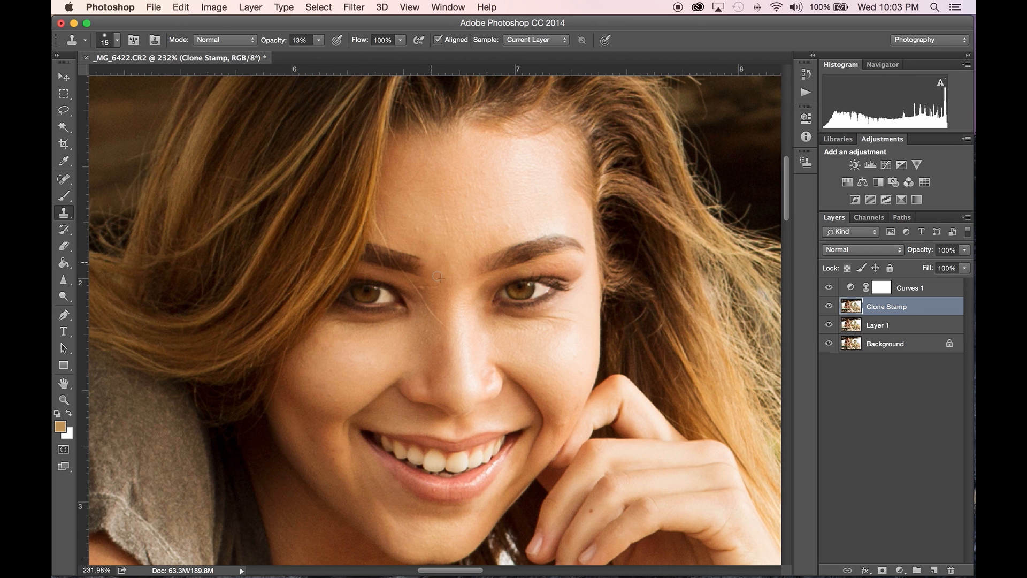
Blend the skin between the eyebrows and up the middle of the forehead with the Clone Stamp at 13% opacity
left_click(439, 246, "alt")
mouse_move(444, 247)
left_mouse_down()
mouse_move(441, 235)
mouse_move(448, 255)
mouse_move(431, 246)
left_mouse_up()
left_click(446, 239, "alt")
mouse_move(428, 239)
left_mouse_down()
mouse_move(411, 232)
mouse_move(426, 222)
mouse_move(415, 211)
mouse_move(416, 220)
mouse_move(416, 192)
mouse_move(456, 191)
left_mouse_up()
left_click(427, 231, "alt")
left_click(438, 212, "alt")
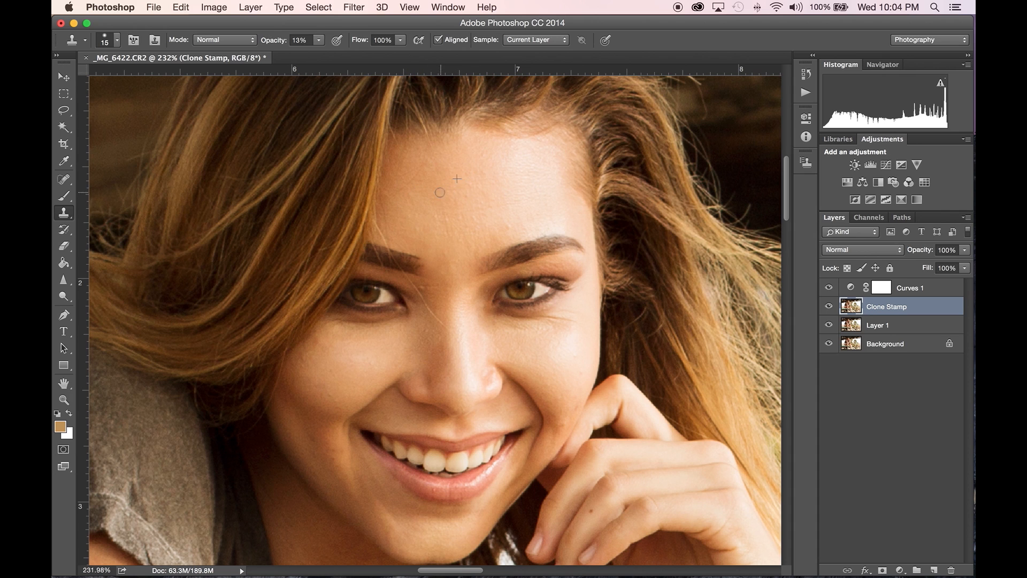
mouse_move(478, 261)
left_mouse_down()
mouse_move(475, 247)
mouse_move(478, 257)
left_mouse_up()
left_click(472, 256, "alt")
Enlarge the Clone Stamp brush to 35 px and smooth the lower forehead just above the eyebrows
key("bracketright")
key("bracketright")
left_click(469, 239, "alt")
mouse_move(473, 254)
left_mouse_down()
mouse_move(486, 254)
mouse_move(475, 269)
mouse_move(476, 248)
mouse_move(469, 276)
mouse_move(479, 245)
mouse_move(457, 242)
mouse_move(455, 268)
mouse_move(450, 239)
mouse_move(440, 291)
mouse_move(434, 254)
mouse_move(388, 234)
left_mouse_up()
left_click(453, 241, "alt")
left_click(459, 221, "alt")
mouse_move(455, 238)
left_mouse_down()
mouse_move(516, 226)
mouse_move(467, 230)
mouse_move(511, 212)
mouse_move(490, 208)
mouse_move(437, 225)
left_mouse_up()
left_click(474, 235, "alt")
left_click(465, 231, "alt")
Clone sampled skin over the upper forehead and its hair-covered side to even out the texture
left_click(515, 215, "alt")
left_click(487, 192, "alt")
mouse_move(464, 192)
left_mouse_down()
mouse_move(471, 179)
mouse_move(418, 170)
mouse_move(444, 160)
left_mouse_up()
left_click(462, 175, "alt")
left_click(444, 159, "alt")
left_click_drag(393, 195, 389, 200)
mouse_move(396, 164)
left_mouse_down()
mouse_move(391, 232)
mouse_move(446, 245)
left_mouse_up()
mouse_move(434, 298)
left_mouse_down()
mouse_move(435, 286)
mouse_move(451, 300)
mouse_move(446, 257)
mouse_move(475, 278)
left_mouse_up()
left_click(452, 246, "alt")
Blend the remaining uneven skin on the far side of the forehead and below the hairline
mouse_move(481, 247)
left_mouse_down()
mouse_move(502, 225)
mouse_move(552, 211)
mouse_move(503, 218)
left_mouse_up()
left_click(548, 200, "alt")
left_click(541, 203, "alt")
left_click_drag(549, 190, 538, 183)
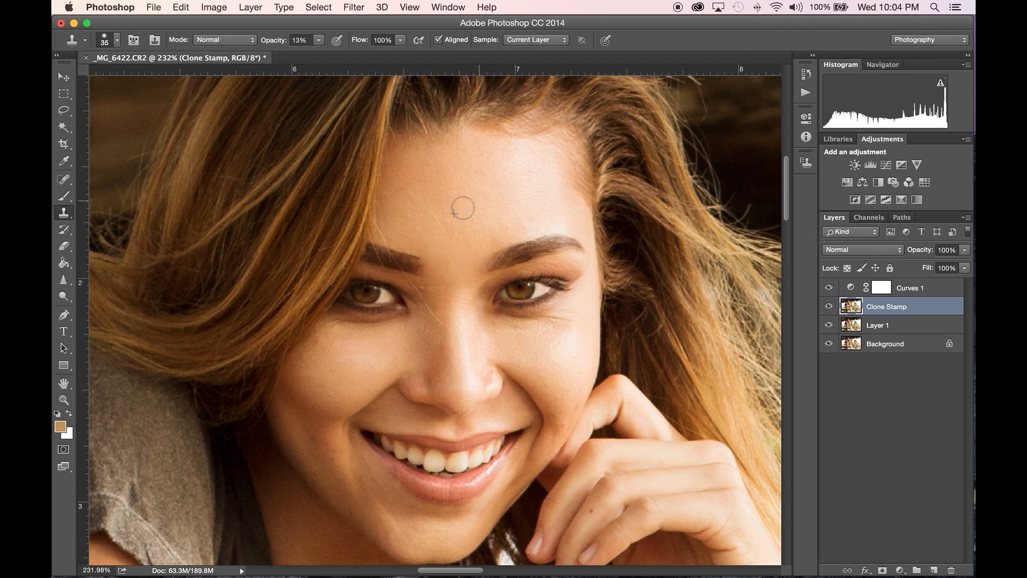
left_click(486, 152, "alt")
mouse_move(488, 150)
left_mouse_down()
mouse_move(422, 166)
mouse_move(440, 190)
mouse_move(419, 177)
mouse_move(413, 151)
mouse_move(400, 196)
mouse_move(434, 222)
mouse_move(474, 207)
mouse_move(448, 198)
left_mouse_up()
left_click(426, 178, "alt")
Smooth the skin on both cheeks below the eyes with the 35 px Clone Stamp
mouse_move(330, 335)
left_mouse_down()
mouse_move(303, 377)
mouse_move(333, 362)
mouse_move(318, 376)
mouse_move(369, 372)
mouse_move(334, 398)
mouse_move(328, 387)
mouse_move(364, 366)
mouse_move(316, 352)
mouse_move(324, 338)
mouse_move(297, 372)
mouse_move(323, 391)
mouse_move(303, 388)
left_mouse_up()
left_click(365, 356, "alt")
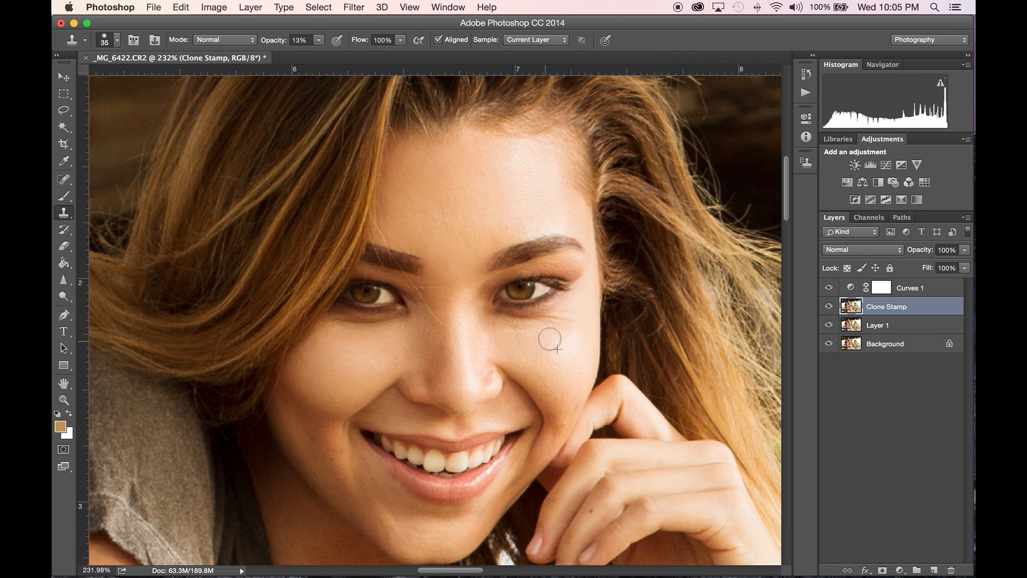
left_click(571, 330, "alt")
mouse_move(579, 333)
left_mouse_down()
mouse_move(570, 358)
mouse_move(580, 344)
mouse_move(552, 341)
mouse_move(566, 341)
mouse_move(571, 371)
mouse_move(582, 344)
mouse_move(580, 375)
mouse_move(587, 301)
mouse_move(567, 321)
mouse_move(578, 298)
mouse_move(541, 362)
left_mouse_up()
left_click(552, 342, "alt")
left_click(575, 339, "alt")
Blend the skin at the top of the nose bridge, then the cheek areas beside the nose
left_click(449, 237, "alt")
mouse_move(449, 261)
left_mouse_down()
mouse_move(456, 278)
mouse_move(456, 254)
left_mouse_up()
left_click(453, 232, "alt")
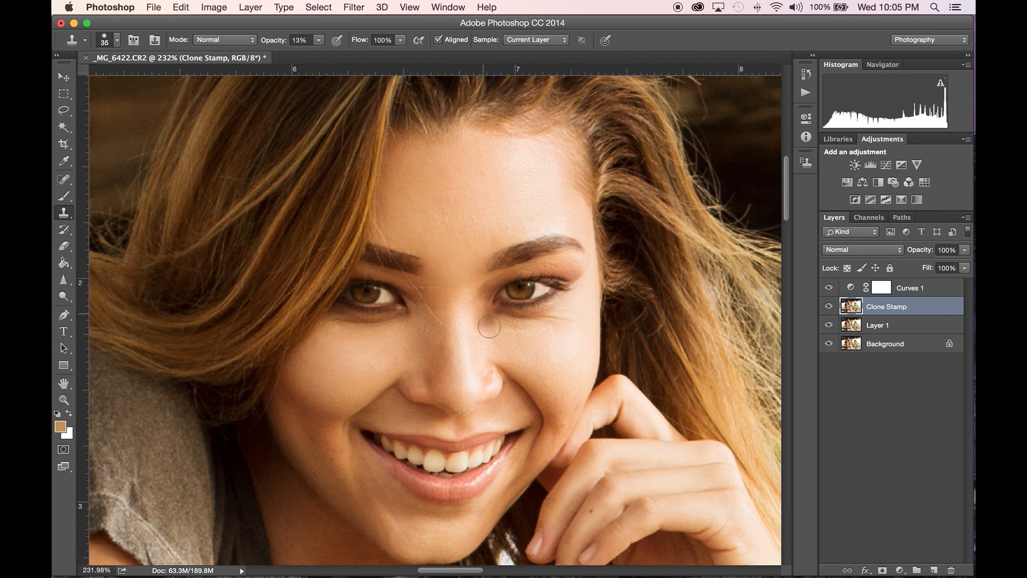
left_click(569, 348, "alt")
mouse_move(554, 353)
left_mouse_down()
mouse_move(516, 339)
mouse_move(534, 330)
mouse_move(559, 340)
mouse_move(540, 334)
mouse_move(569, 316)
mouse_move(501, 328)
mouse_move(538, 344)
mouse_move(491, 321)
mouse_move(535, 338)
mouse_move(573, 305)
mouse_move(543, 335)
mouse_move(562, 327)
mouse_move(522, 328)
mouse_move(549, 342)
mouse_move(511, 328)
mouse_move(534, 325)
mouse_move(342, 331)
mouse_move(396, 331)
mouse_move(356, 355)
left_mouse_up()
left_click(538, 344, "alt")
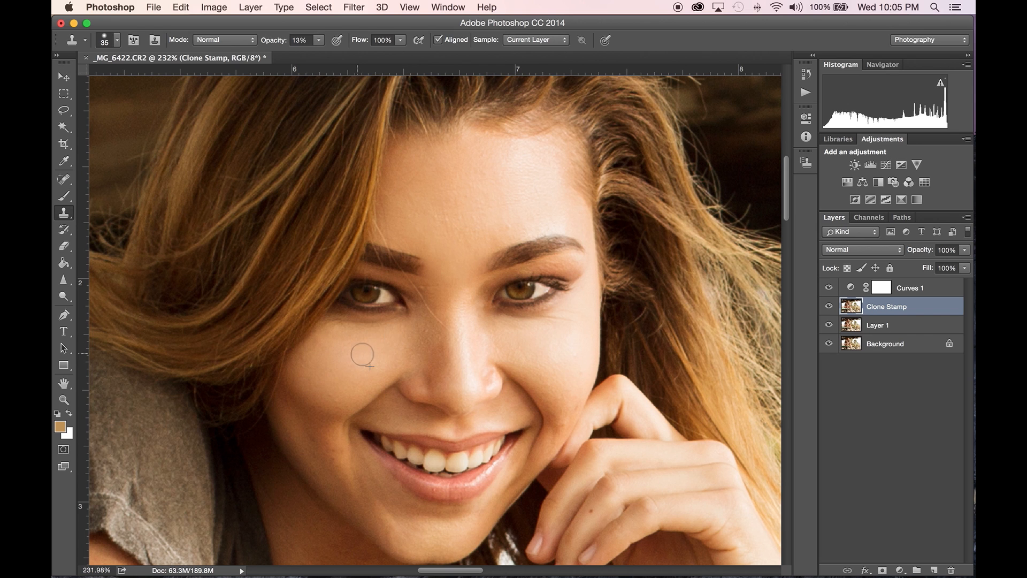
left_click(390, 346, "alt")
mouse_move(427, 333)
left_mouse_down()
mouse_move(409, 351)
mouse_move(444, 332)
mouse_move(356, 370)
mouse_move(387, 374)
left_mouse_up()
Smooth the cheek beside the corner of the smile with the Clone Stamp
scroll(538, 375, "down", 5)
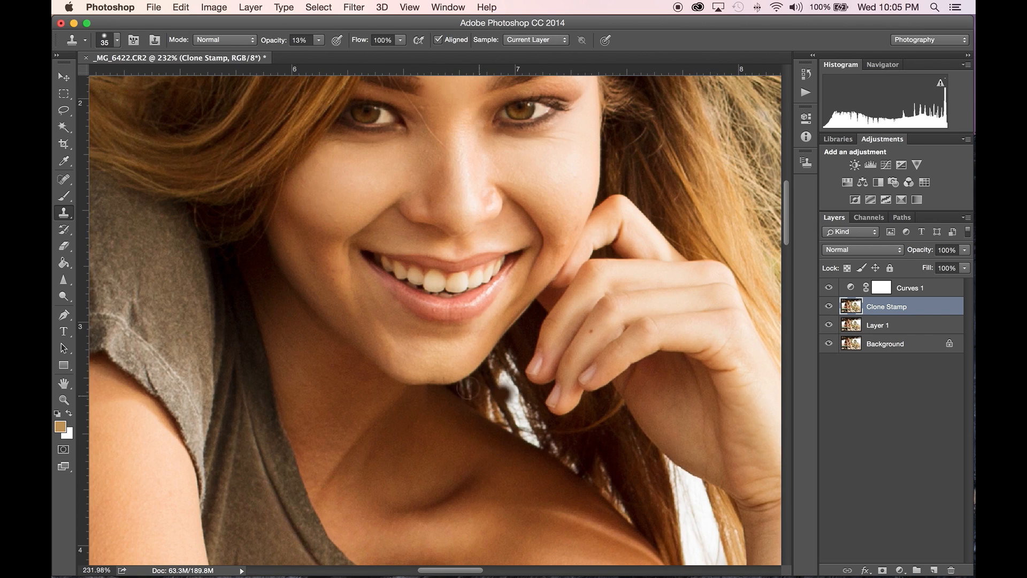
left_click(348, 242, "alt")
mouse_move(330, 212)
left_mouse_down()
mouse_move(322, 243)
mouse_move(344, 214)
mouse_move(318, 217)
mouse_move(332, 199)
mouse_move(304, 219)
mouse_move(301, 190)
mouse_move(293, 196)
mouse_move(306, 225)
mouse_move(329, 212)
mouse_move(328, 248)
left_mouse_up()
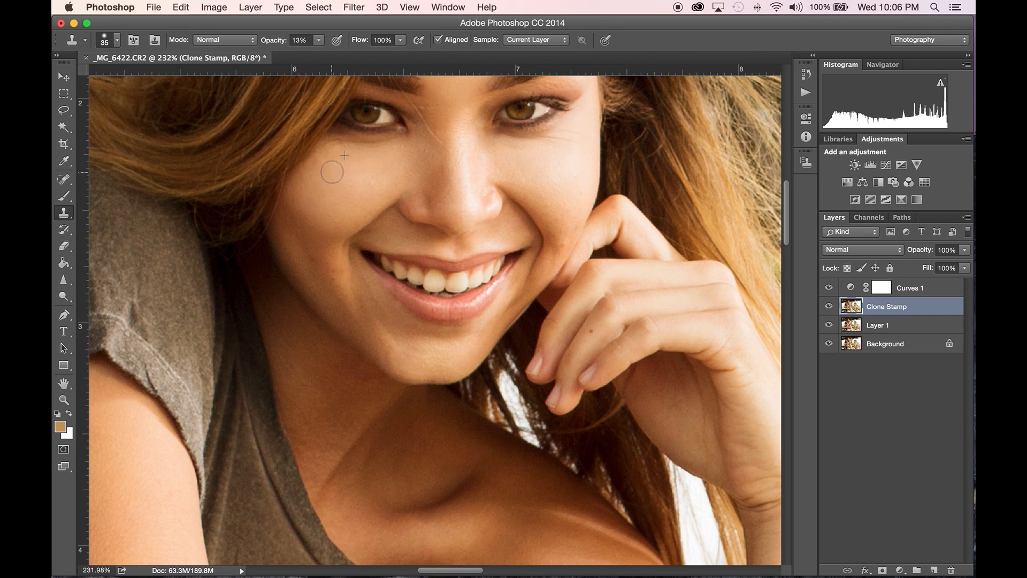
left_click(371, 248, "alt")
Look over the retouched face, duplicate the Clone Stamp layer and rename the copy "Spot Removal"
scroll(427, 303, "up", 10)
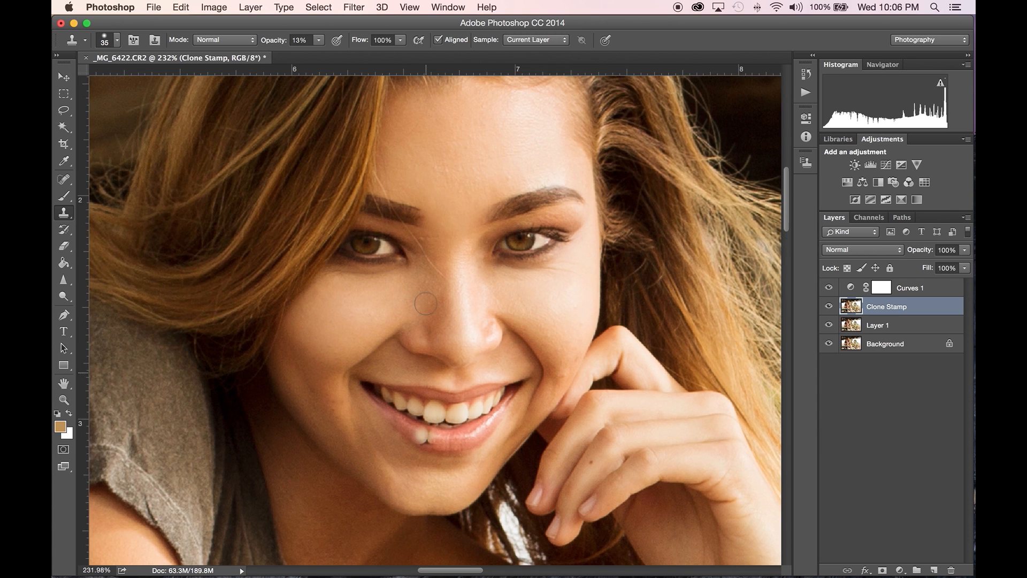
scroll(426, 304, "down", 12)
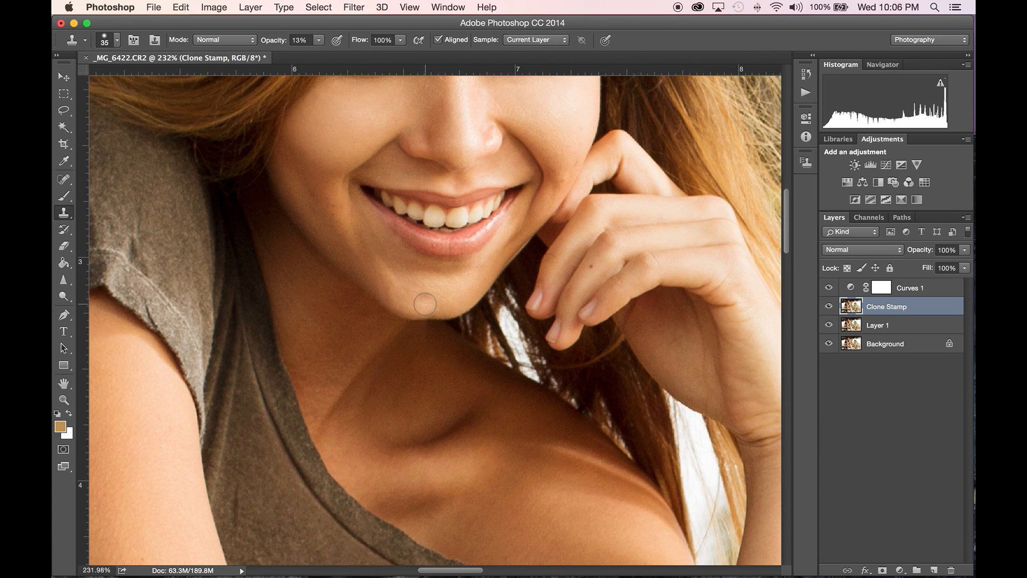
scroll(425, 304, "up", 5)
scroll(422, 315, "up", 7)
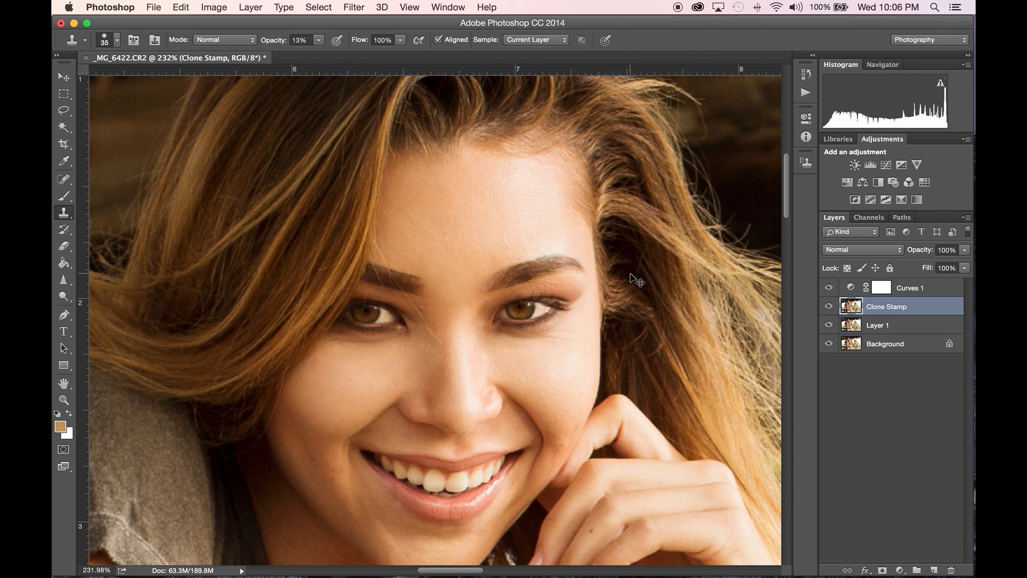
key("super+j")
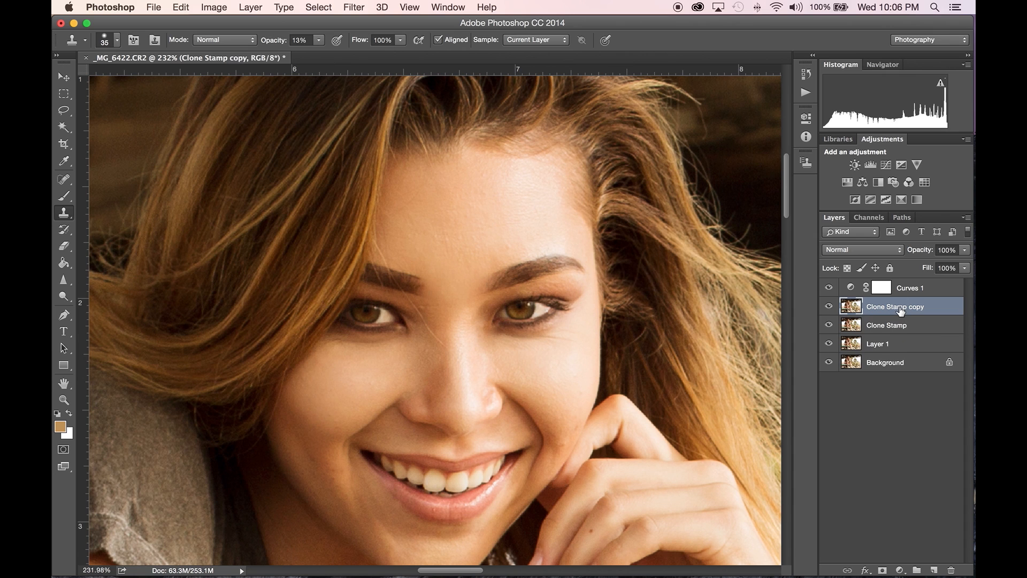
double_click(901, 308)
type("Spot Rem")
key("Return")
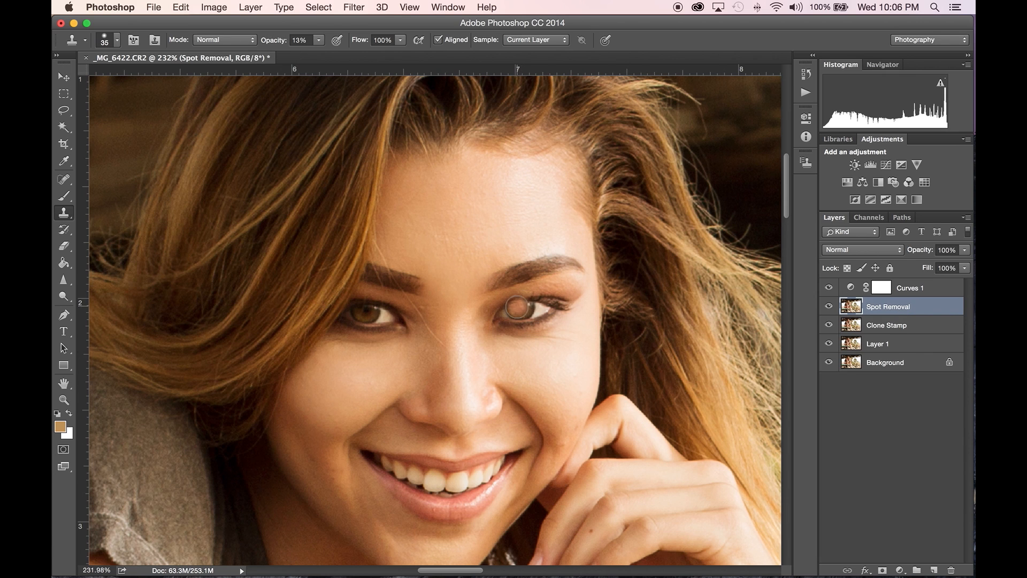
Remove the stray hair across the nose bridge and small spots nearby with a 7–8 px Content-Aware Spot Healing Brush
key("j")
key("bracketleft")
key("bracketleft")
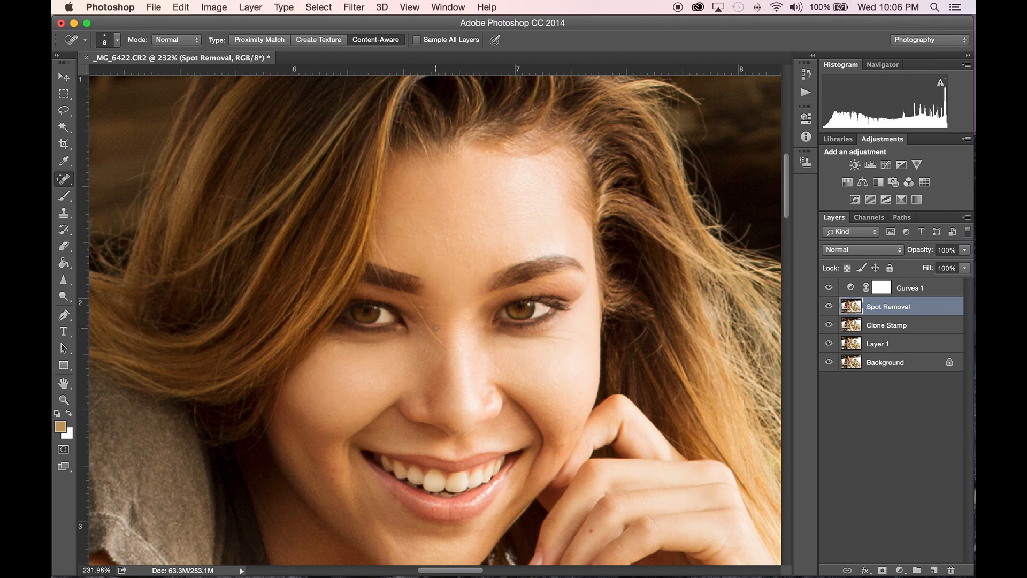
left_click(415, 303)
left_click(460, 262)
left_click_drag(468, 262, 468, 266)
left_click(479, 337)
left_click_drag(447, 348, 427, 327)
left_click_drag(425, 324, 420, 315)
left_click_drag(423, 320, 409, 298)
Heal the small marks on the cheeks and around the mouth with the 7 px Spot Healing Brush
scroll(477, 355, "down", 5)
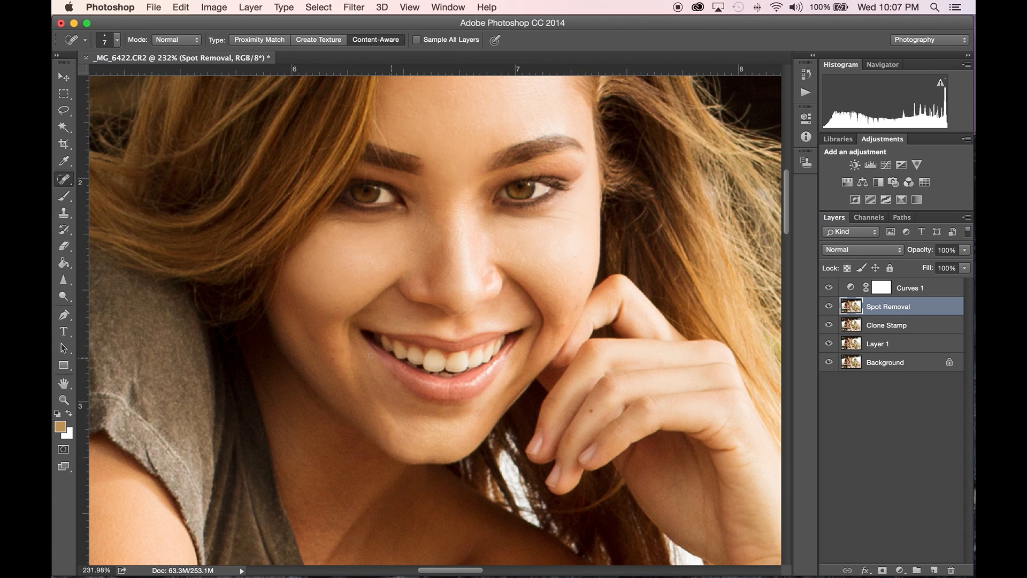
left_click(333, 349)
left_click_drag(322, 374, 328, 375)
left_click(394, 369)
scroll(458, 410, "down", 2)
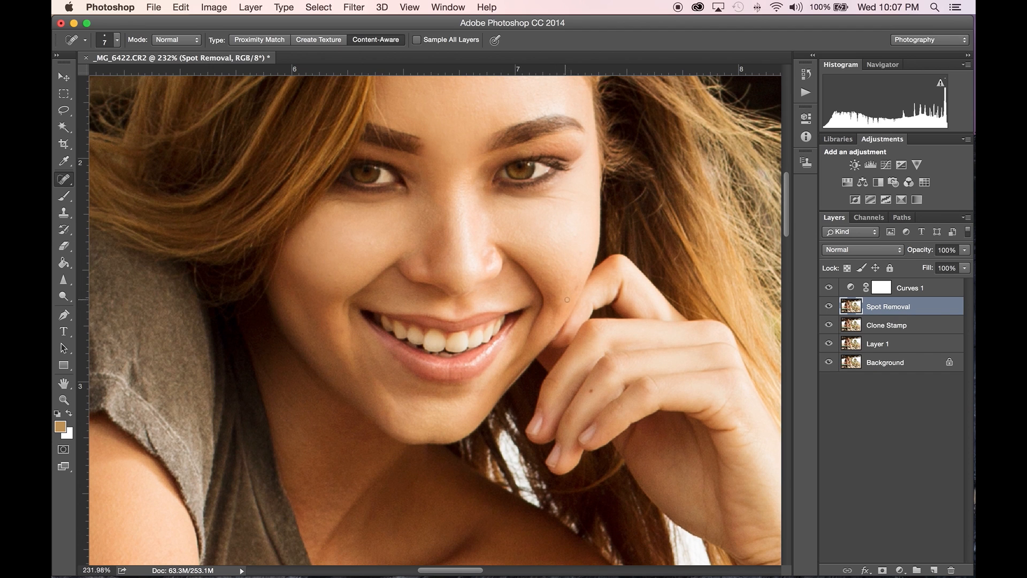
left_click(572, 236)
Heal the small spot on the forehead above the inner eyebrow
scroll(545, 290, "up", 8)
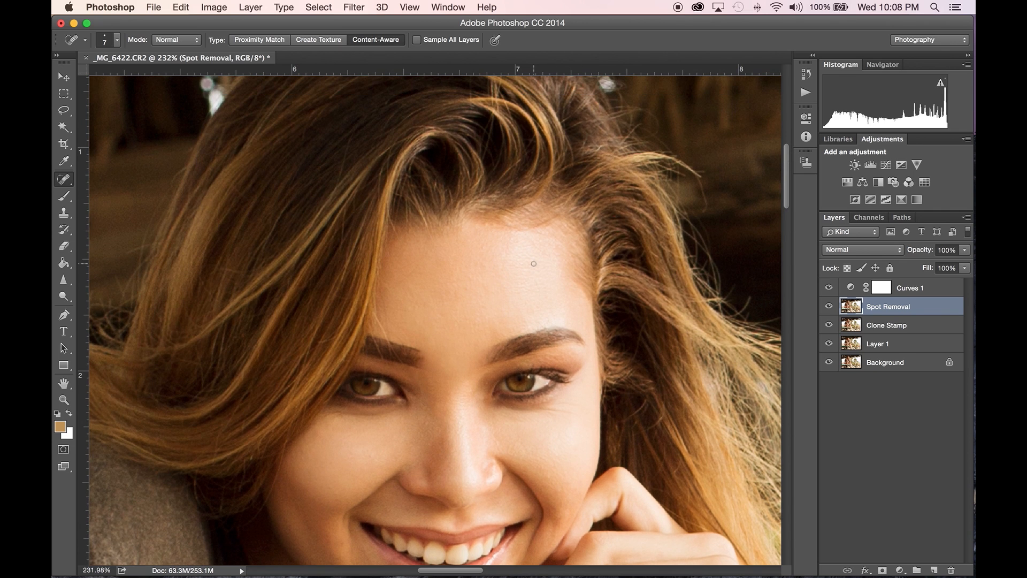
scroll(533, 263, "down", 2)
left_click(440, 279)
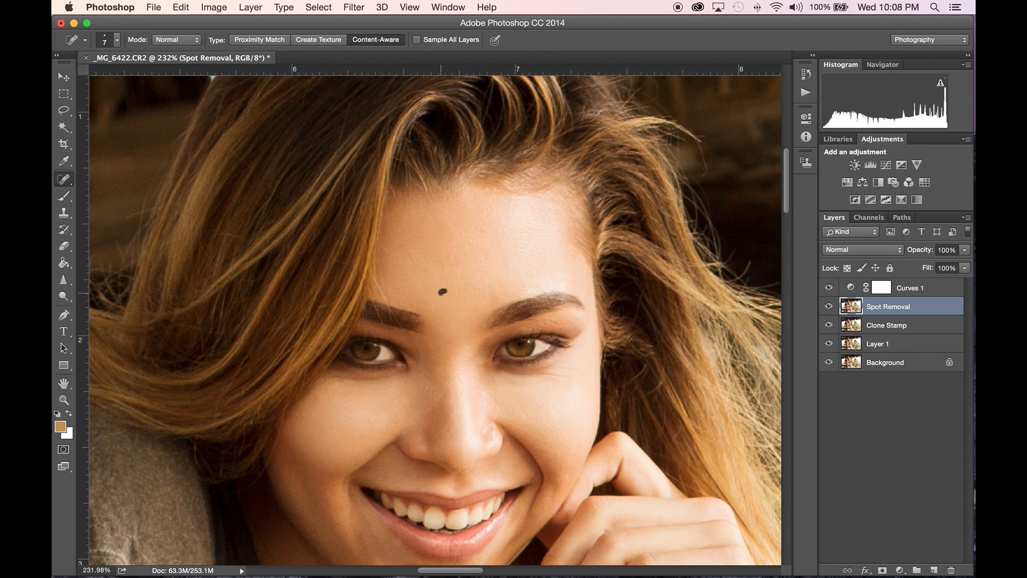
Examine the arms, legs and shoes for remaining spots
scroll(478, 311, "down", 20)
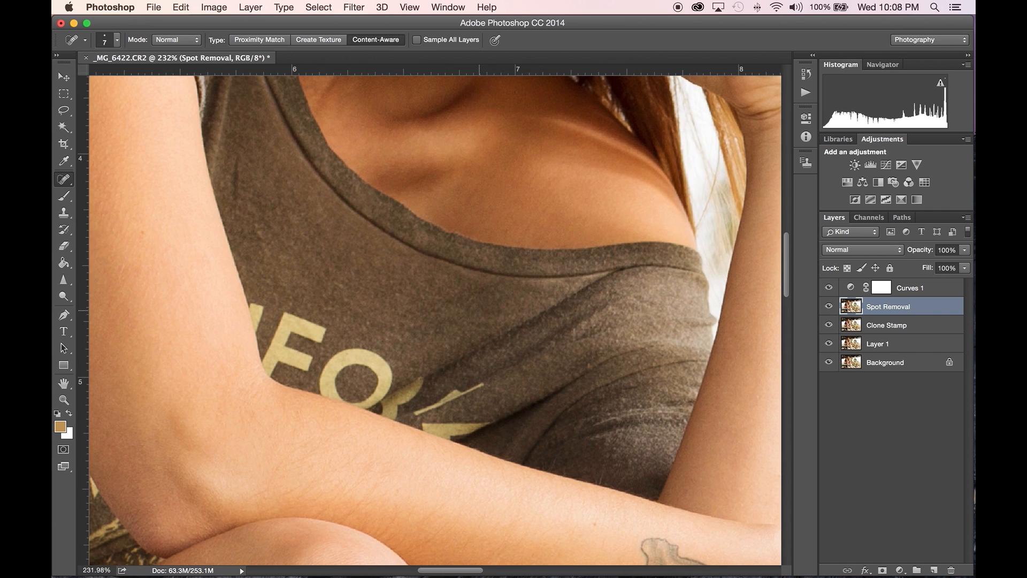
scroll(479, 312, "down", 15)
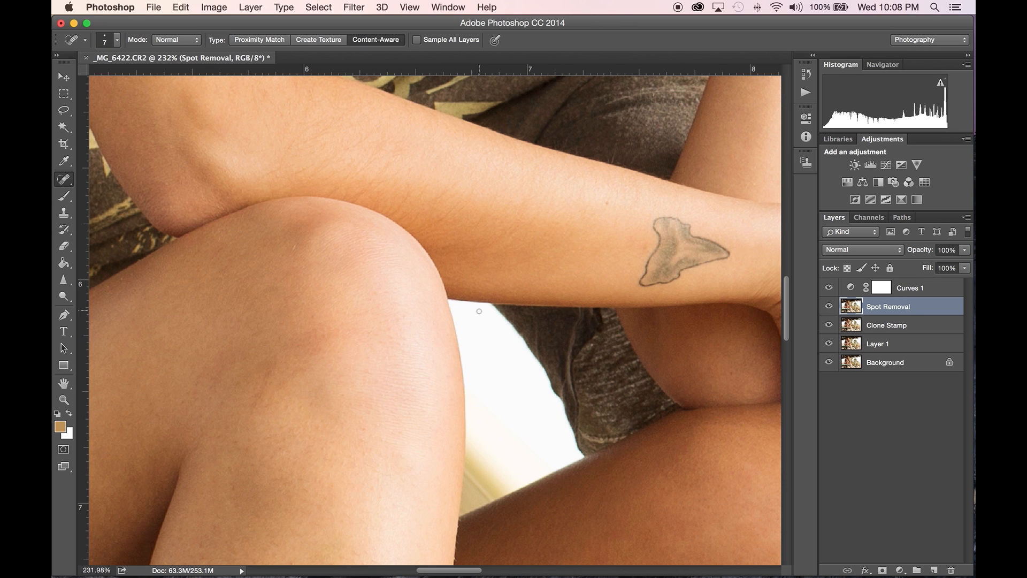
scroll(479, 312, "right", 7)
scroll(478, 311, "down", 10)
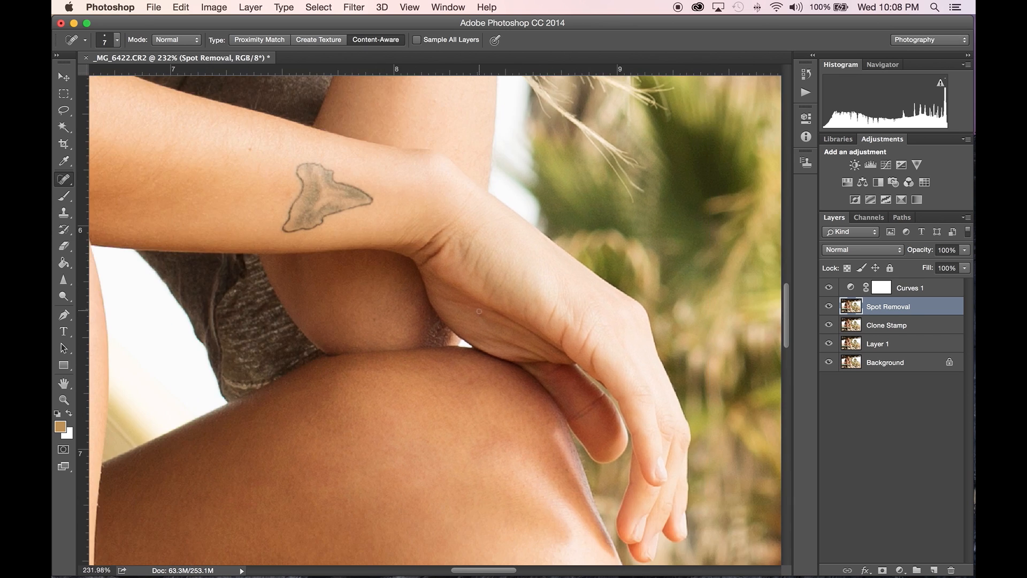
scroll(478, 311, "down", 20)
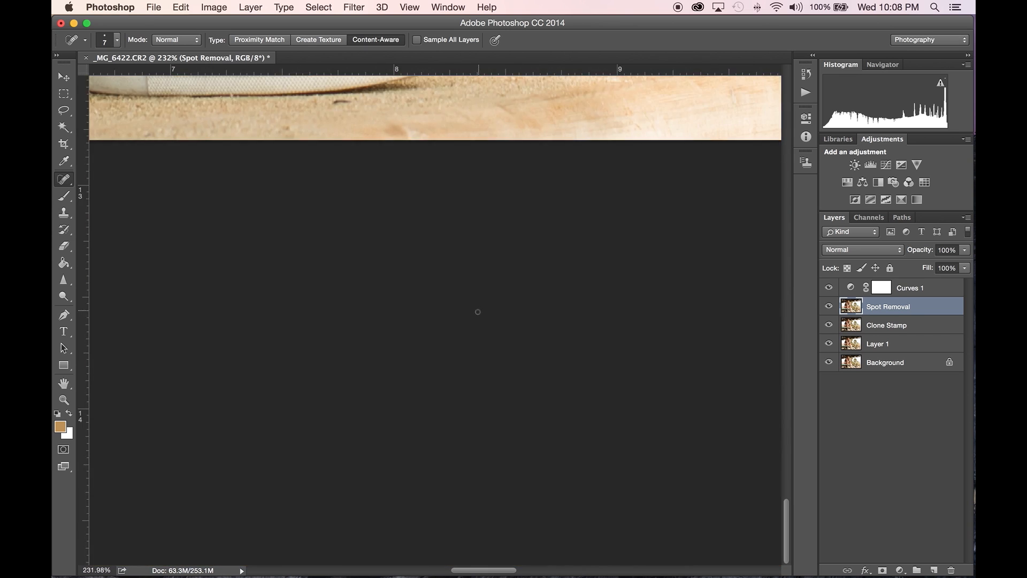
scroll(477, 311, "up", 8)
scroll(476, 310, "left", 5)
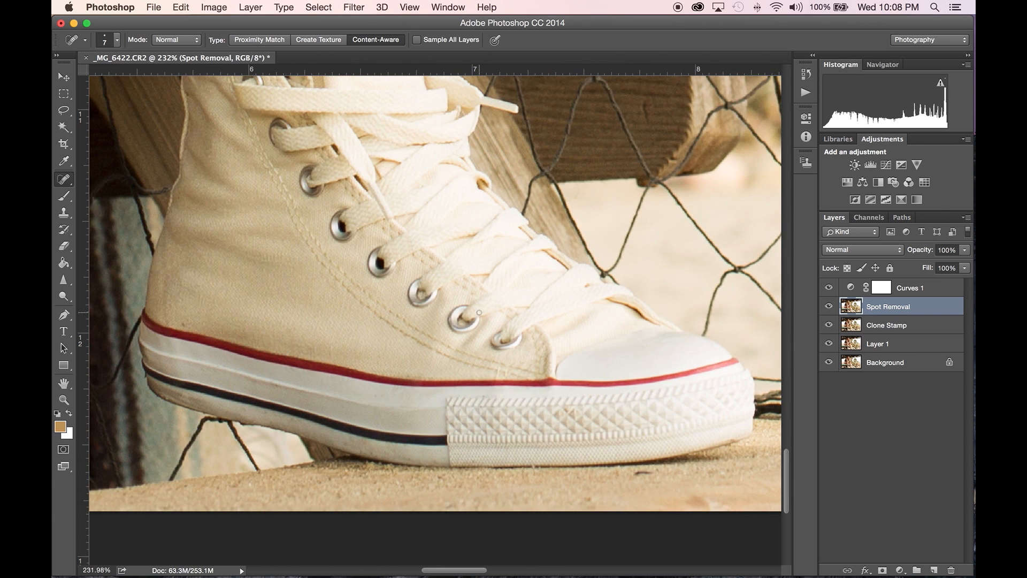
scroll(479, 313, "left", 4)
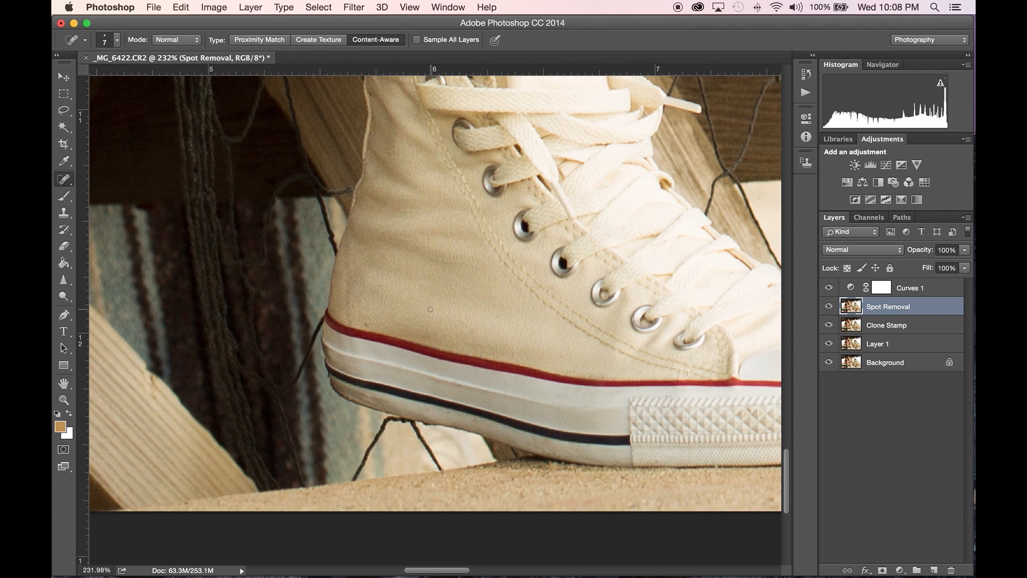
scroll(366, 290, "left", 2)
scroll(367, 290, "up", 3)
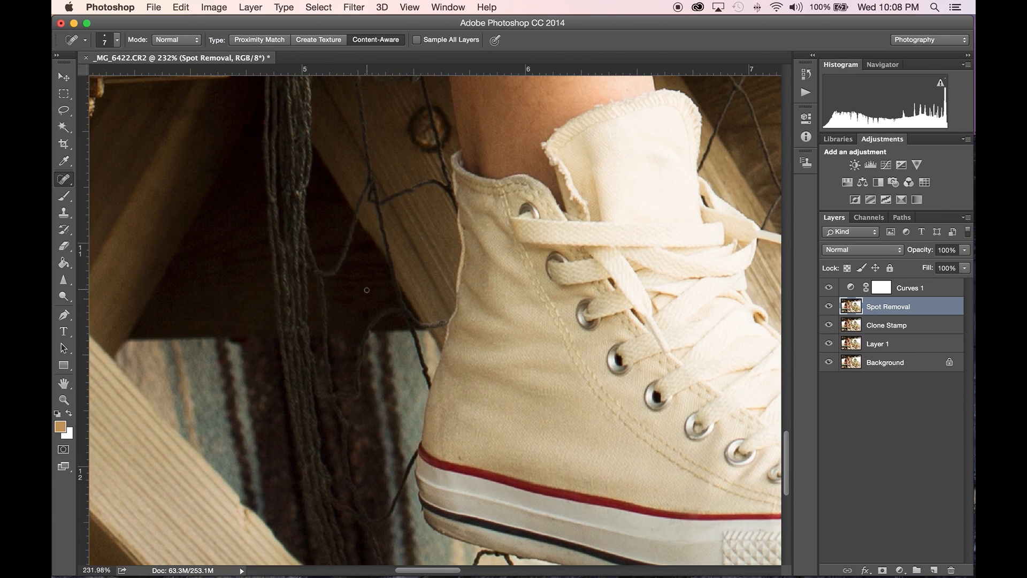
Fit the whole image on screen and toggle all layers above the Background to compare the retouch with the original
key("z")
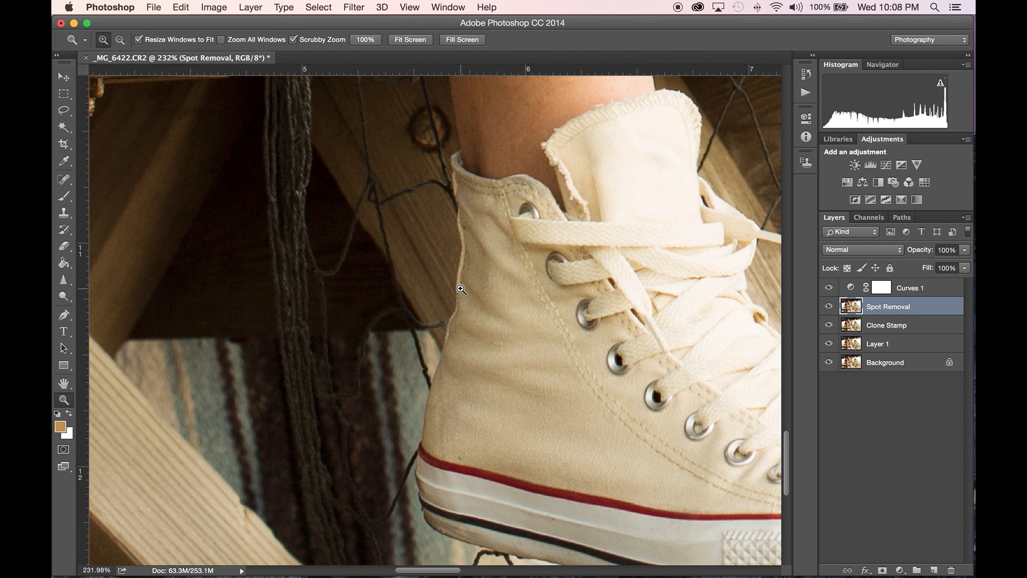
right_click(426, 291)
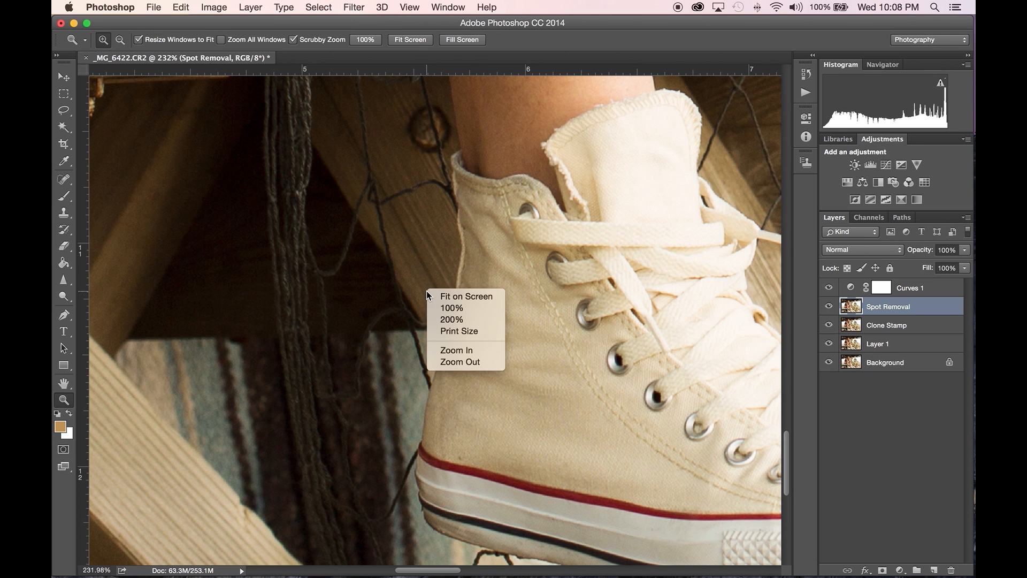
left_click(473, 295)
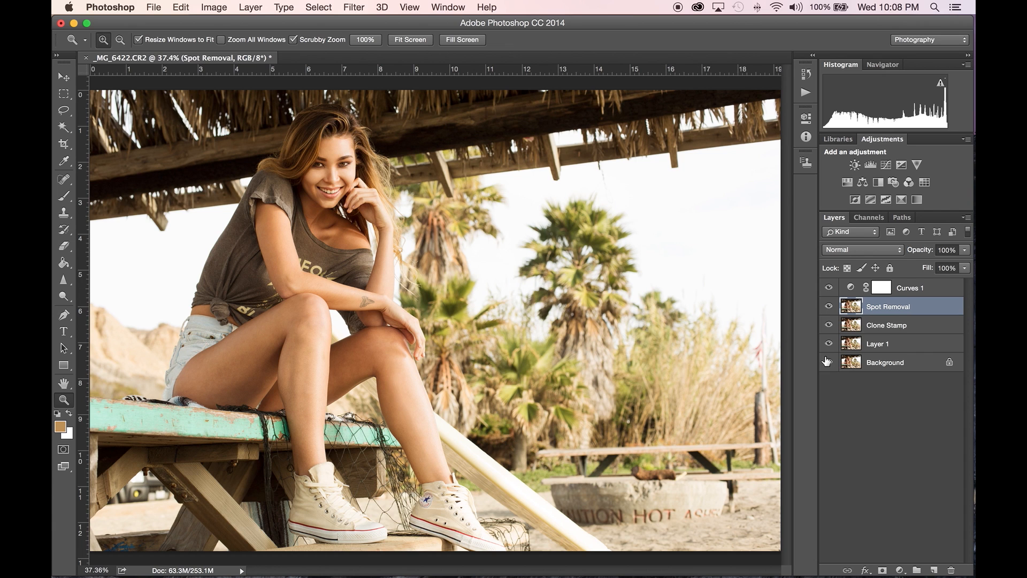
key("alt")
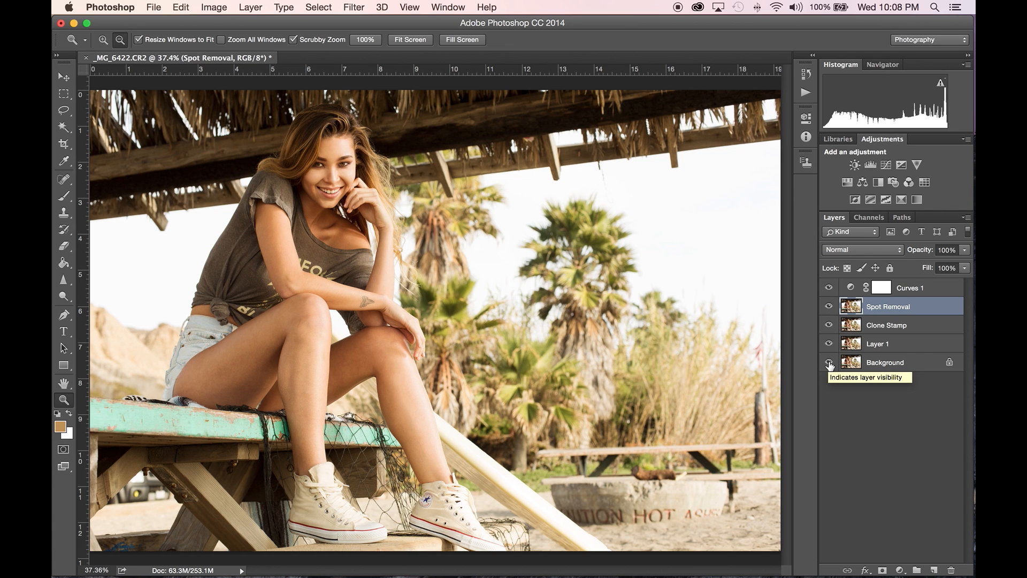
left_click(828, 362, "alt")
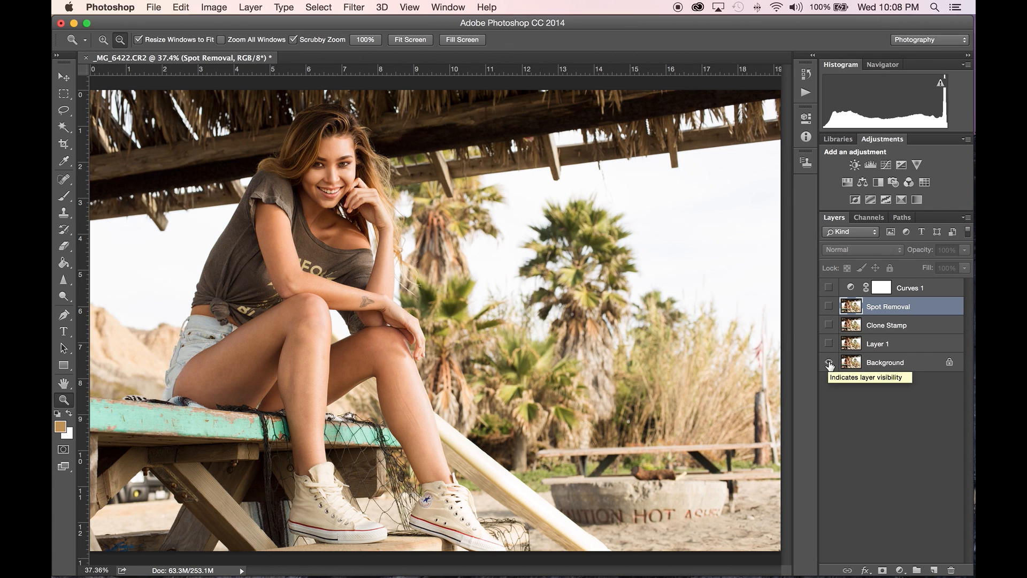
left_click(829, 364, "alt")
left_click(829, 364, "alt")
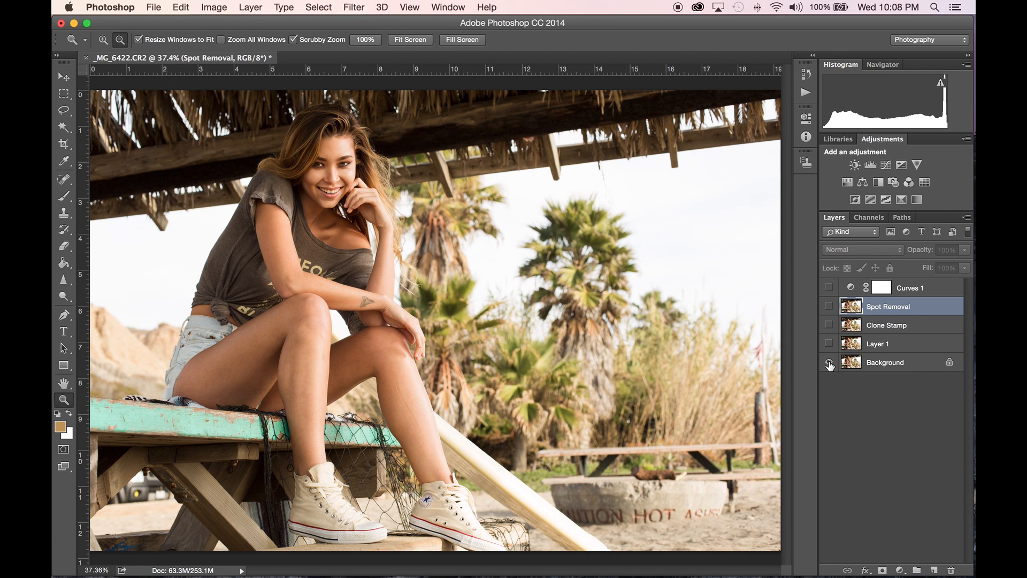
left_click(829, 363, "alt")
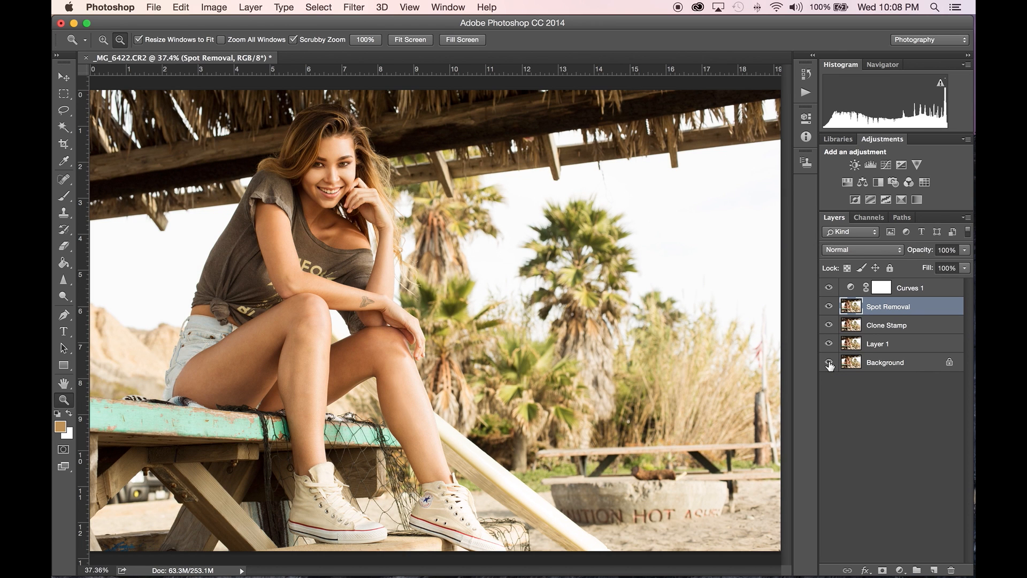
Compare the retouch with the Background layer once more and add a new empty layer above Curves 1
left_click(829, 364, "alt")
left_click(829, 363, "alt")
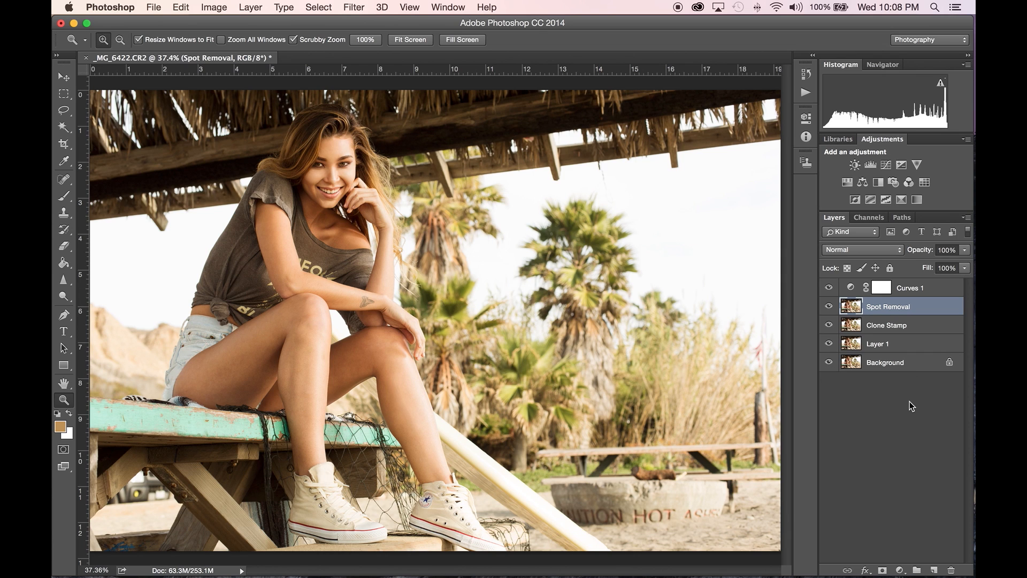
left_click(939, 402)
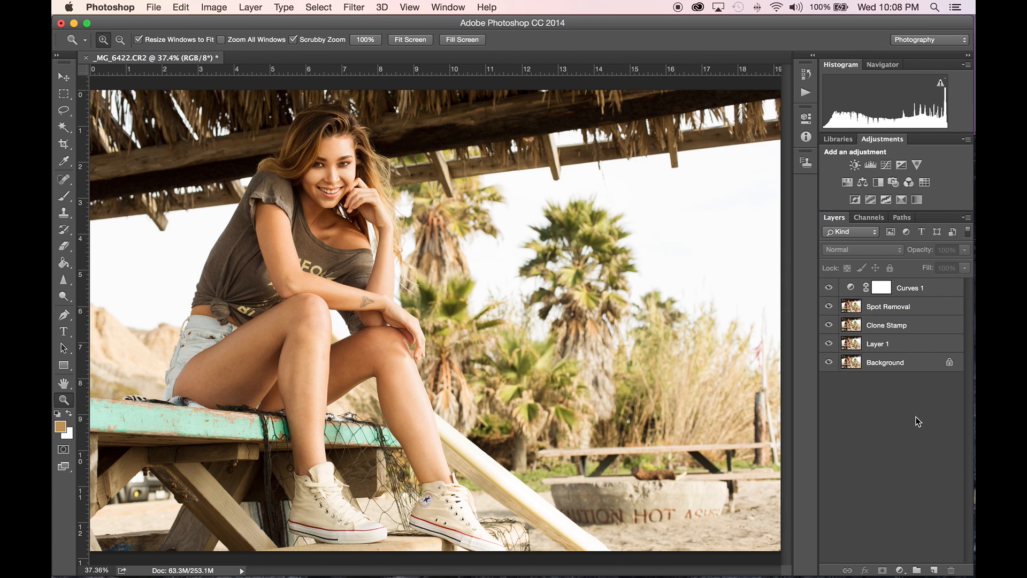
left_click(934, 571)
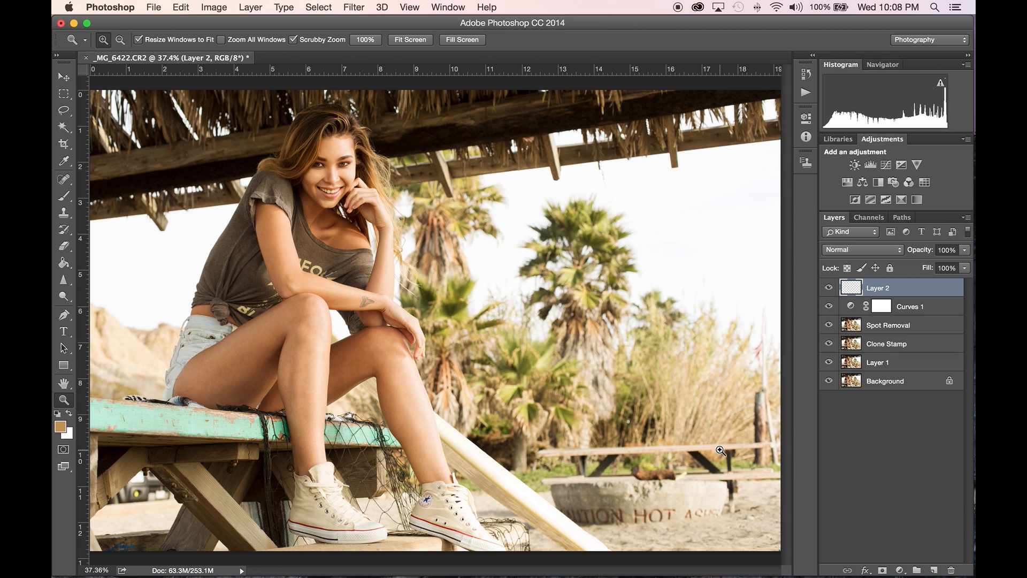
Choose a neutral mid grey as the foreground colour and fill the new layer with it using the Paint Bucket
key("g")
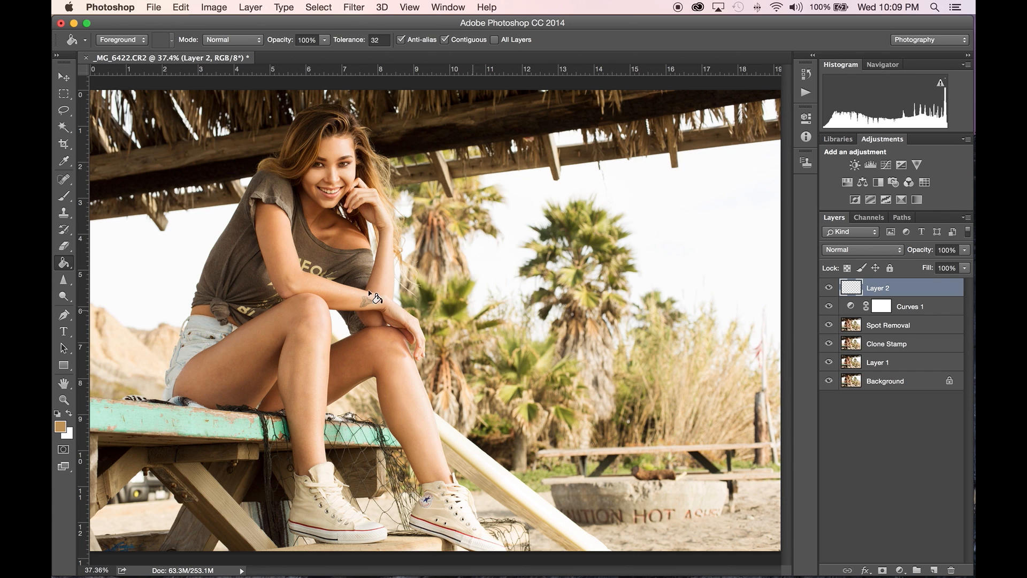
left_click(61, 426)
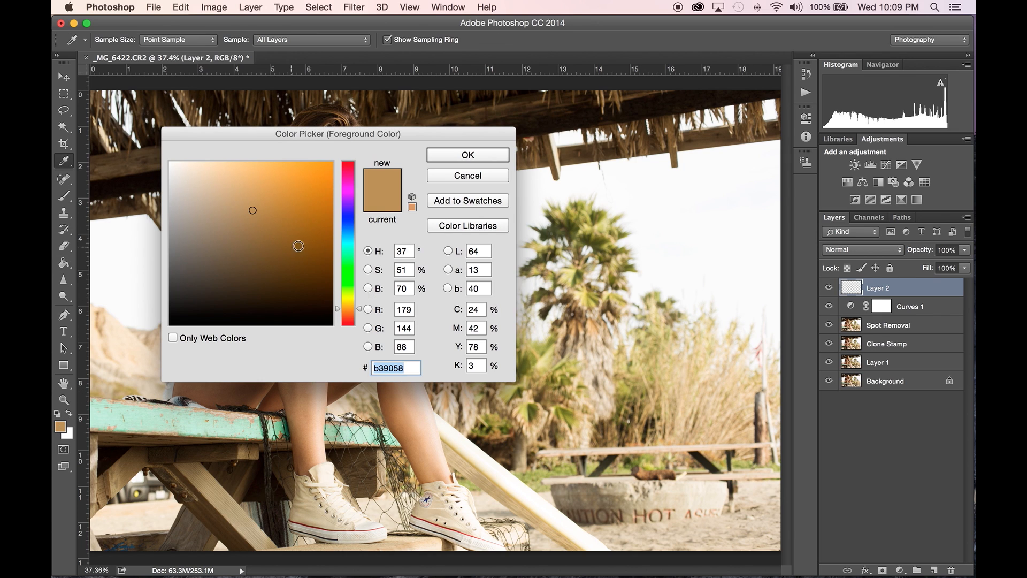
left_click_drag(171, 247, 165, 247)
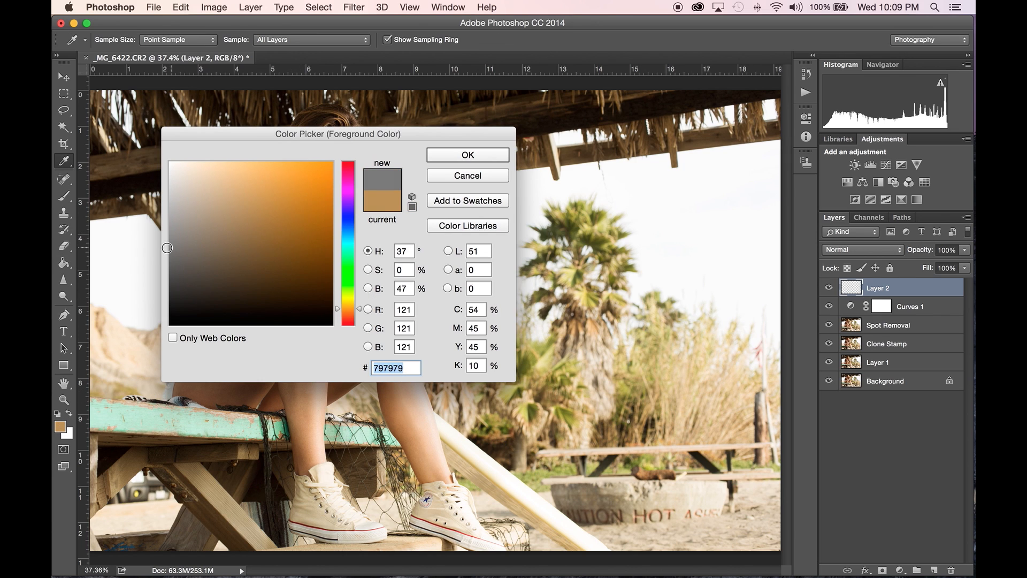
left_click_drag(165, 247, 165, 243)
left_click(483, 155)
key("g")
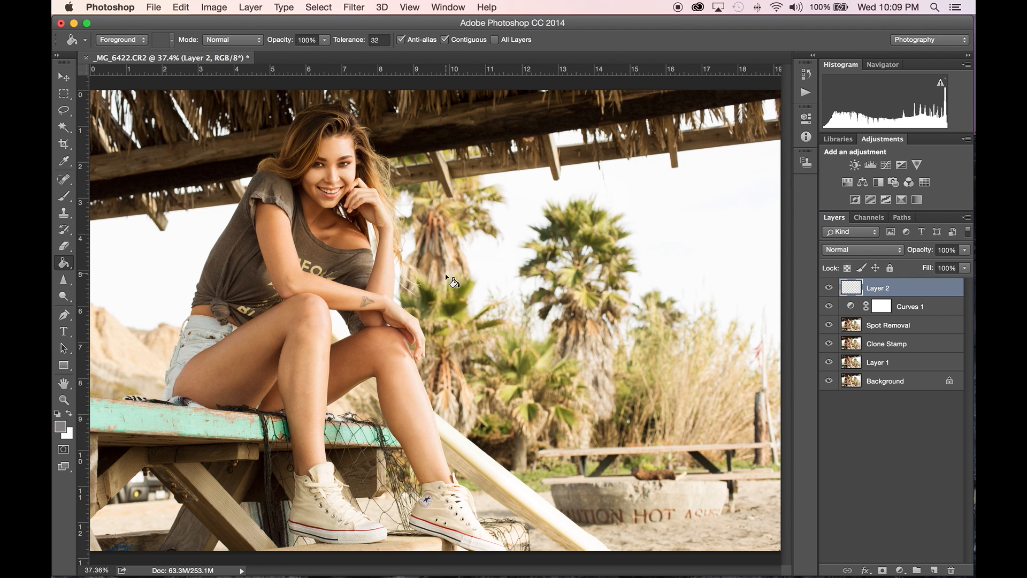
left_click(458, 299)
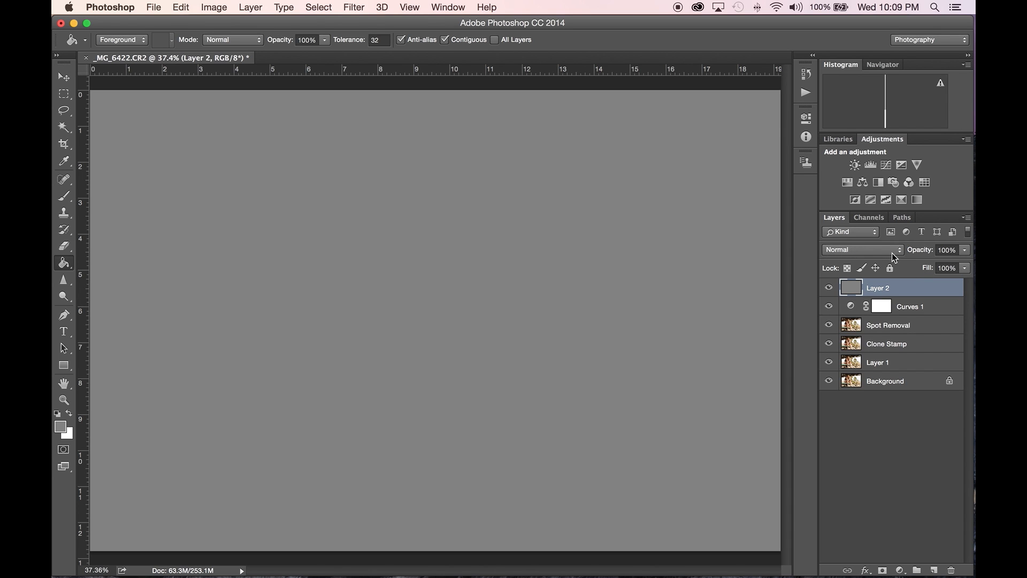
Set the grey layer's blend mode to Overlay and toggle its visibility to check its effect on the image
left_click(863, 255)
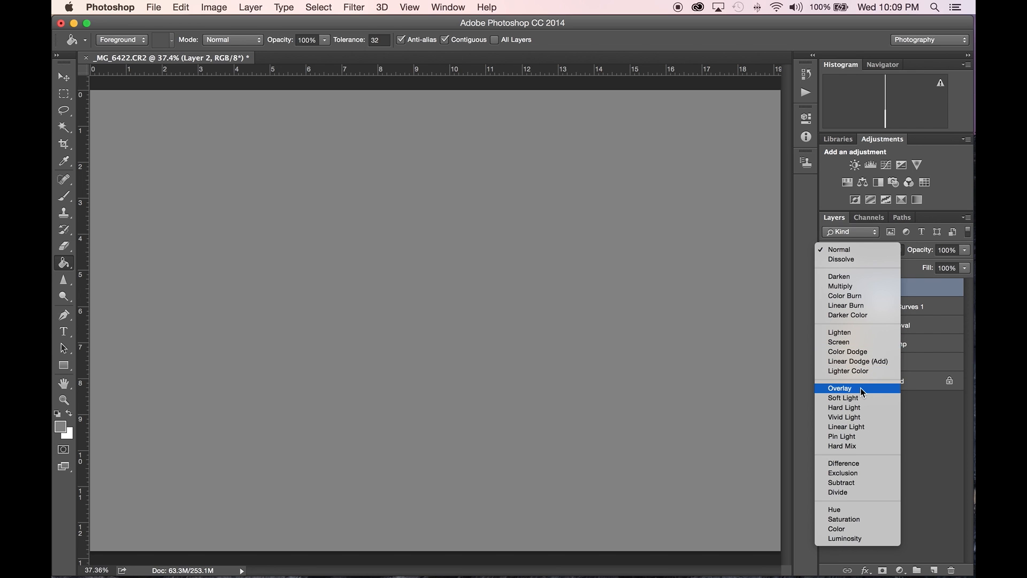
left_click(852, 390)
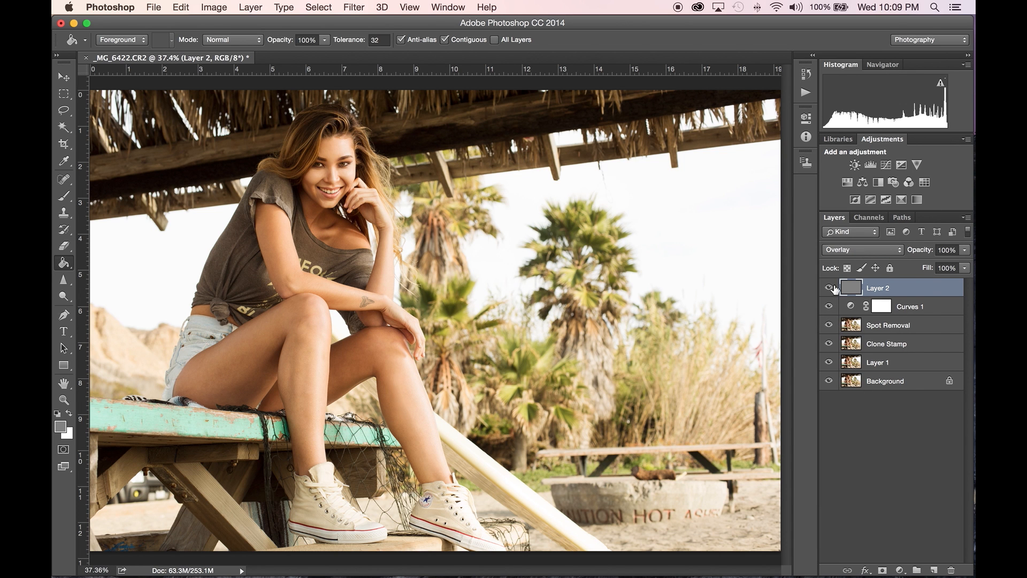
left_click(829, 289)
left_click(829, 289)
left_click(829, 288)
left_click(829, 289)
Rename the grey Overlay layer as Dodge & Burn
double_click(874, 289)
type("Dodge & Burn")
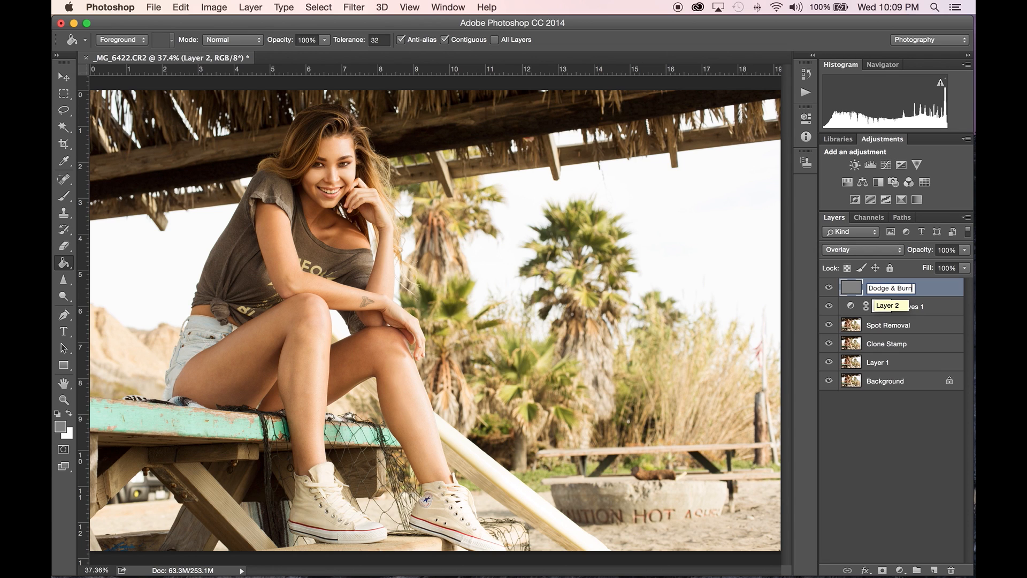
key("Return")
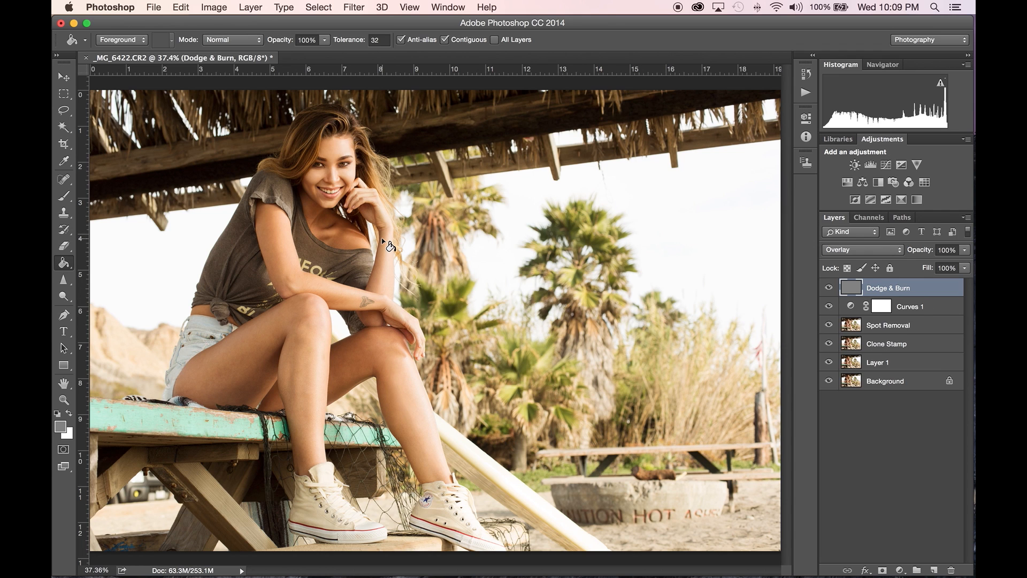
Activate the Dodge tool with a 100 px brush and the Midtones range
key("o")
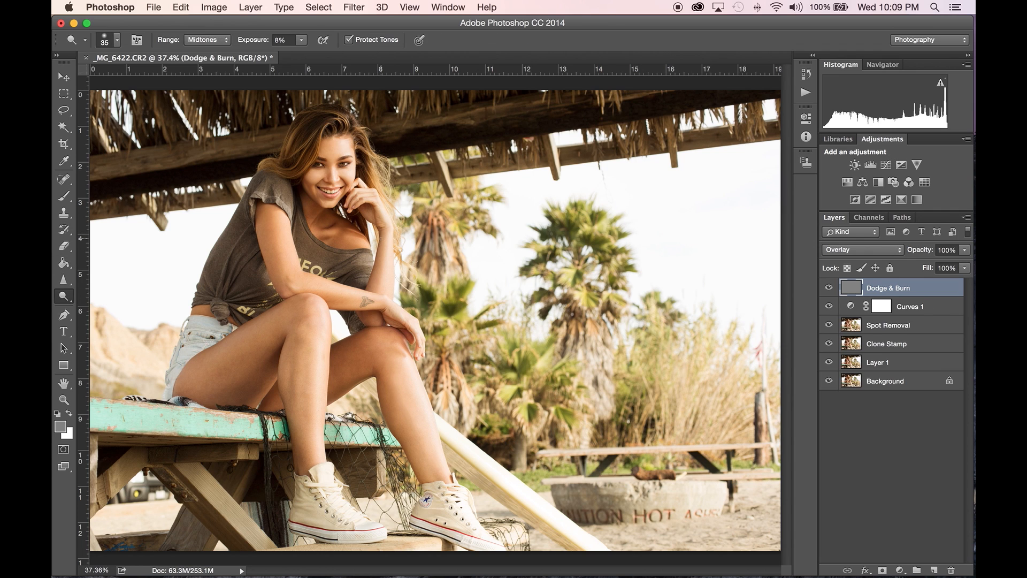
key("bracketright")
key("bracketright")
left_click(69, 300)
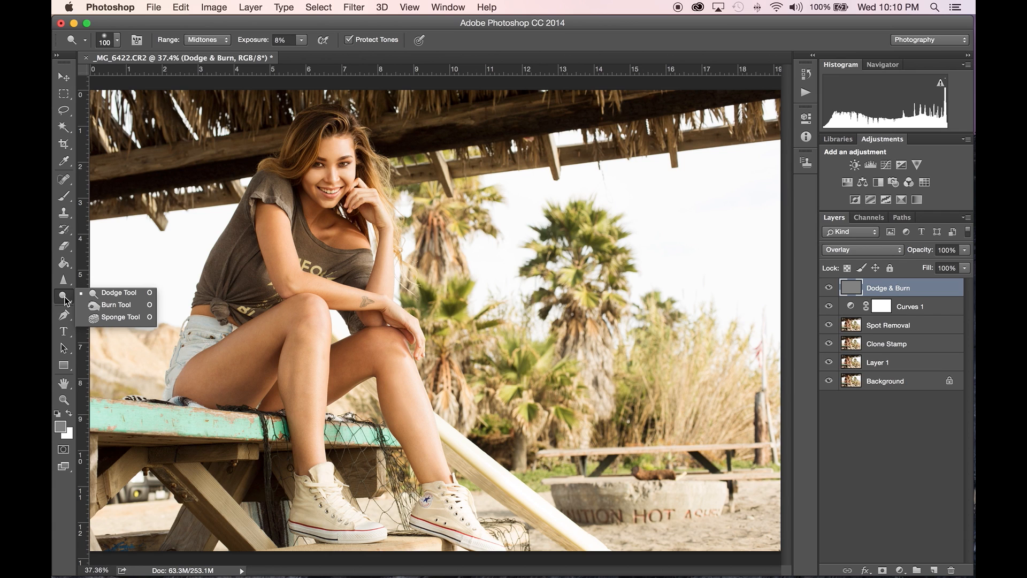
left_click(123, 293)
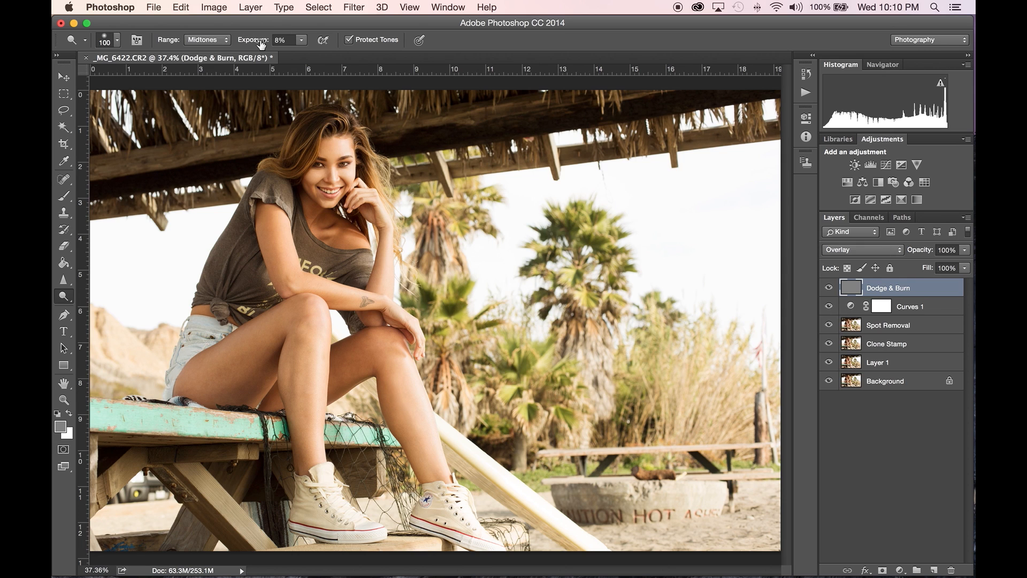
left_click(225, 41)
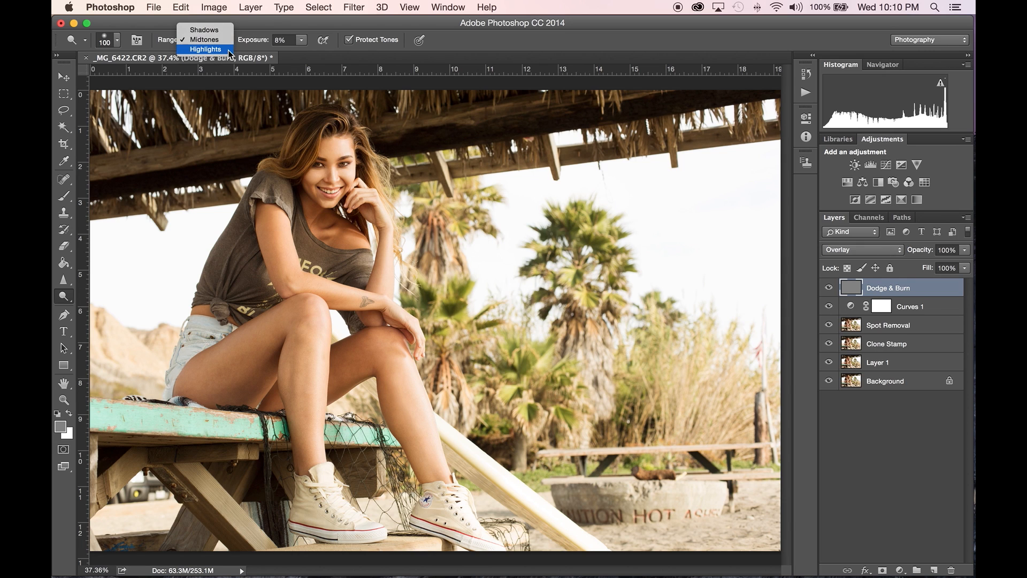
left_click(204, 39)
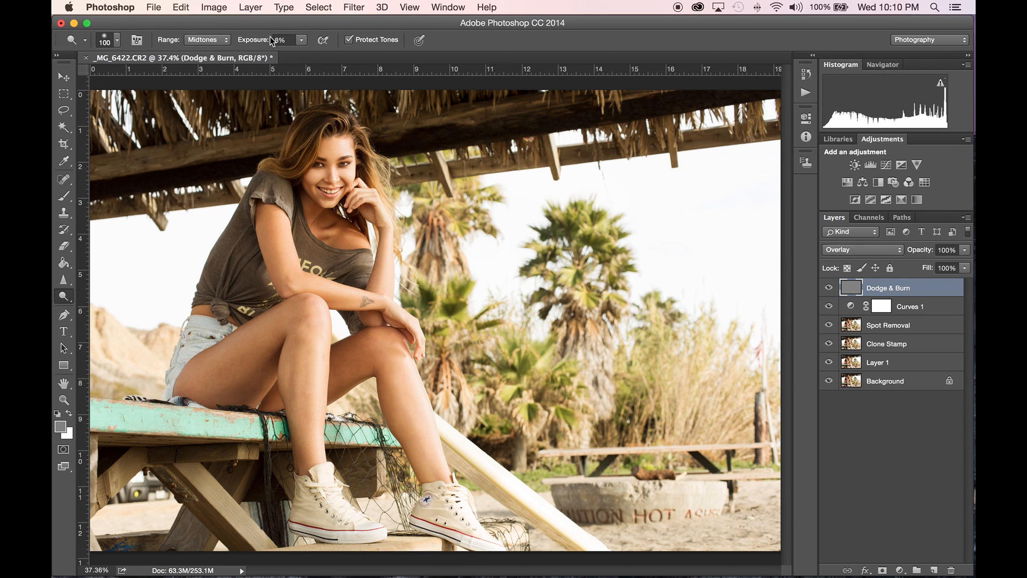
Raise the Dodge exposure to 100% and enlarge the brush to 250 px
left_click(302, 41)
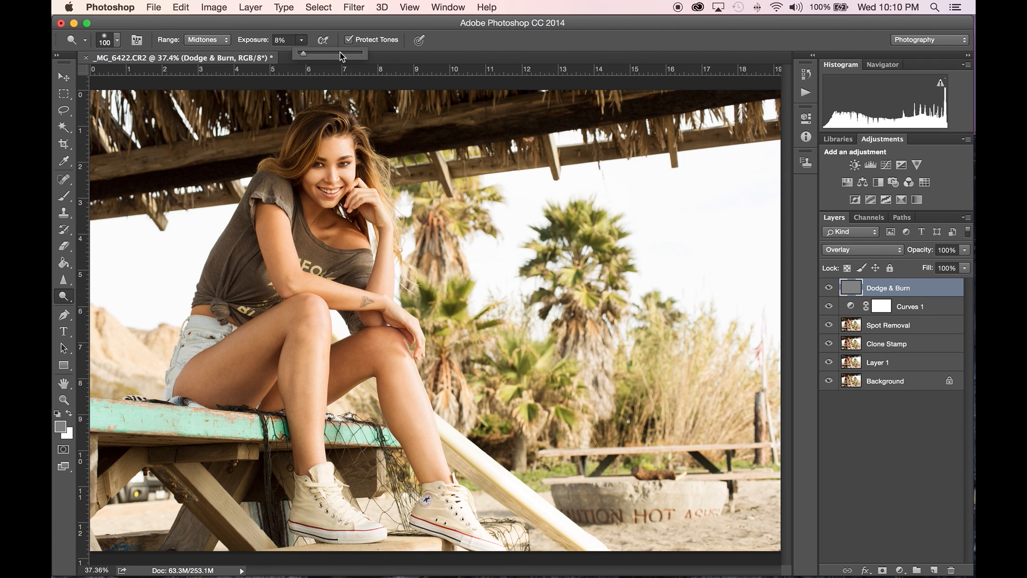
left_click_drag(356, 53, 387, 54)
key("bracketright")
key("bracketright")
key("bracketright")
key("bracketright")
key("bracketright")
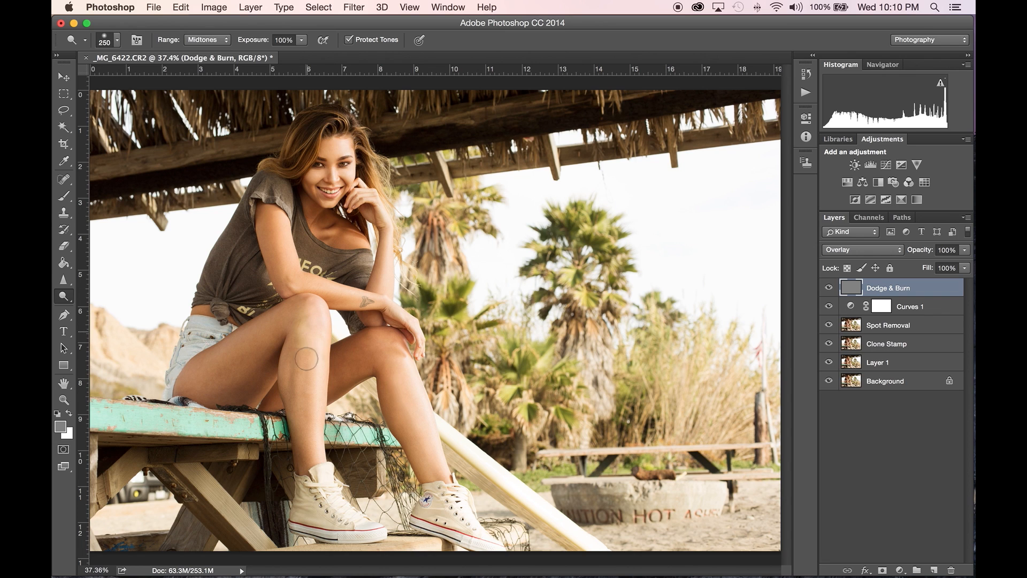
Try a dodge stroke on the lower shin at full exposure, compare it by undoing and redoing, and remove it
left_click_drag(305, 430, 307, 437)
key("super+z")
key("super+z")
key("super+z")
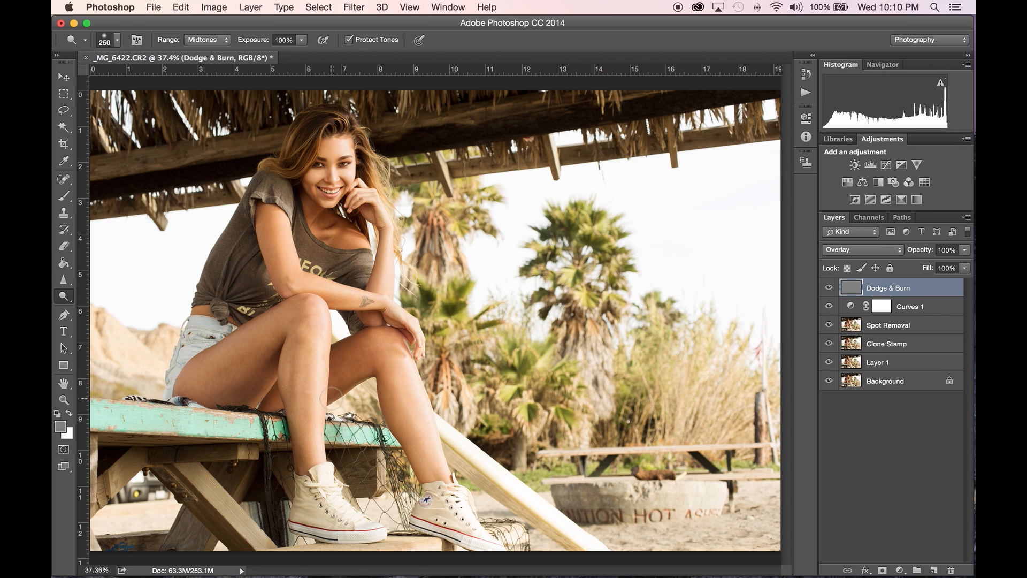
key("super+z")
key("super+z")
key("super+z")
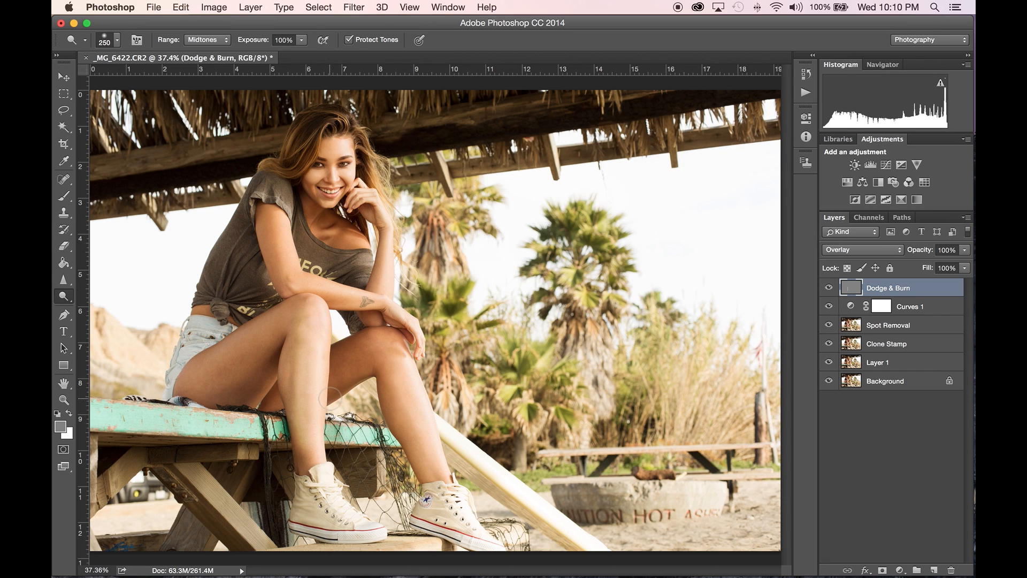
key("super+z")
key("super+z")
key("super+z")
key("super+z")
key("super+z")
key("super+z")
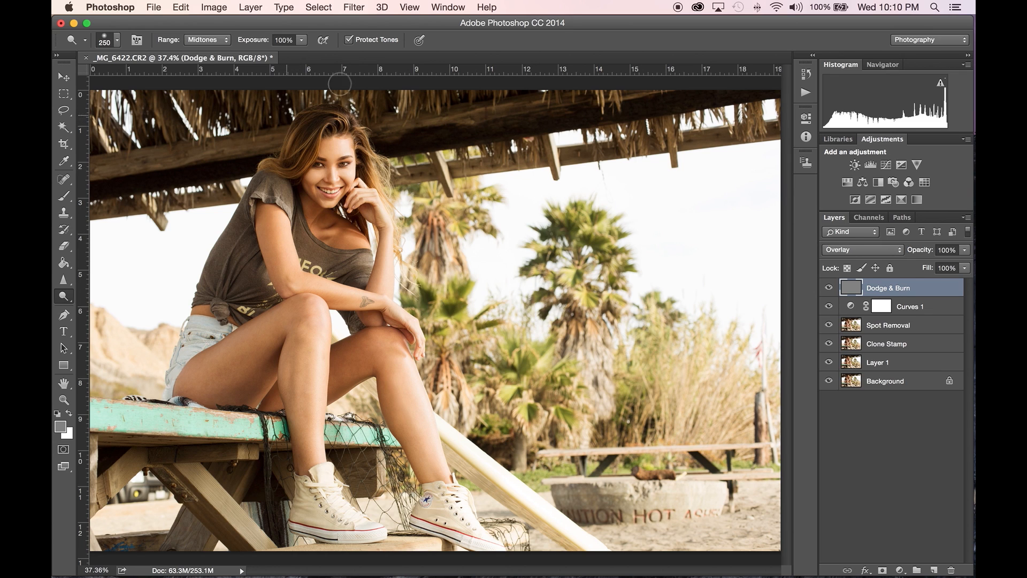
Set the Dodge exposure to 8% and lighten the shin and both knees with the 250 px brush
left_click_drag(302, 41, 247, 60)
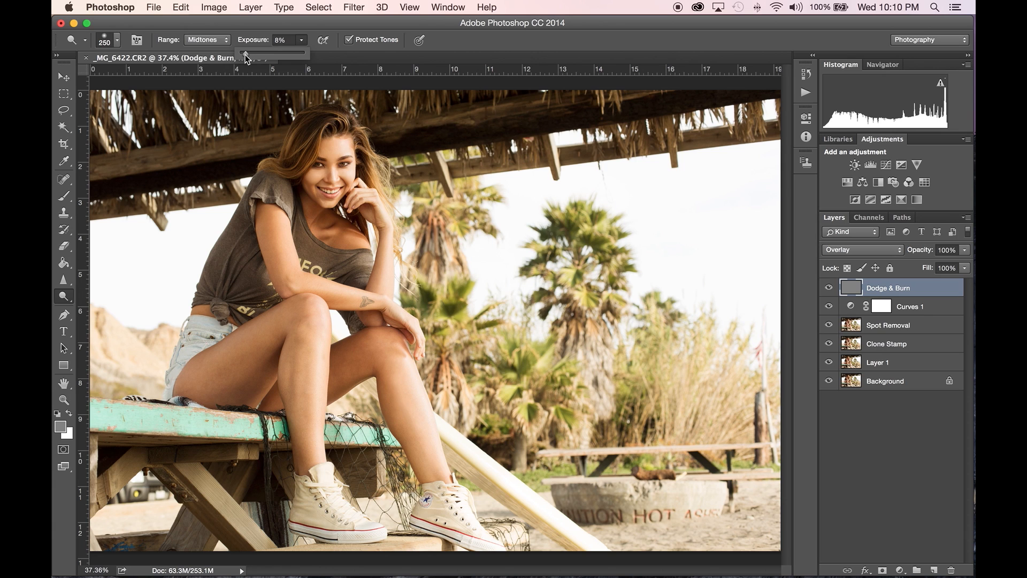
left_click(301, 40)
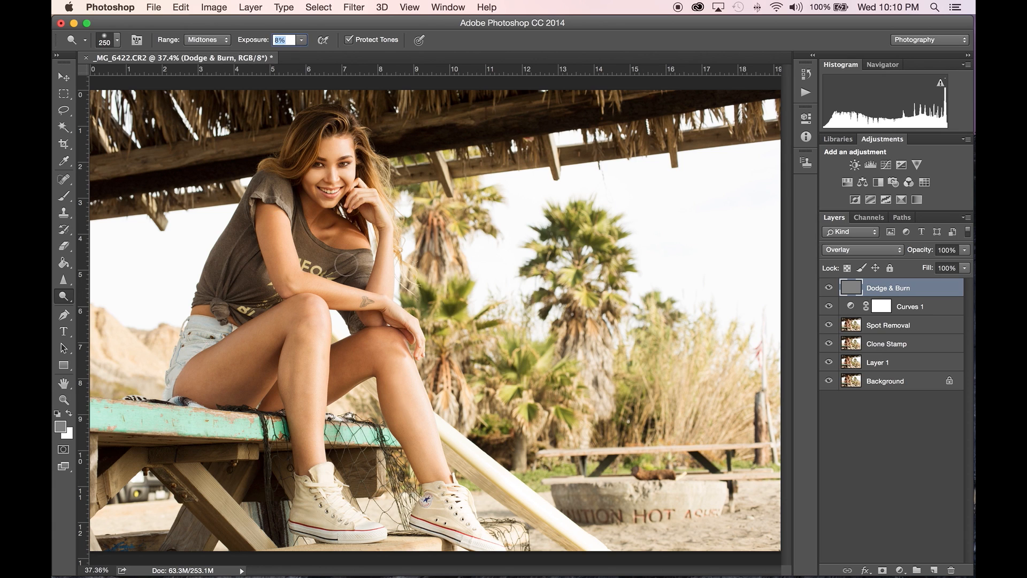
left_click_drag(315, 310, 315, 466)
left_click_drag(306, 471, 307, 454)
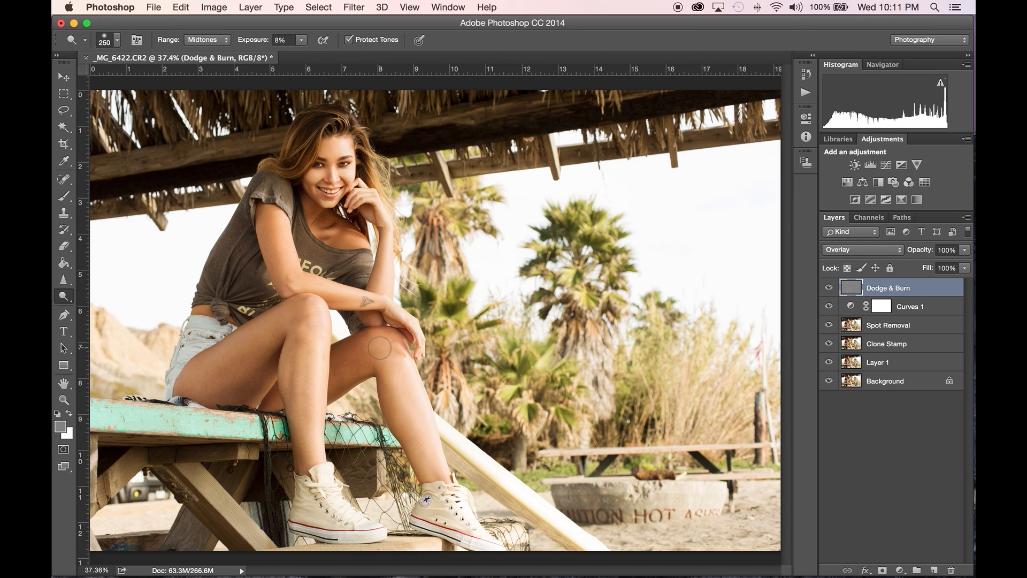
mouse_move(374, 361)
left_mouse_down()
mouse_move(347, 377)
mouse_move(318, 368)
mouse_move(376, 346)
left_mouse_up()
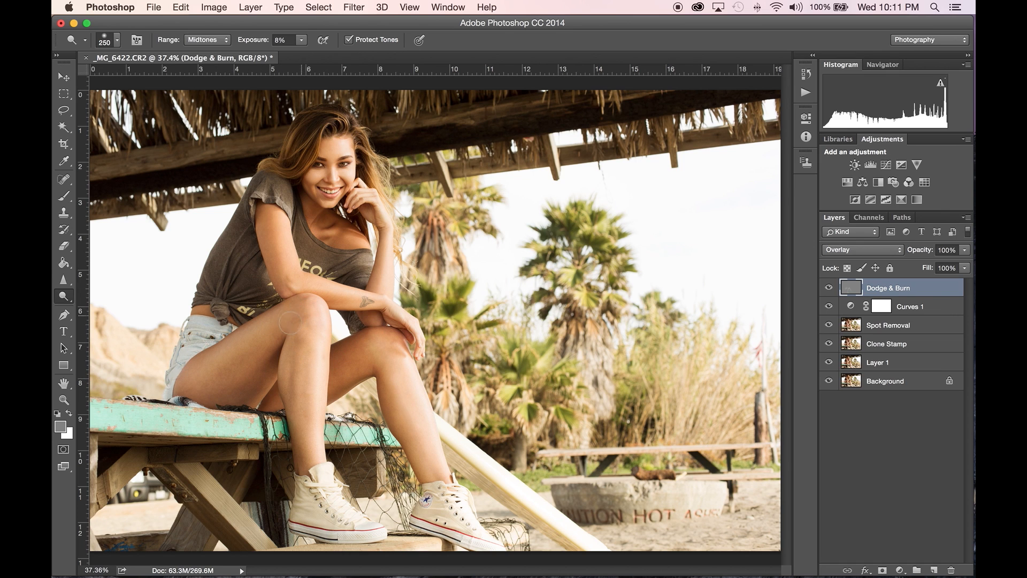
left_click_drag(293, 310, 314, 337)
Reduce the Dodge brush size and lighten the upper arm from the sleeve down to the elbow
key("bracketleft")
key("bracketleft")
key("bracketleft")
key("bracketleft")
key("bracketleft")
key("bracketright")
left_click_drag(273, 214, 297, 285)
left_click_drag(268, 218, 282, 282)
Reduce the Dodge brush to 10 px and lighten the irises of both eyes close up
key("bracketright")
key("bracketright")
key("bracketleft")
key("bracketleft")
key("bracketleft")
key("bracketleft")
key("bracketleft")
key("bracketleft")
key("z")
left_click_drag(319, 167, 406, 176)
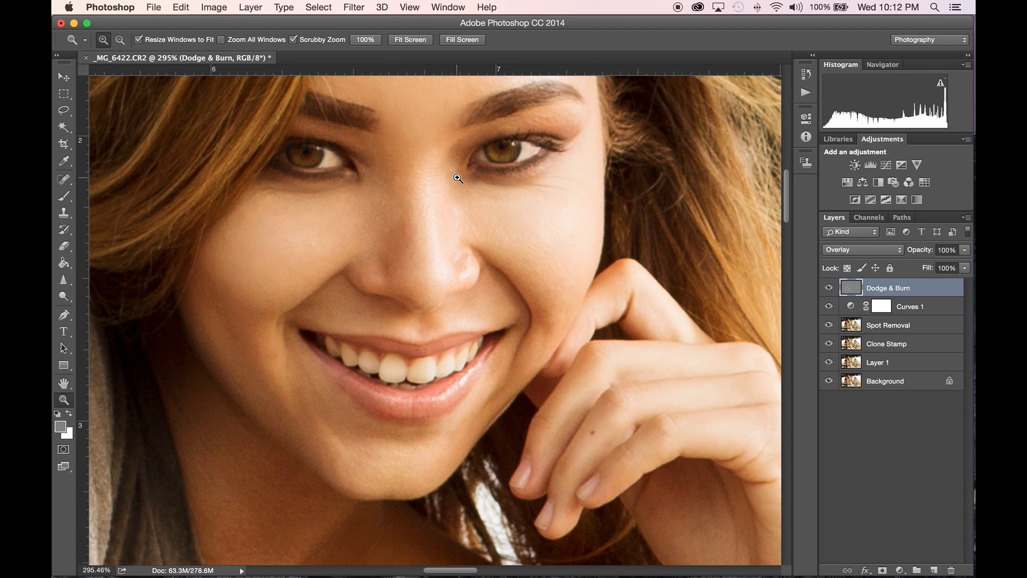
key("o")
key("bracketleft")
key("bracketleft")
key("bracketleft")
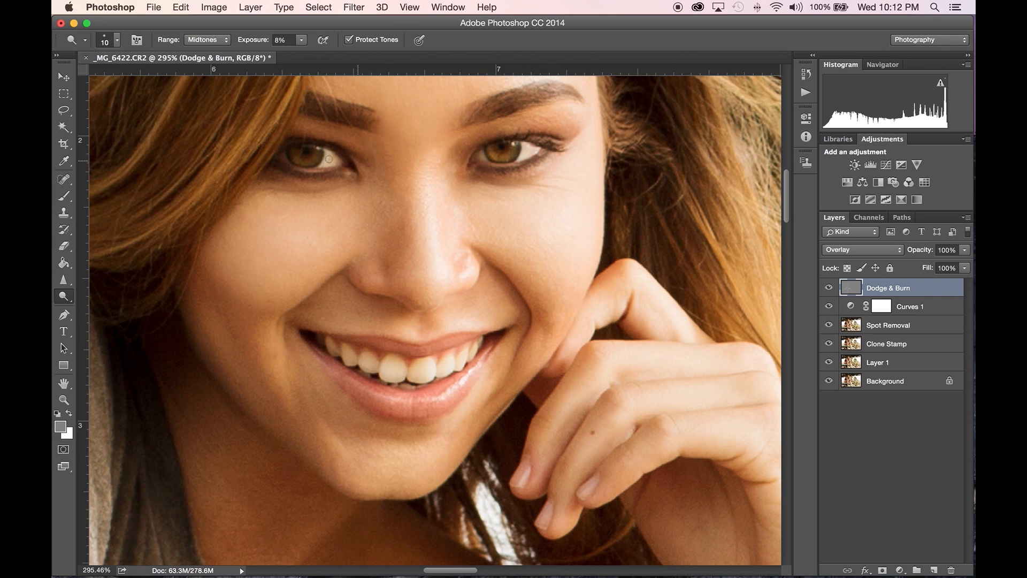
mouse_move(295, 149)
left_mouse_down()
mouse_move(322, 145)
mouse_move(310, 160)
mouse_move(288, 152)
mouse_move(312, 161)
mouse_move(320, 150)
mouse_move(303, 164)
mouse_move(294, 149)
mouse_move(310, 161)
mouse_move(321, 148)
mouse_move(299, 159)
left_mouse_up()
mouse_move(507, 156)
left_mouse_down()
mouse_move(515, 152)
mouse_move(493, 149)
mouse_move(512, 156)
left_mouse_up()
Fit the whole image on screen and toggle the Dodge & Burn layer to compare the lightening before and after
key("z")
right_click(519, 198)
left_click(532, 204)
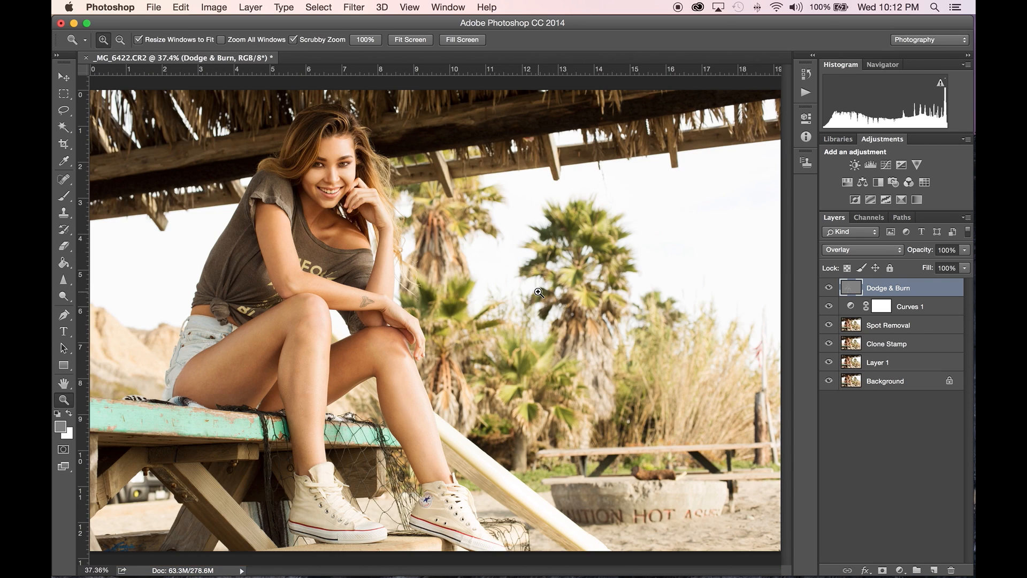
left_click(828, 289)
left_click(829, 289)
left_click(829, 288)
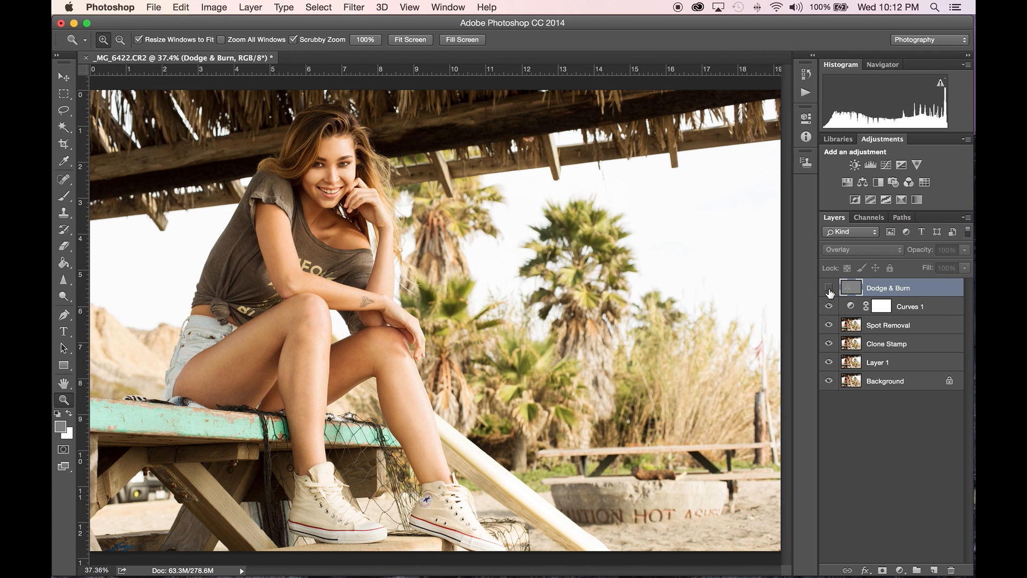
left_click(828, 289)
left_click(828, 288)
left_click(828, 289)
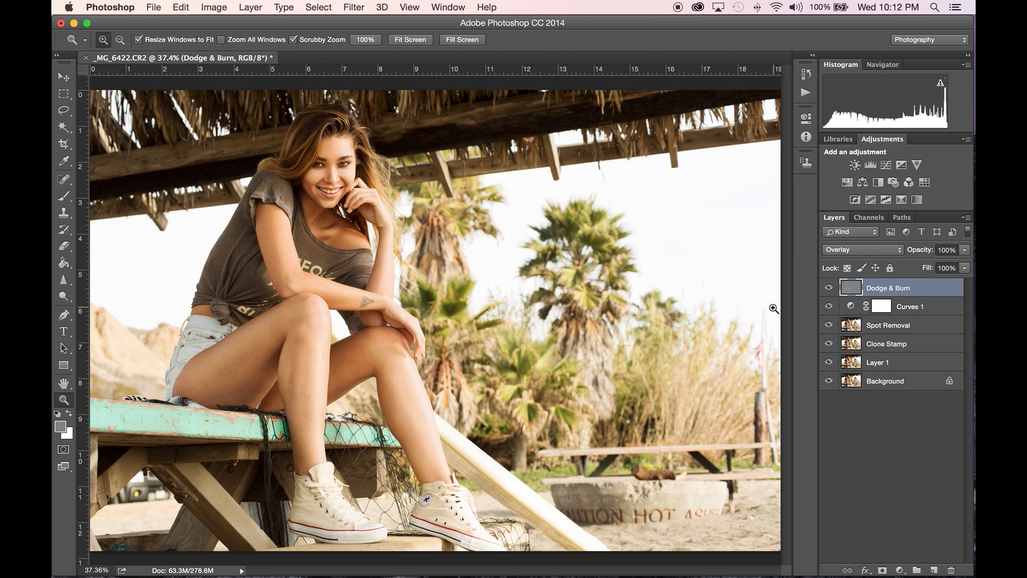
Switch to the Burn tool with the Midtones range and reduce its brush to 70 px
key("o")
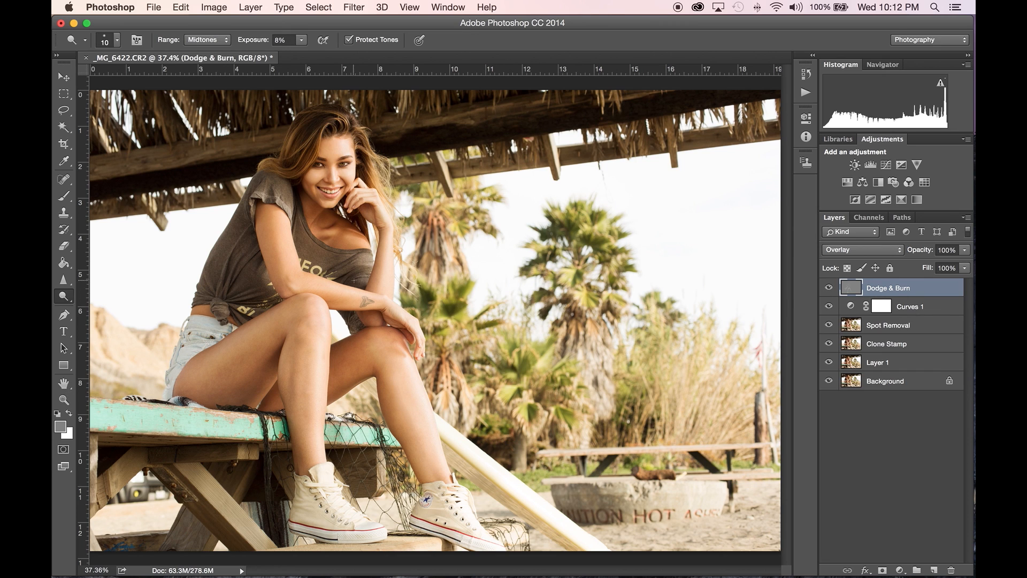
left_click(74, 297)
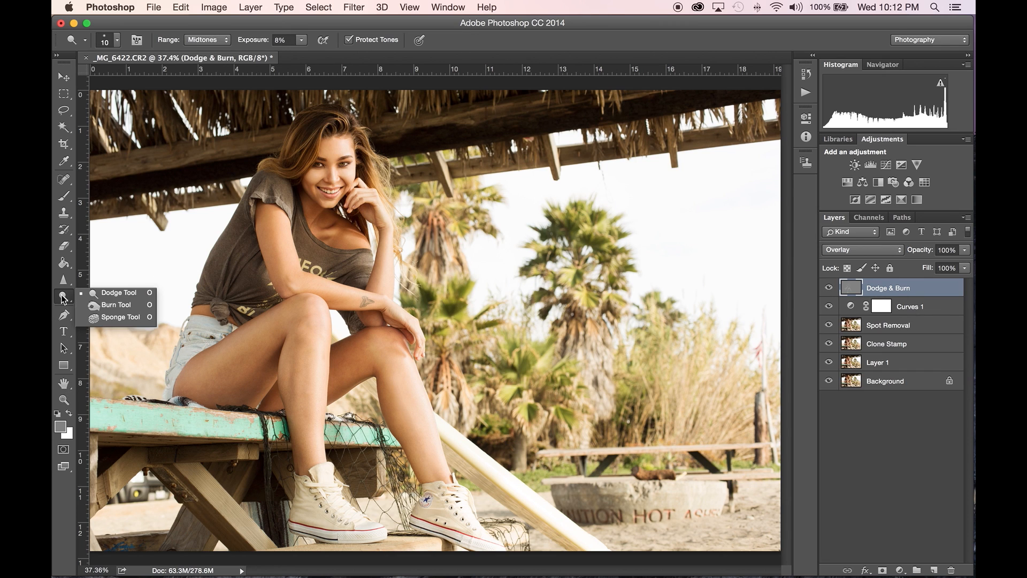
left_click(119, 309)
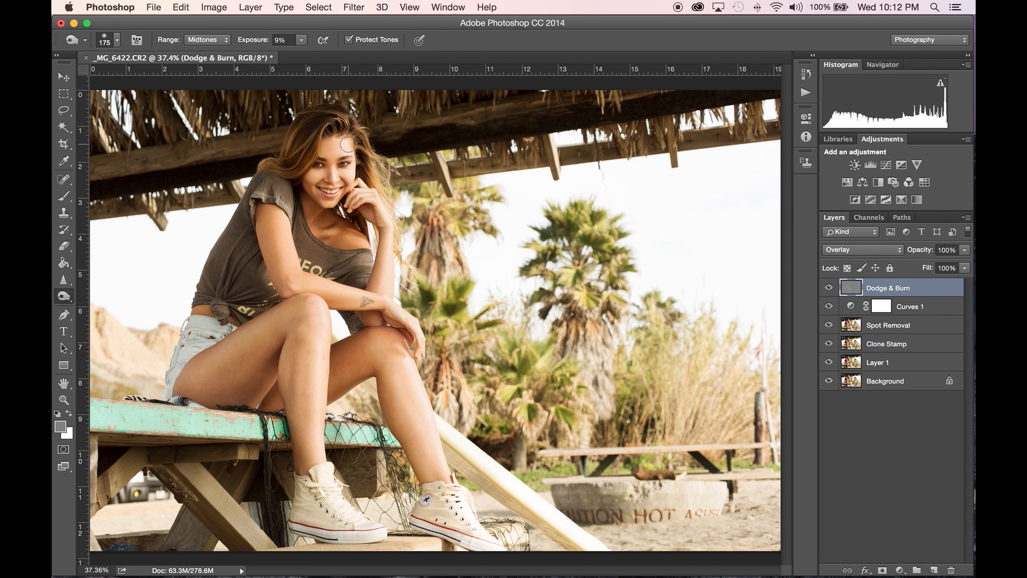
left_click(227, 43)
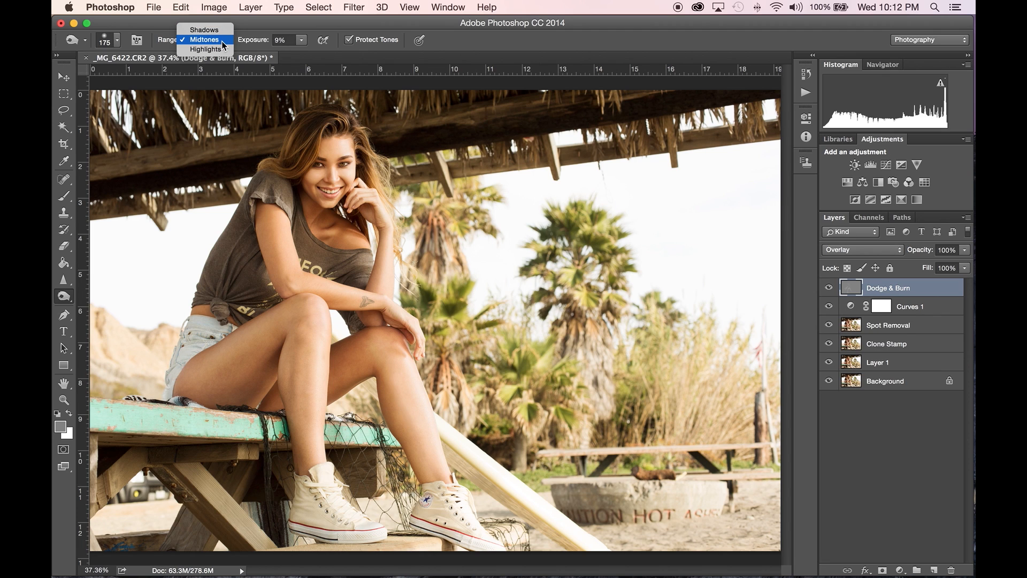
left_click(222, 44)
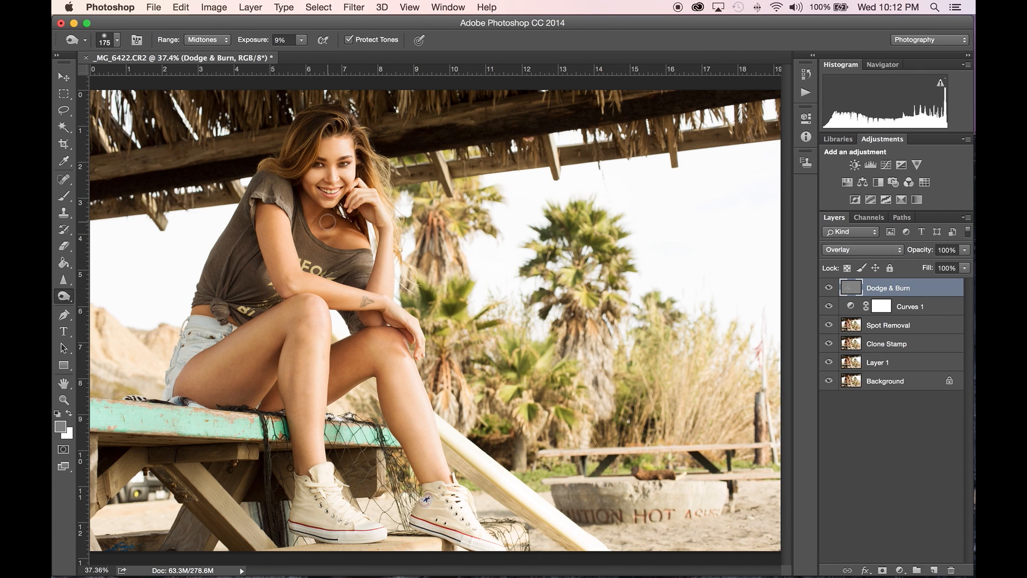
key("bracketleft")
key("bracketleft")
key("bracketleft")
key("bracketleft")
Toggle the Dodge & Burn layer's visibility repeatedly to compare the image with and without the shaping
left_click(830, 289)
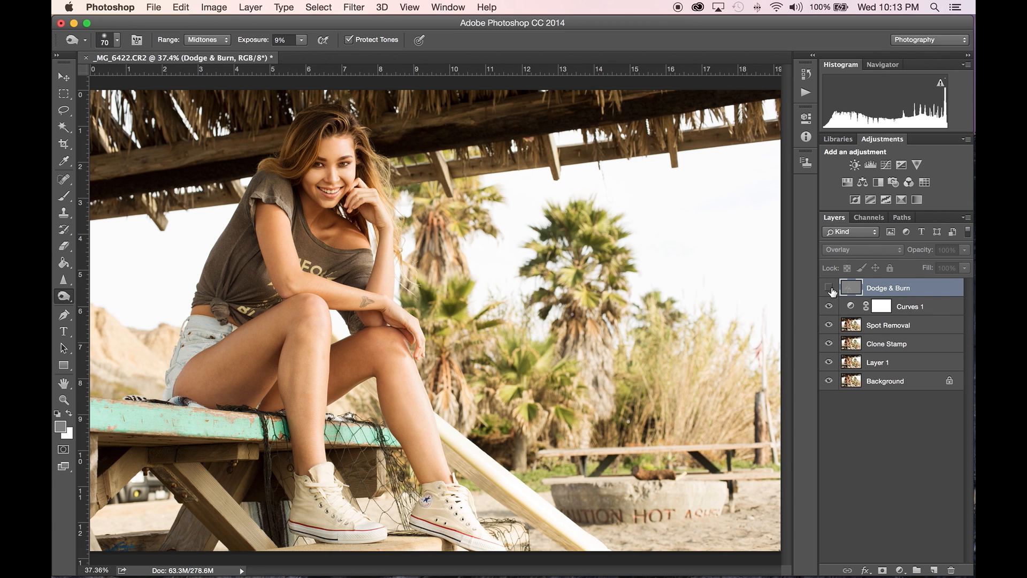
left_click(829, 289)
left_click(829, 289)
left_click(830, 289)
left_click(829, 289)
left_click(829, 289)
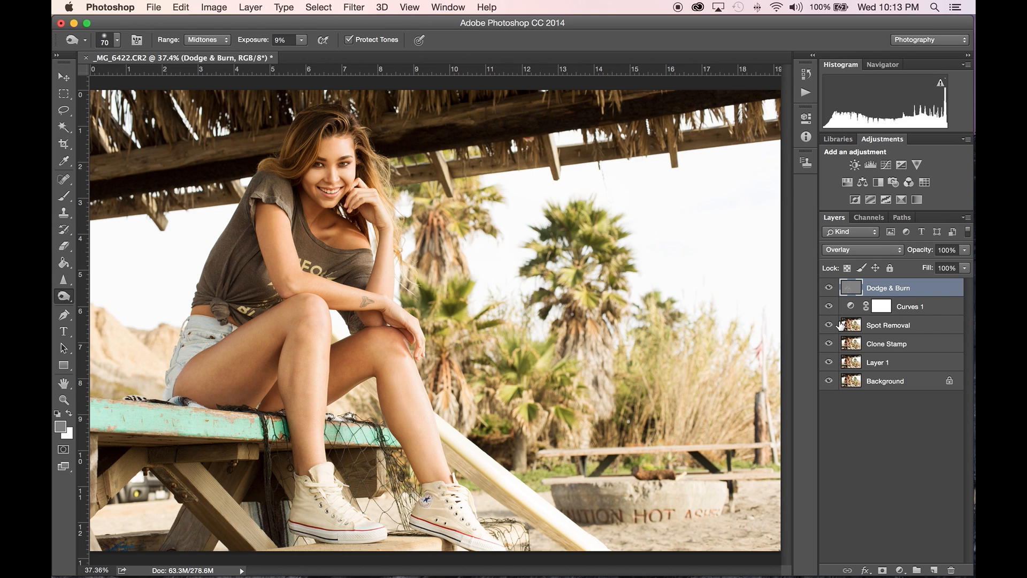
Compare the full retouch with the original by showing only the Background layer and restoring all layers, twice
left_click(829, 382, "alt")
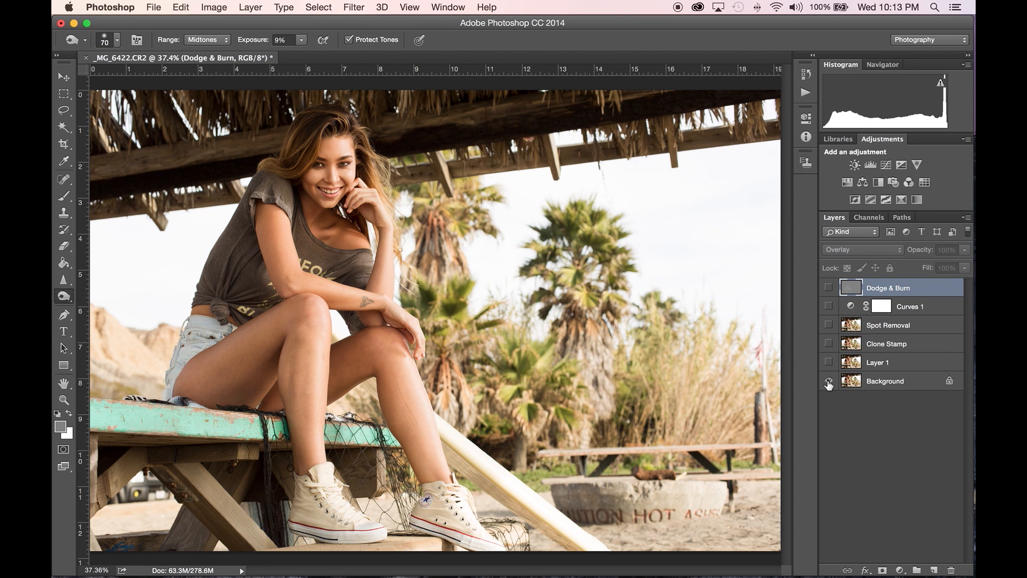
left_click(829, 381, "alt")
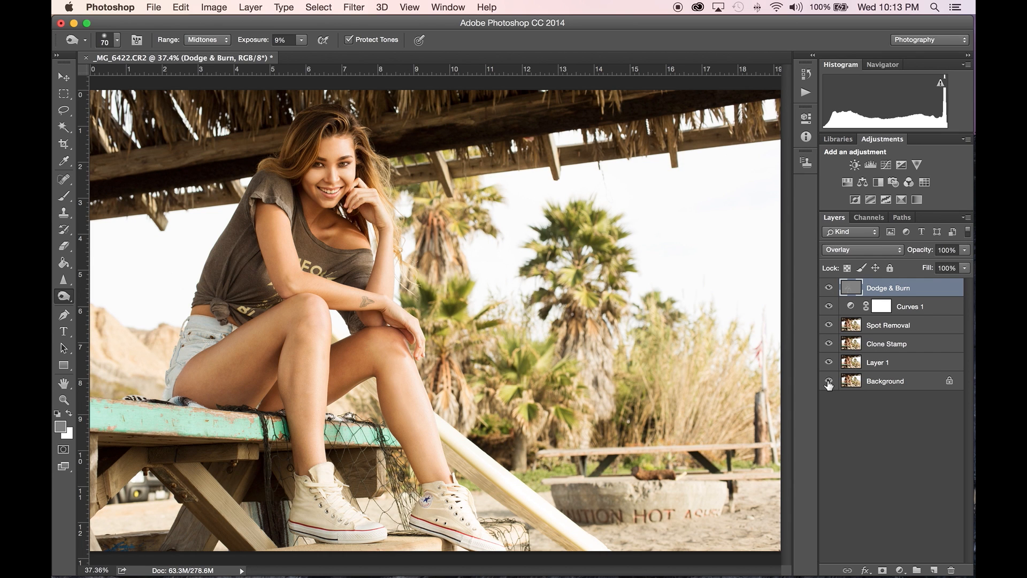
left_click(828, 381, "alt")
left_click(828, 381, "alt")
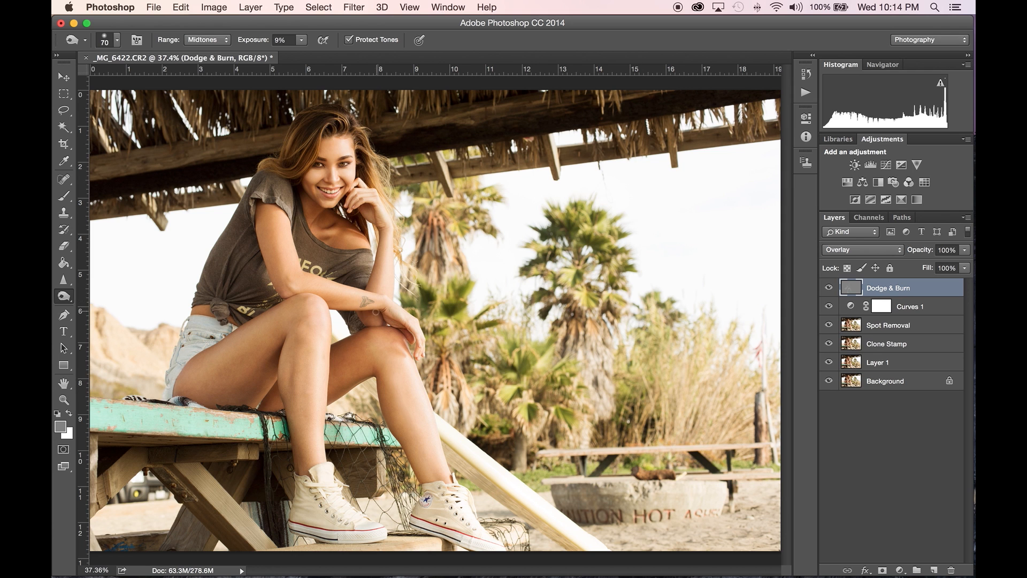
Reduce the Burn brush to 15 px and darken the tattoo on the forearm close up
key("z")
left_click_drag(371, 297, 441, 294)
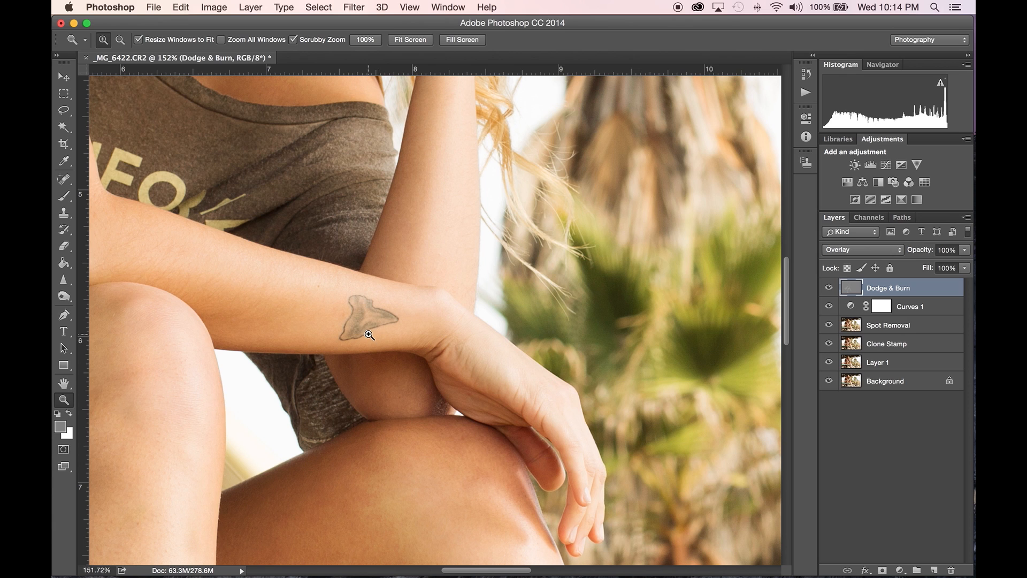
key("o")
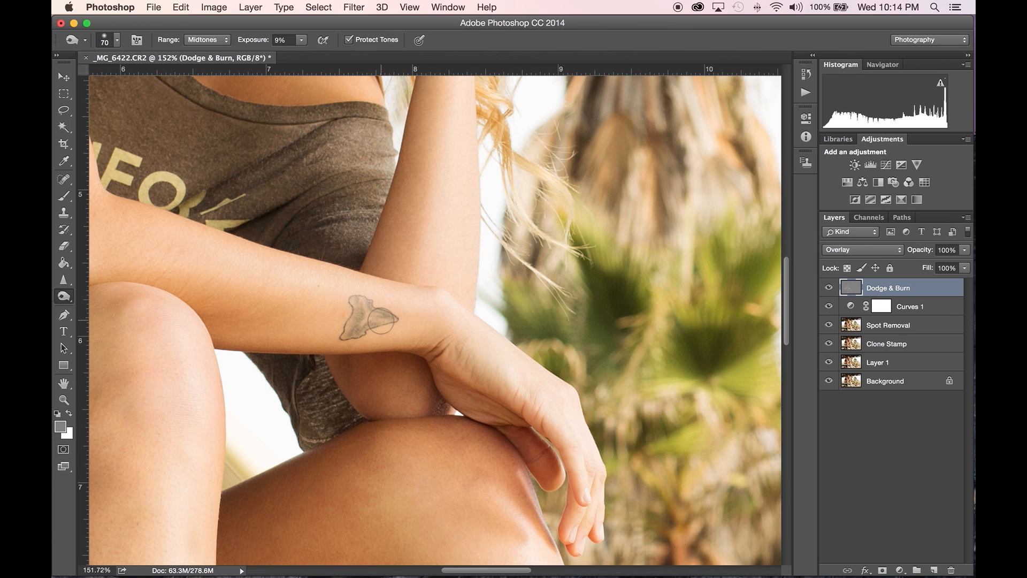
key("bracketleft")
key("bracketleft")
key("bracketleft")
key("bracketleft")
key("bracketleft")
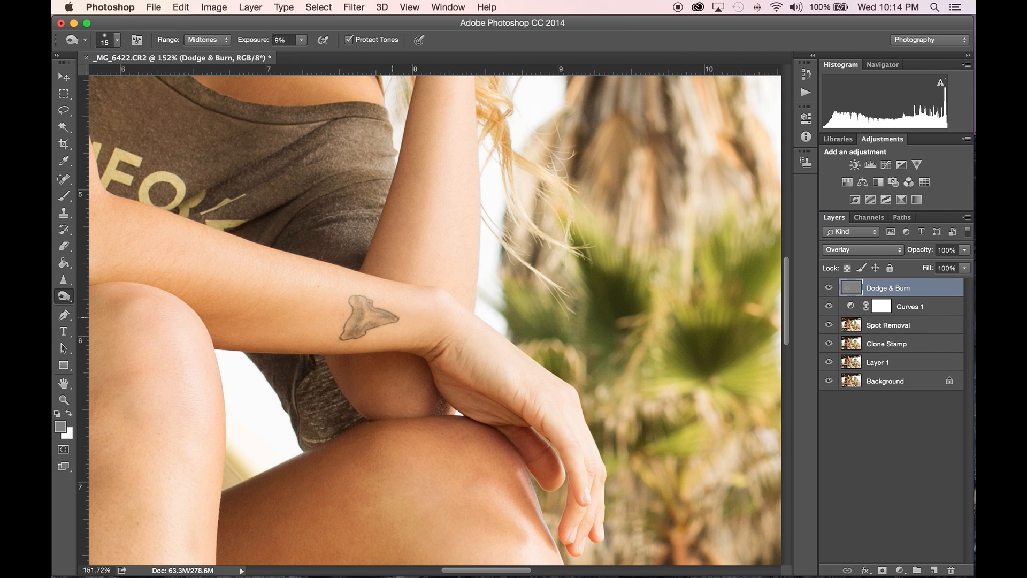
Fit the whole image on screen and toggle the last burn stroke off and on to compare the tattoo
scroll(480, 355, "up", 1)
key("z")
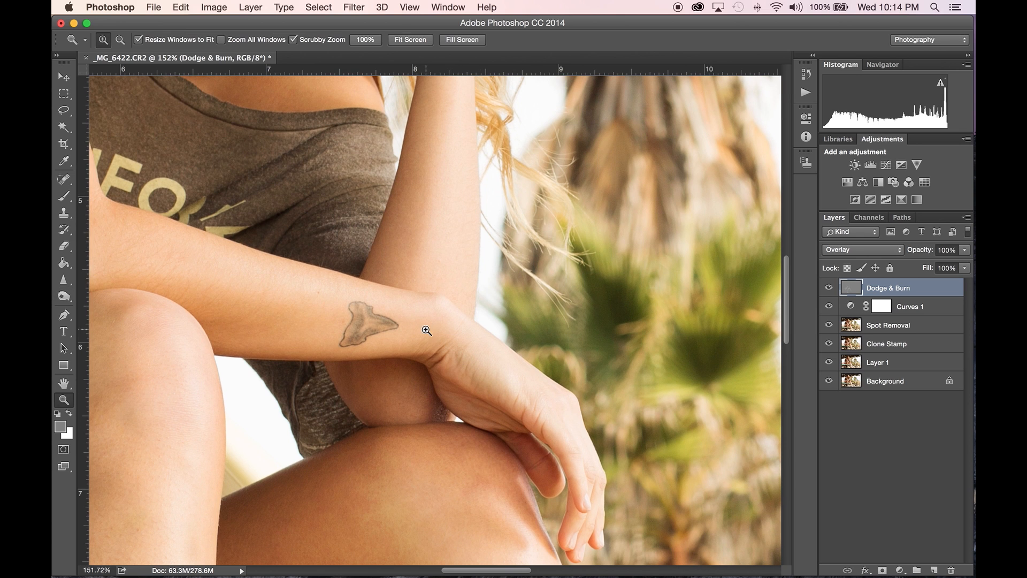
right_click(423, 330)
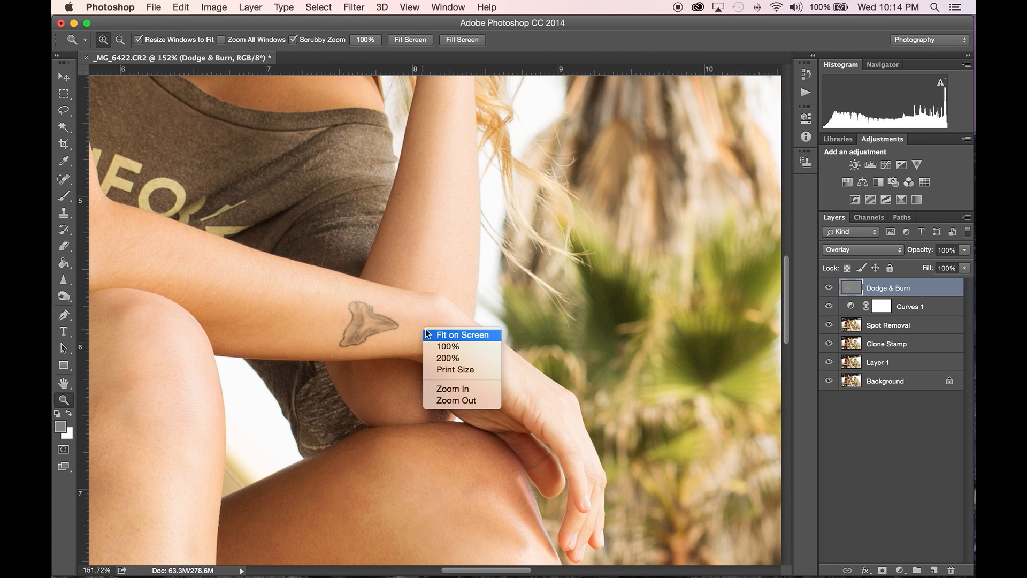
left_click(464, 334)
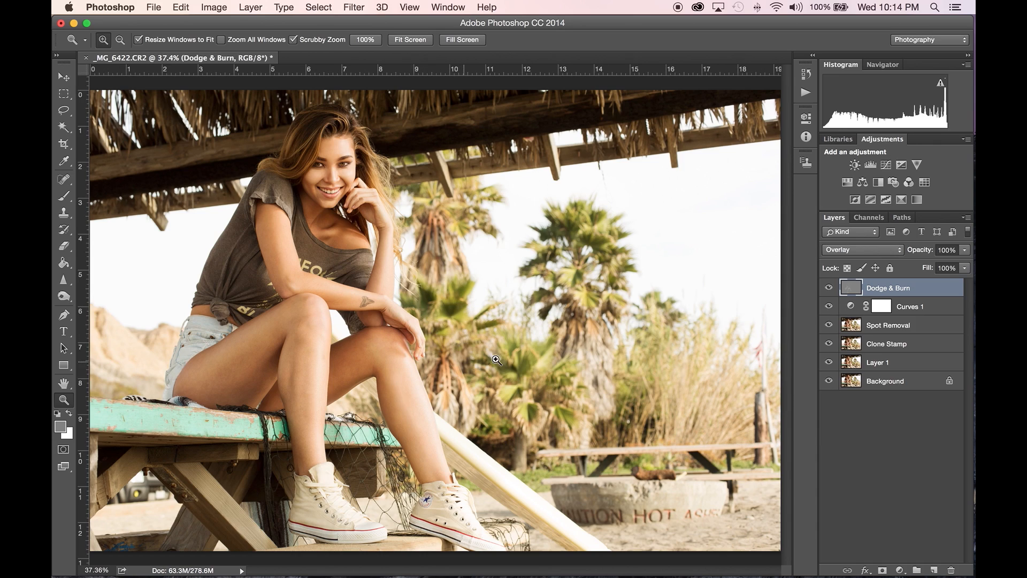
key("super+z")
key("super+z")
key("super+z")
key("super+z")
key("super+z")
key("super+z")
key("super+z")
On the Spot Removal layer, select the gap with the vehicle and sand under the table using the 150 px Quick Selection tool
left_click(933, 330)
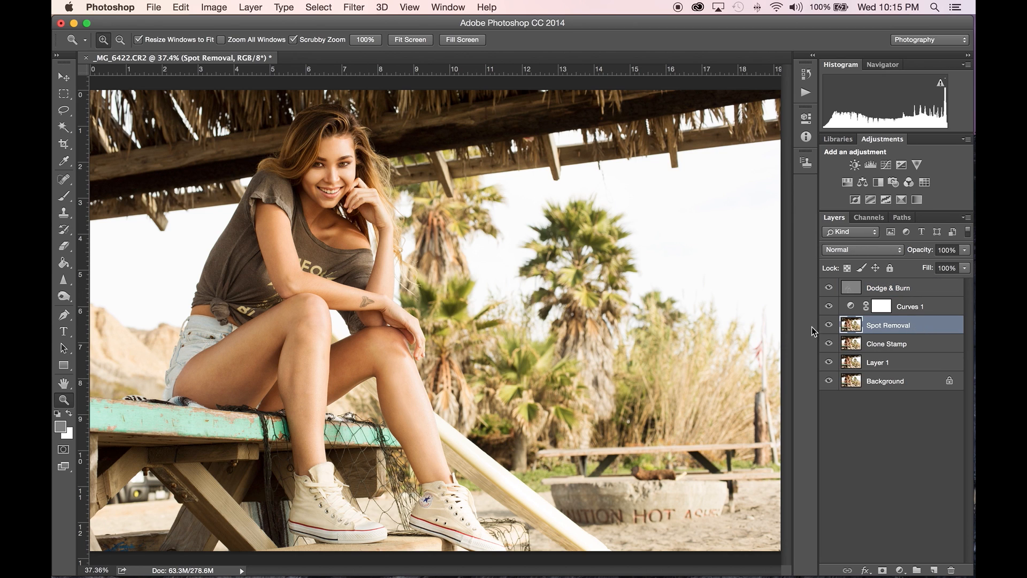
left_click(150, 490)
left_click_drag(152, 490, 324, 409)
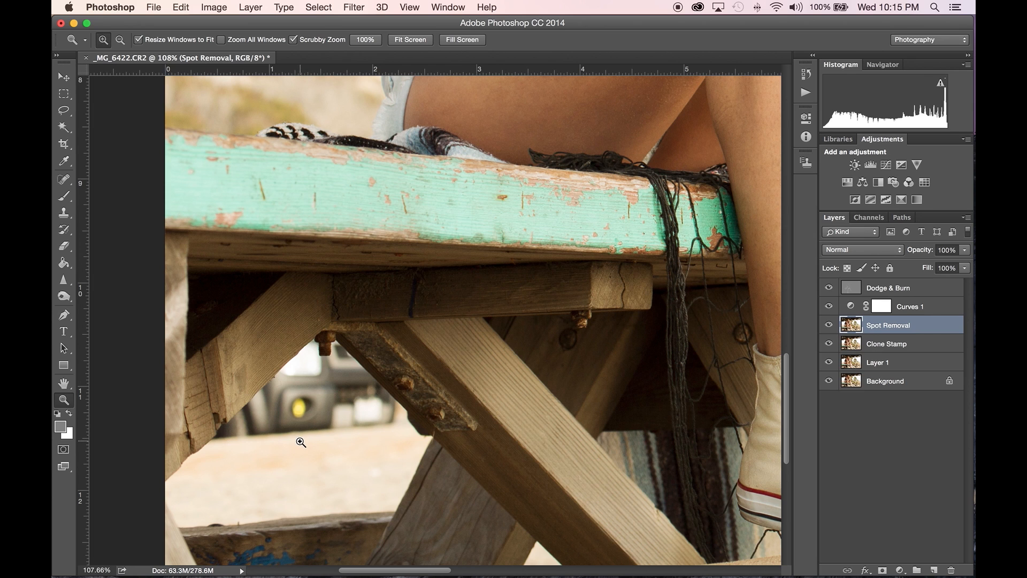
key("w")
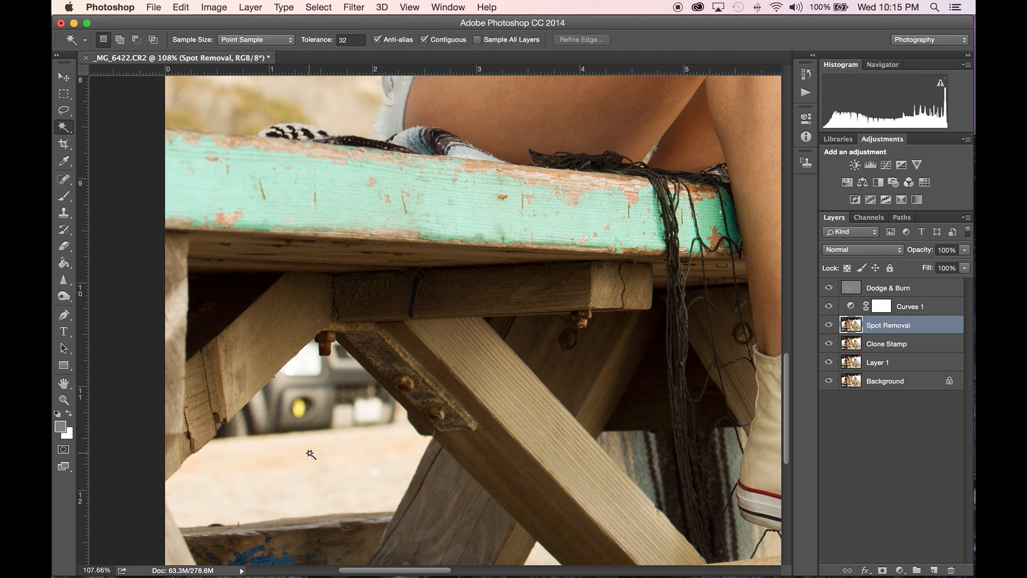
left_click(63, 128)
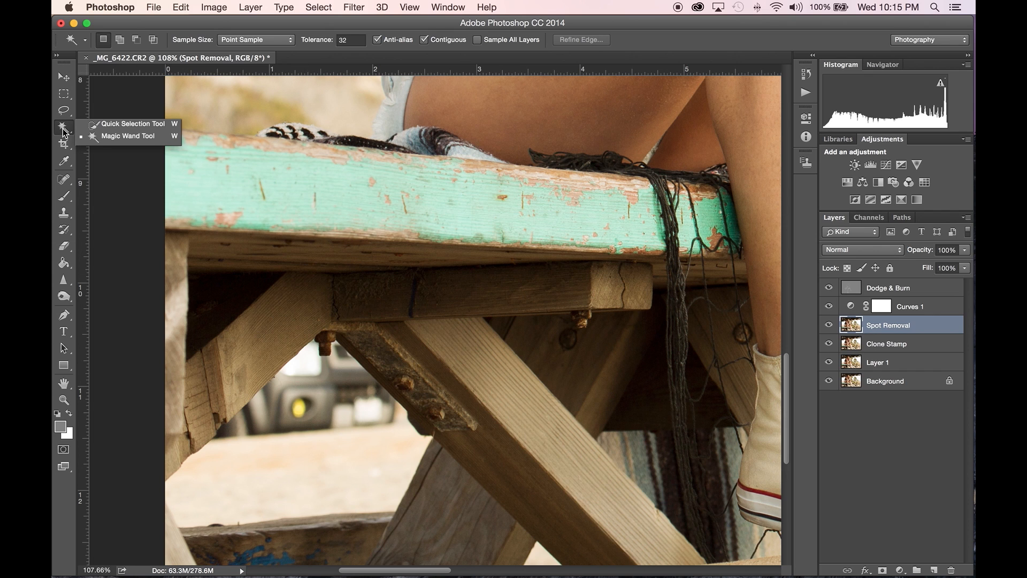
left_click(138, 123)
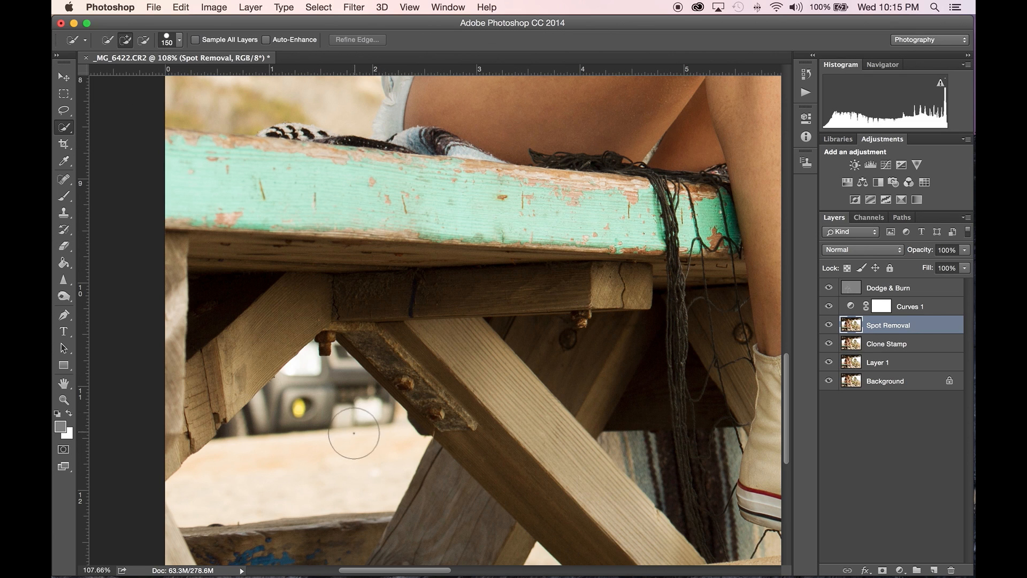
mouse_move(343, 440)
left_mouse_down()
mouse_move(305, 458)
mouse_move(321, 433)
left_mouse_up()
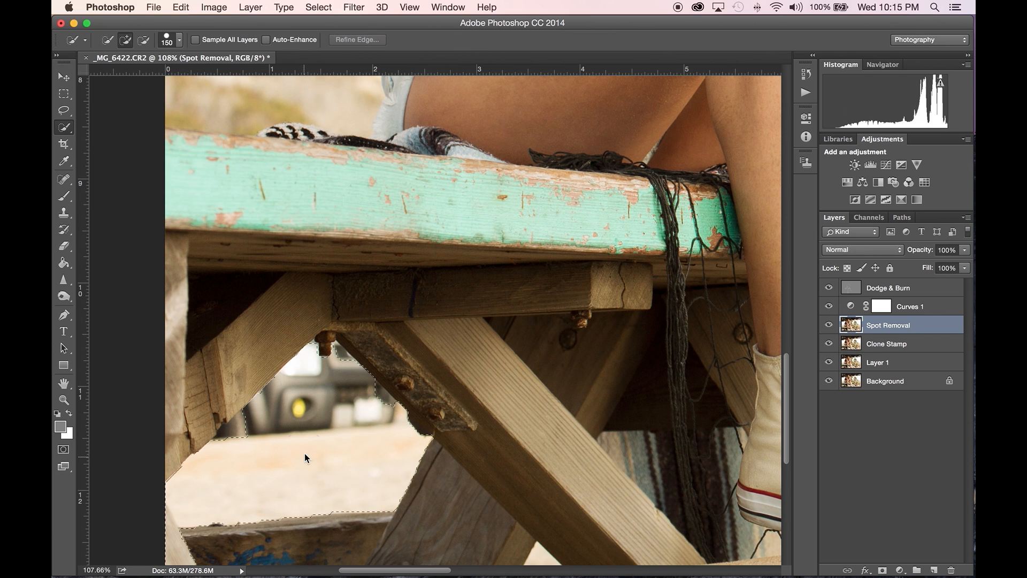
Reduce the Quick Selection brush to 20 px and extend the selection over the missed vehicle areas along the wooden beams
key("bracketleft")
key("bracketleft")
key("bracketleft")
key("bracketleft")
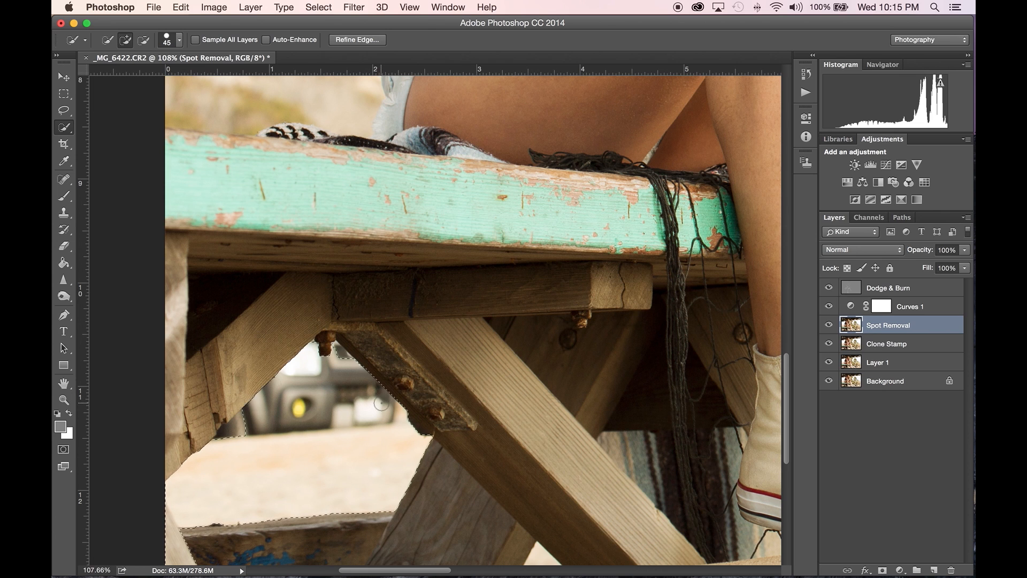
key("bracketleft")
key("bracketleft")
key("bracketleft")
key("bracketleft")
key("bracketleft")
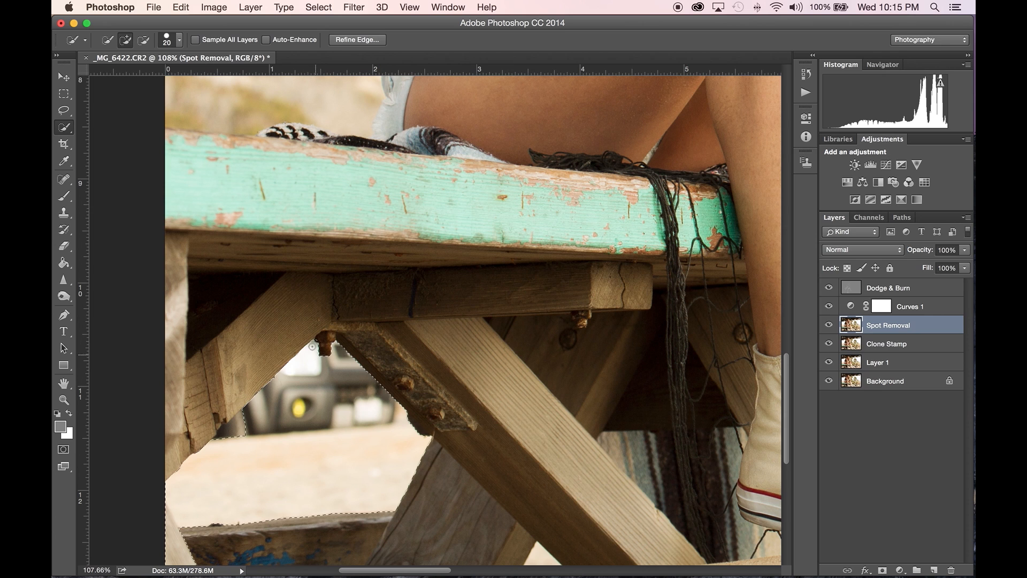
left_click(219, 435)
left_click_drag(296, 318, 263, 345)
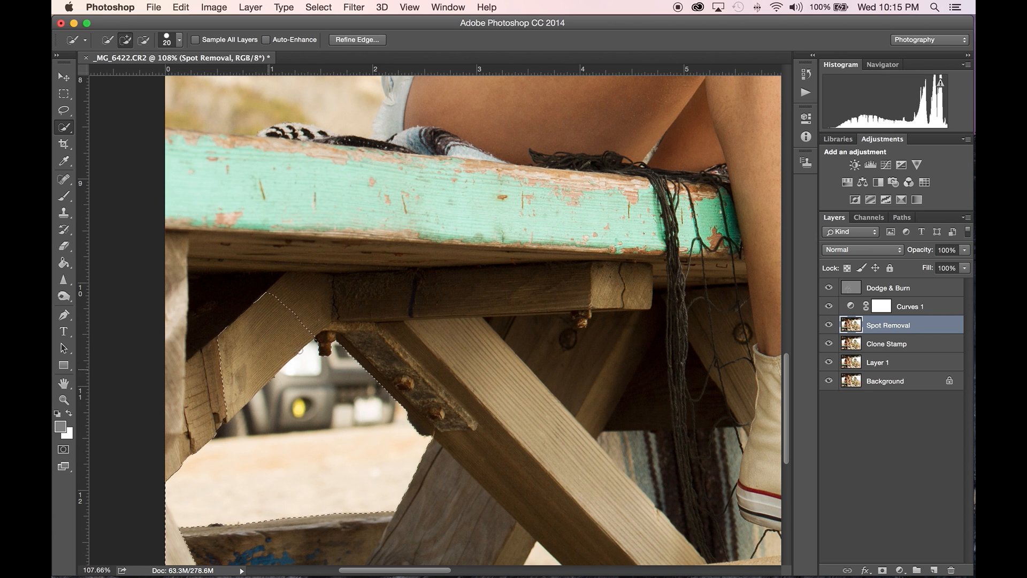
Subtract the diagonal wooden beam and the spill at the image's edge from the selection
key("alt")
mouse_move(302, 315)
left_mouse_down()
mouse_move(214, 393)
mouse_move(286, 304)
mouse_move(254, 322)
left_mouse_up()
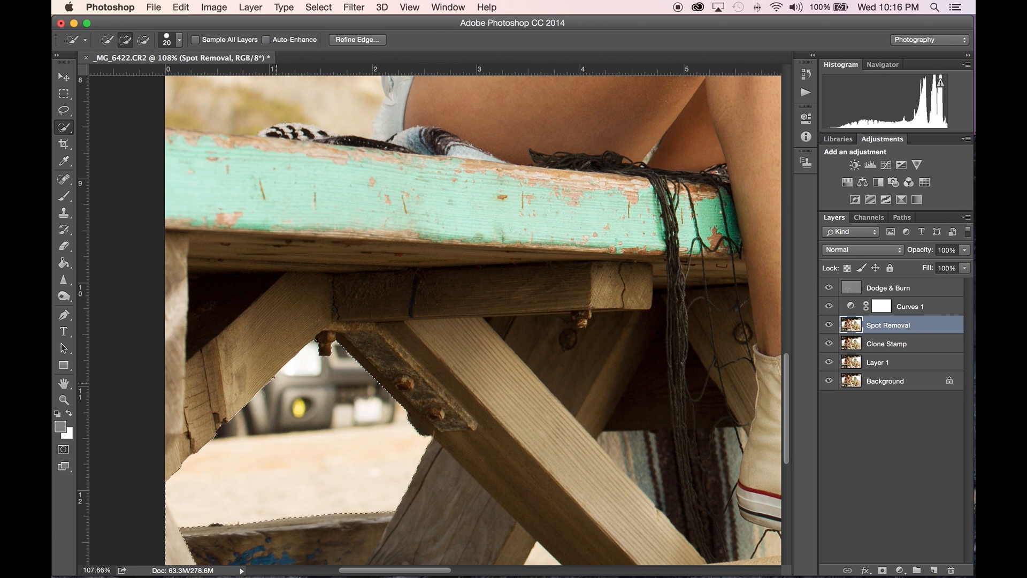
key("alt")
scroll(219, 506, "down", 3)
key("alt")
left_click_drag(172, 451, 177, 479)
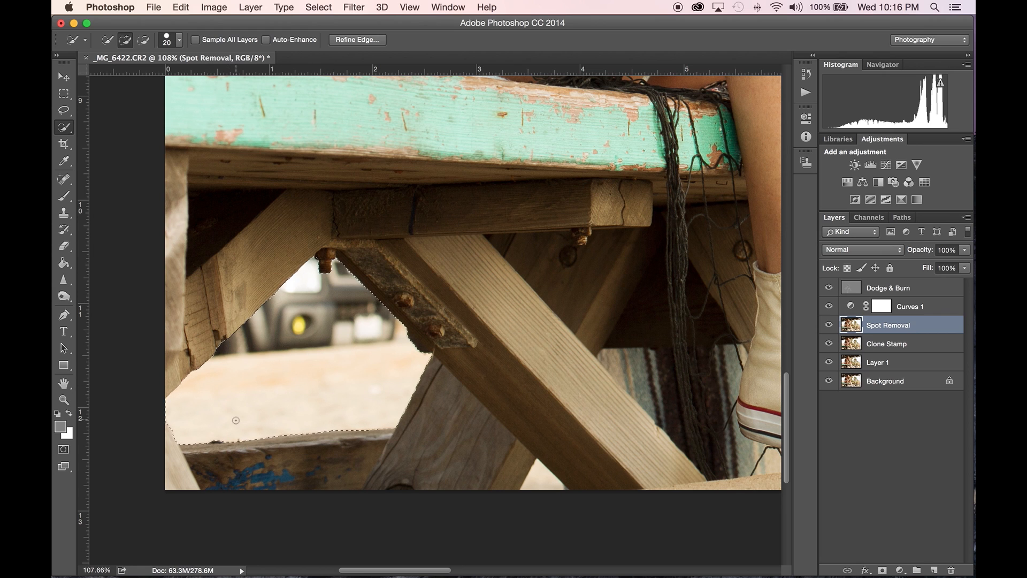
Refine the selection's edge with a Smart Radius of 4.6 px and Smooth set to 14
left_click(369, 39)
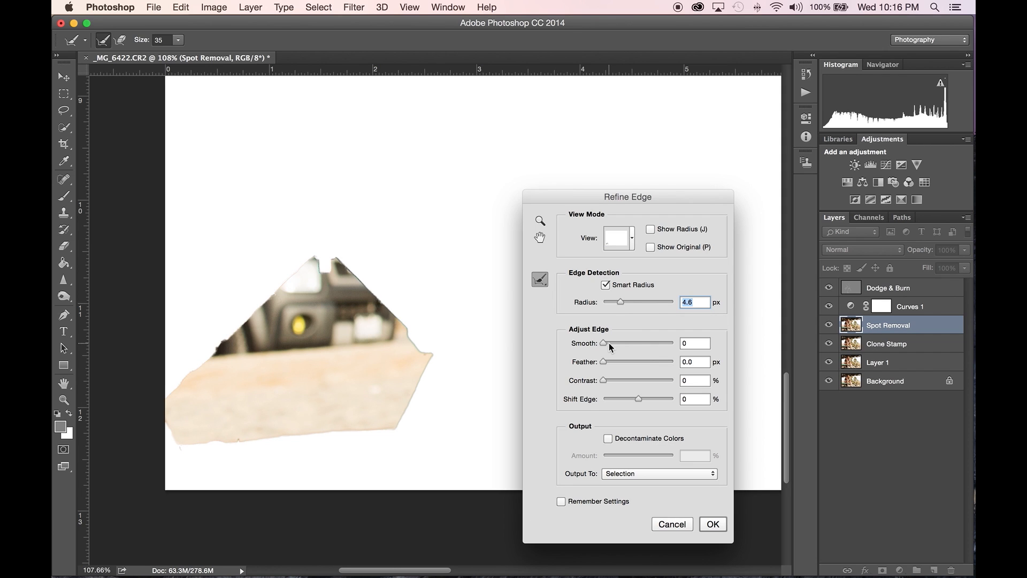
left_click_drag(612, 344, 614, 345)
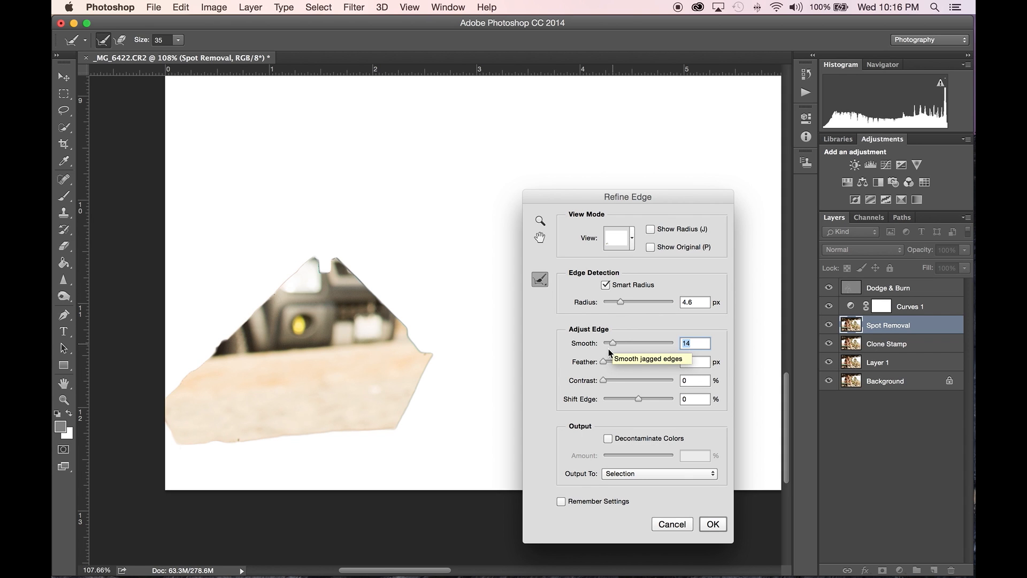
left_click(713, 525)
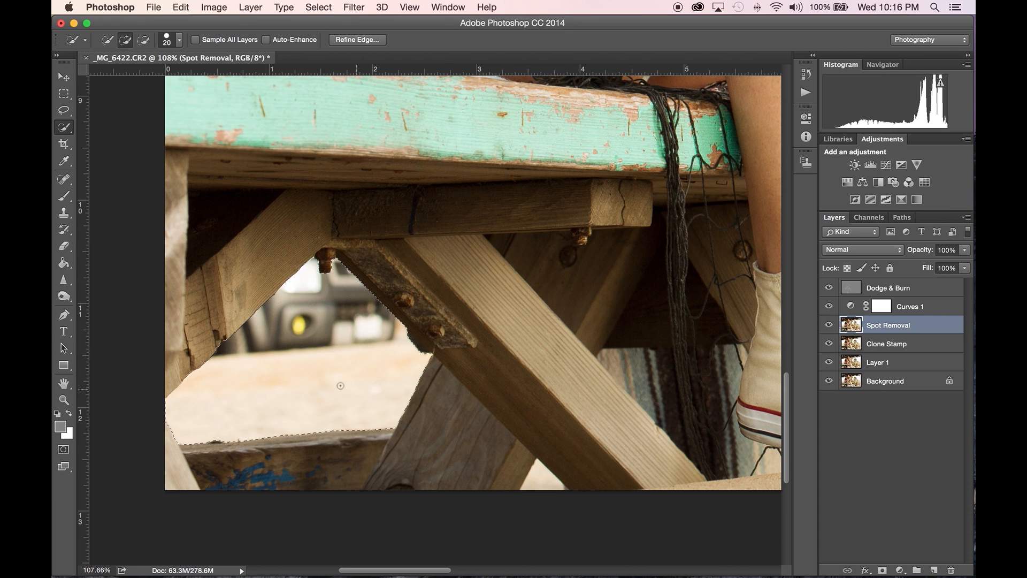
With a 125 px Clone Stamp at 55% opacity, clone sand over the vehicle's lower parts and tire inside the selection
key("s")
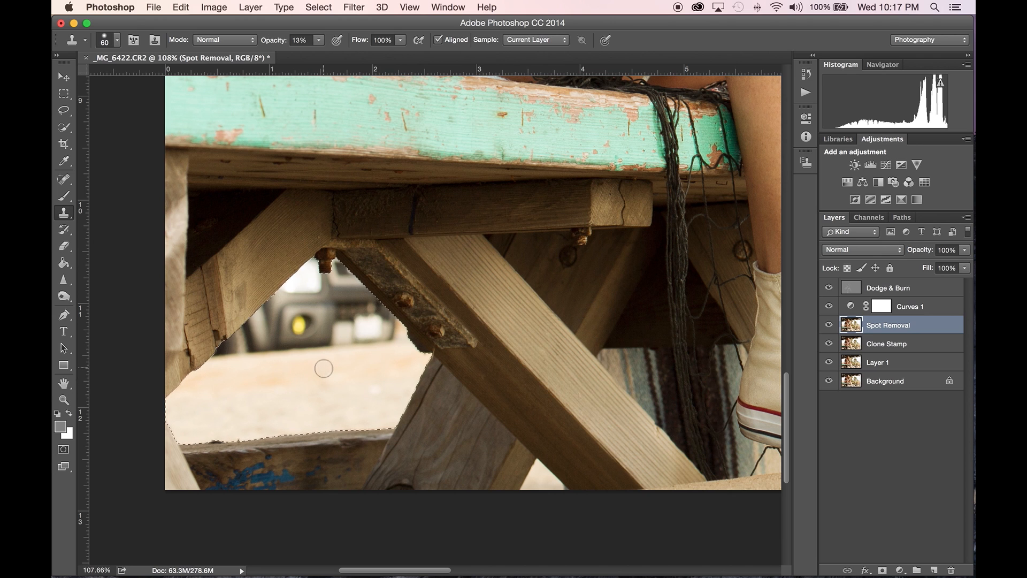
key("bracketright")
key("bracketright")
key("bracketright")
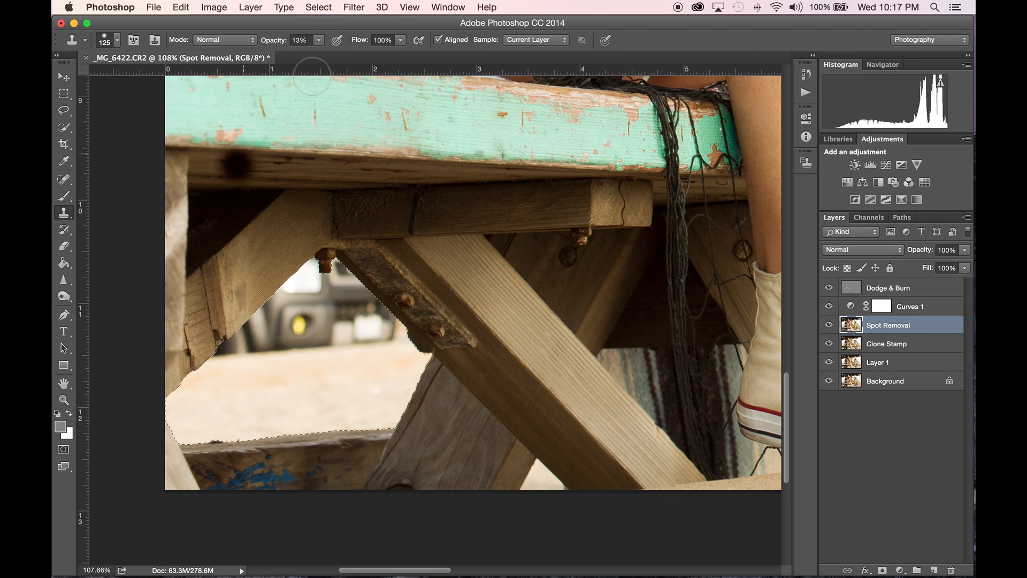
left_click(321, 40)
left_click_drag(345, 53, 353, 53)
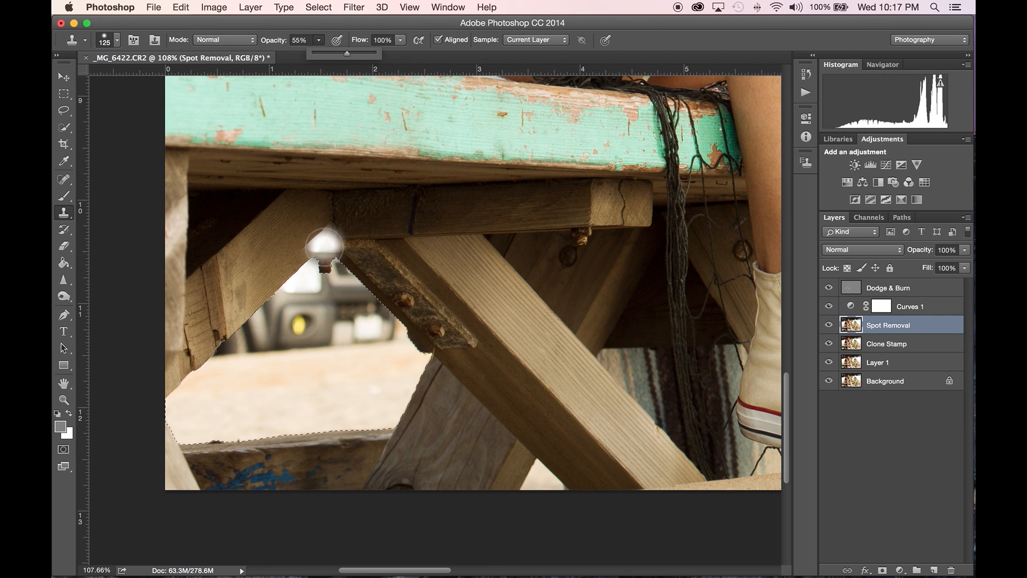
left_click(315, 374, "alt")
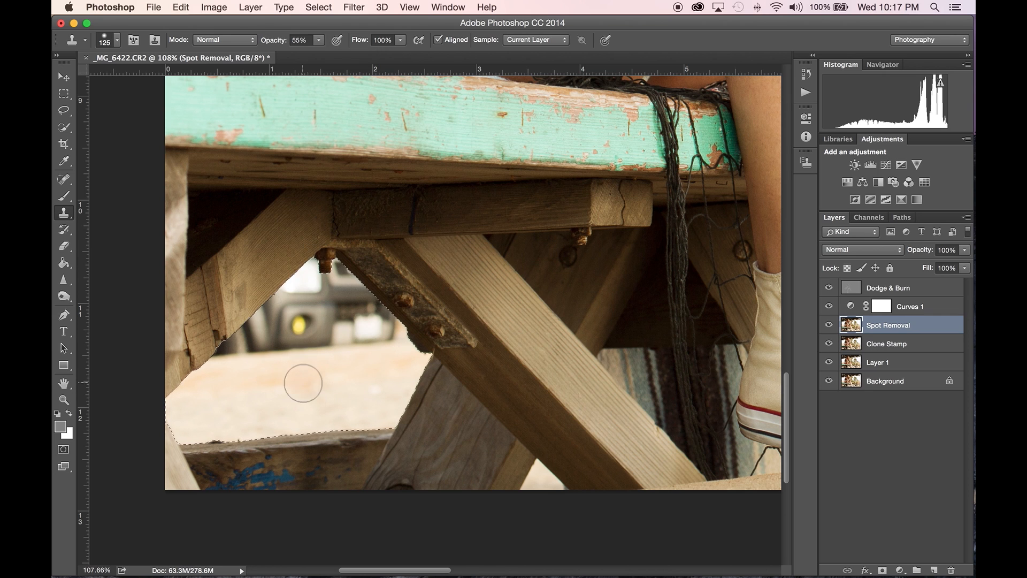
left_click(307, 400, "alt")
left_click_drag(325, 365, 323, 364)
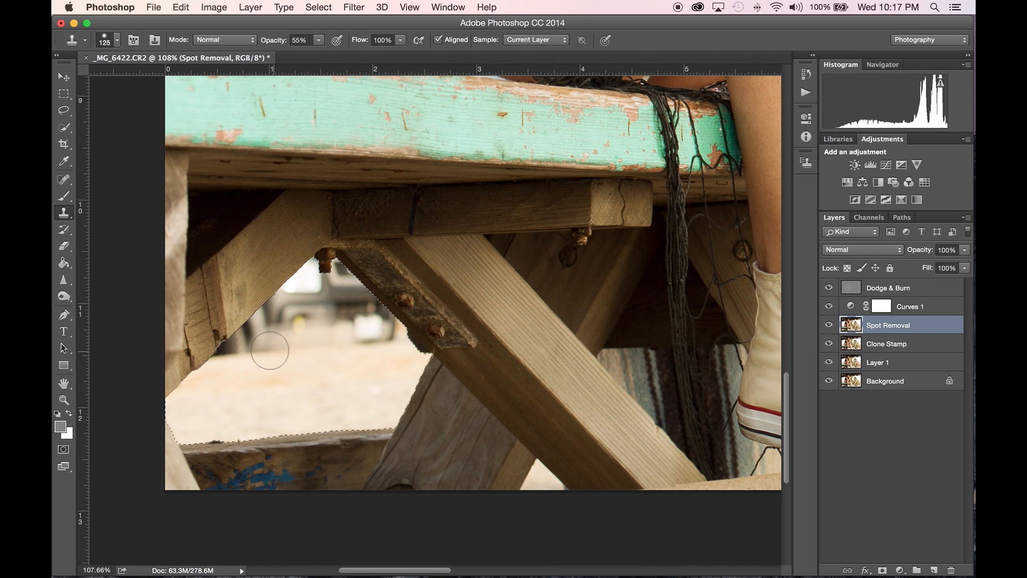
left_click_drag(278, 332, 254, 360)
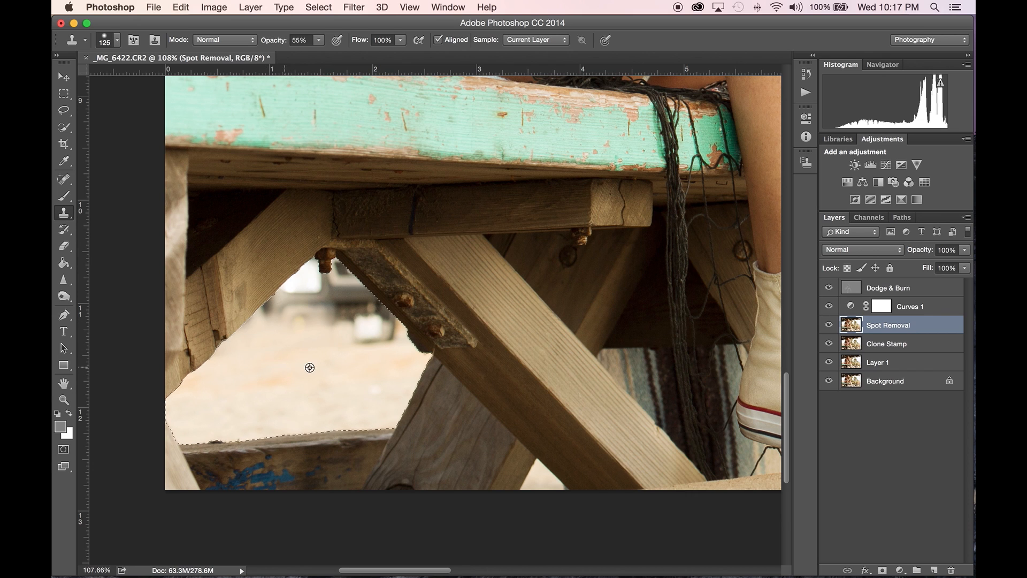
Resample the sand and clone over the vehicle's middle section and the pale object beside the bolted beam
left_click(326, 388, "alt")
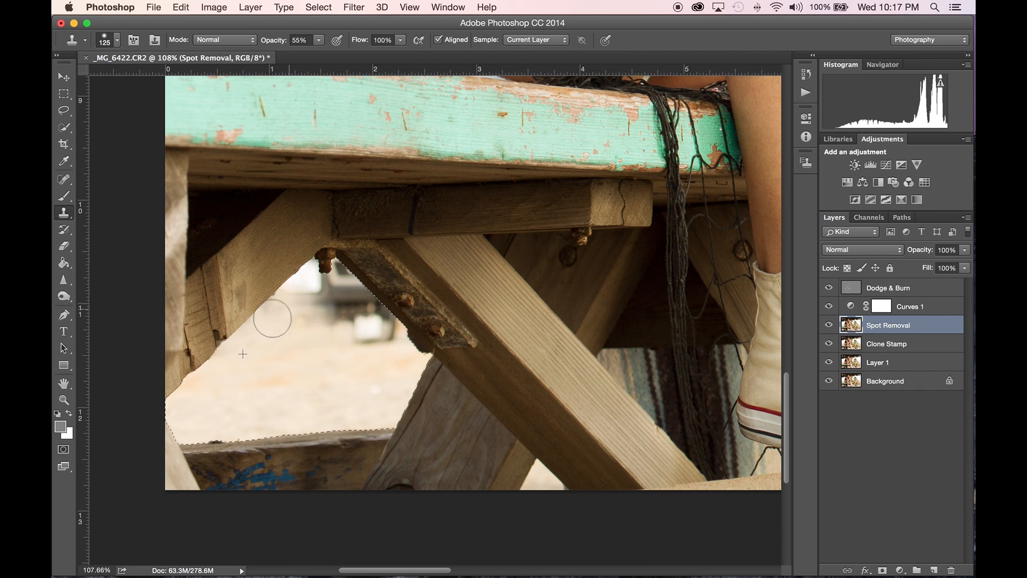
left_click(328, 376, "alt")
left_click(339, 340, "alt")
left_click(332, 331)
left_click(328, 370, "alt")
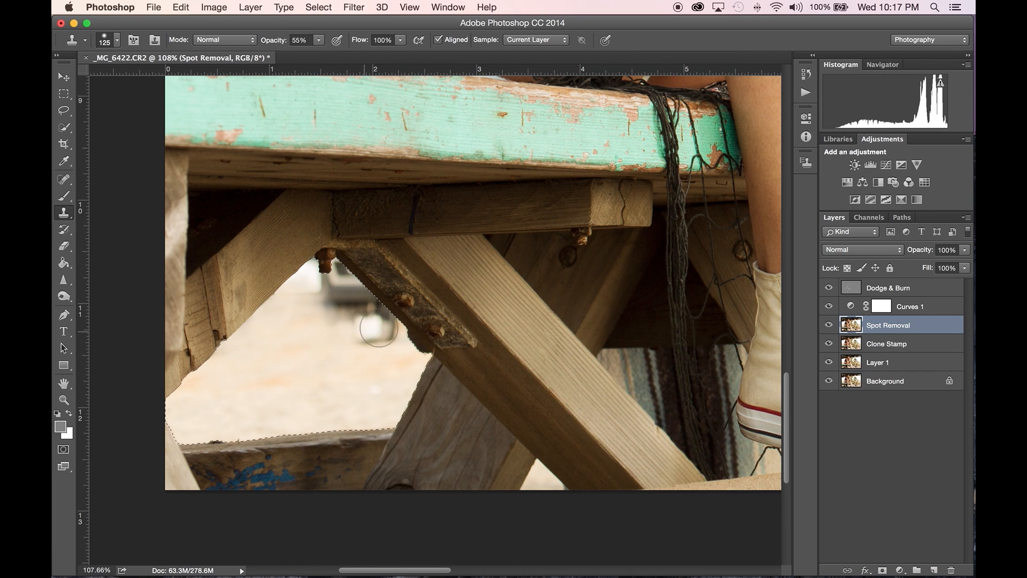
mouse_move(291, 380)
left_mouse_down()
mouse_move(365, 367)
mouse_move(364, 342)
mouse_move(363, 351)
left_mouse_up()
Clone sand over the remaining dark vehicle parts near the peak of the gap, beside the bolted beam
left_click(354, 376, "alt")
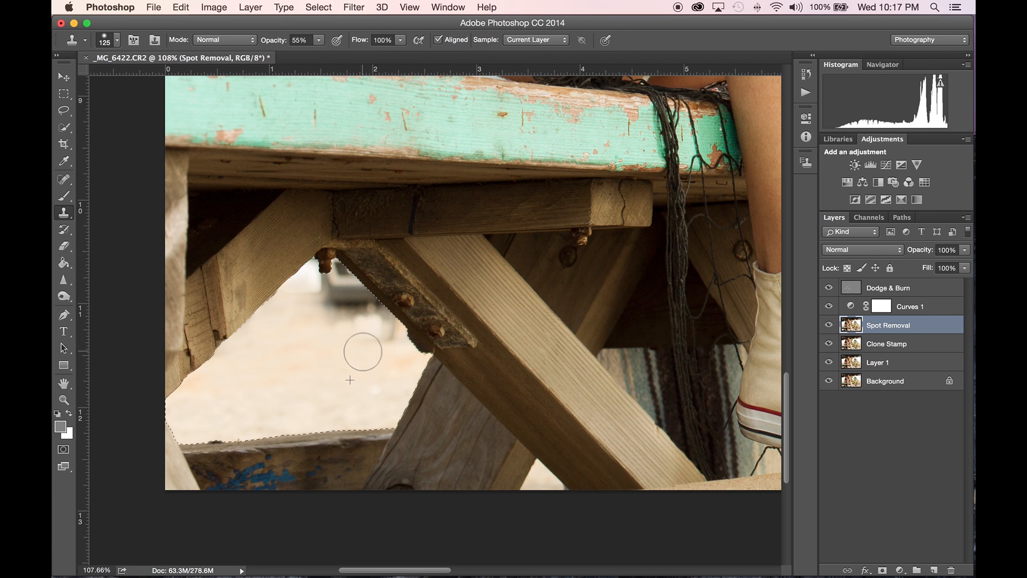
left_click(361, 391, "alt")
mouse_move(369, 346)
left_mouse_down()
mouse_move(399, 331)
mouse_move(378, 341)
mouse_move(386, 318)
mouse_move(329, 312)
mouse_move(390, 299)
mouse_move(325, 322)
mouse_move(385, 299)
mouse_move(297, 317)
mouse_move(363, 264)
mouse_move(333, 280)
left_mouse_up()
mouse_move(299, 296)
left_mouse_down()
mouse_move(344, 340)
mouse_move(337, 293)
left_mouse_up()
Clone clean sand over the dark smudge in the sand and the last vehicle traces under the hanging bolt
left_click(342, 342, "alt")
left_click(323, 386, "alt")
left_click_drag(297, 351, 275, 380)
left_click(326, 367, "alt")
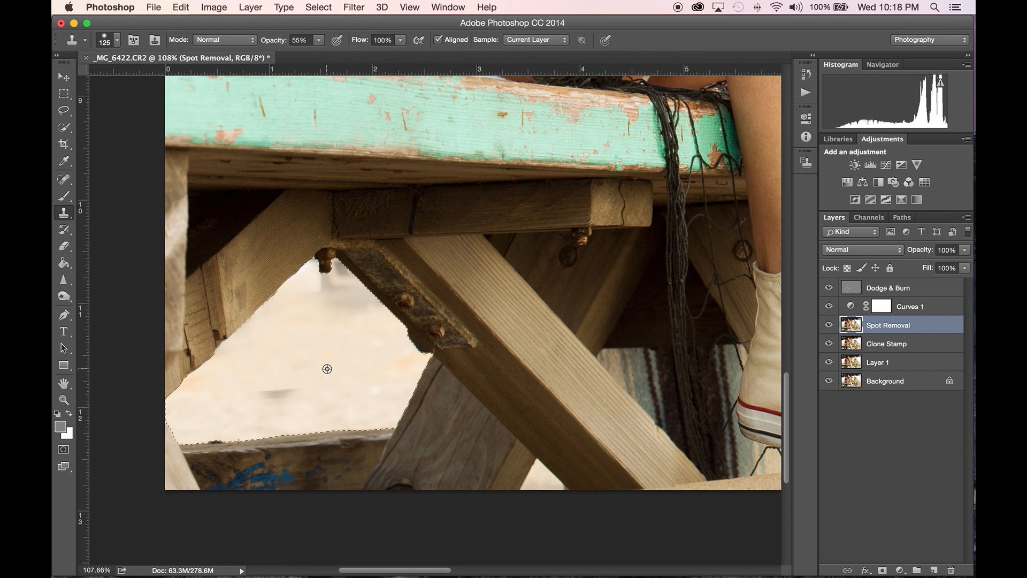
left_click_drag(280, 383, 282, 395)
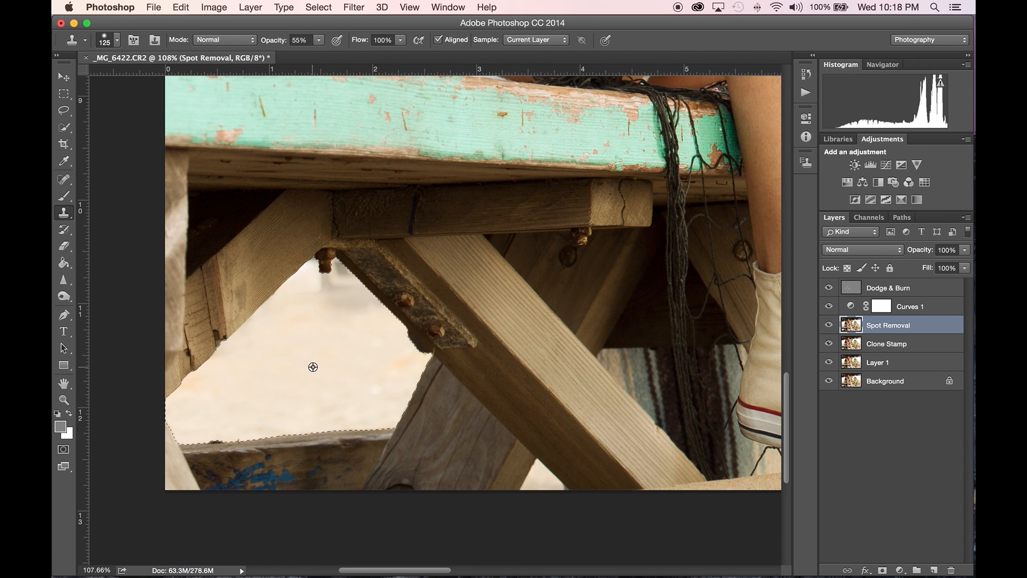
mouse_move(342, 312)
left_mouse_down()
mouse_move(341, 297)
mouse_move(313, 299)
mouse_move(302, 278)
mouse_move(332, 297)
left_mouse_up()
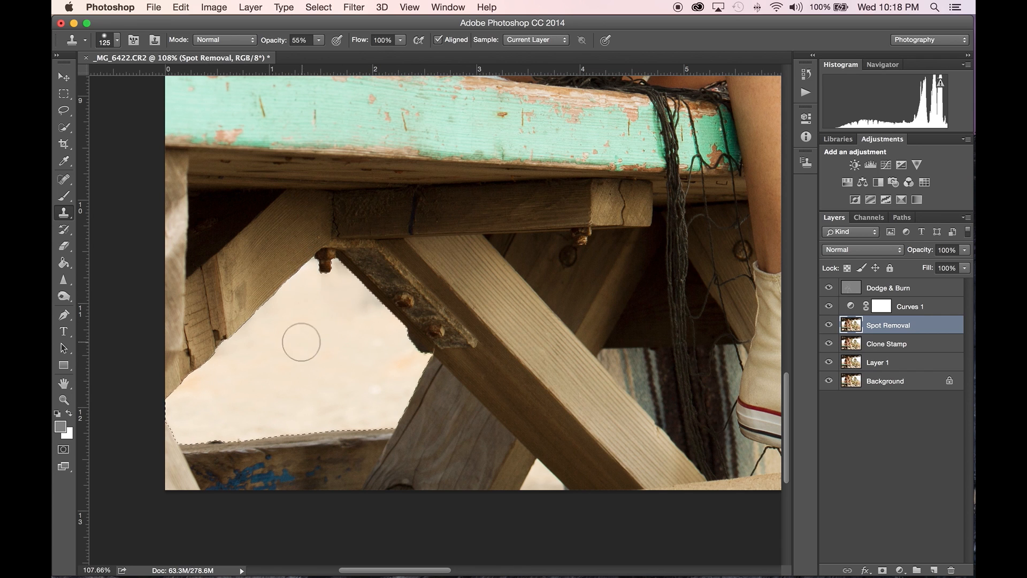
Even out the cloned sand along both sides of the gap with fresh samples and drop the selection
left_click_drag(382, 345, 403, 362)
left_click(309, 360, "alt")
mouse_move(267, 325)
left_mouse_down()
mouse_move(230, 362)
mouse_move(242, 369)
mouse_move(193, 387)
mouse_move(222, 381)
left_mouse_up()
left_click(259, 399, "alt")
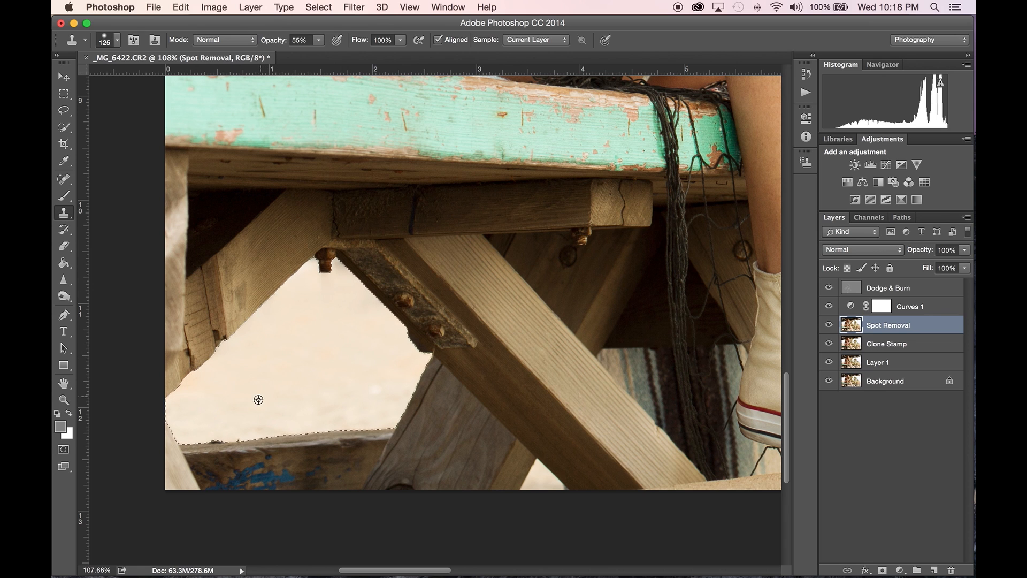
left_click(348, 376, "alt")
left_click(375, 390)
key("super+d")
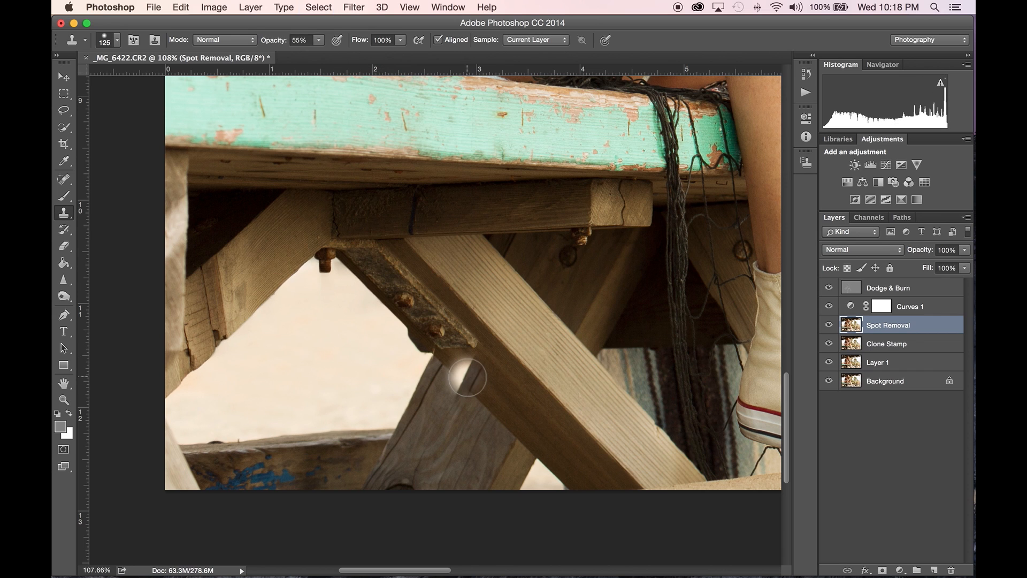
left_click(433, 364)
key("z")
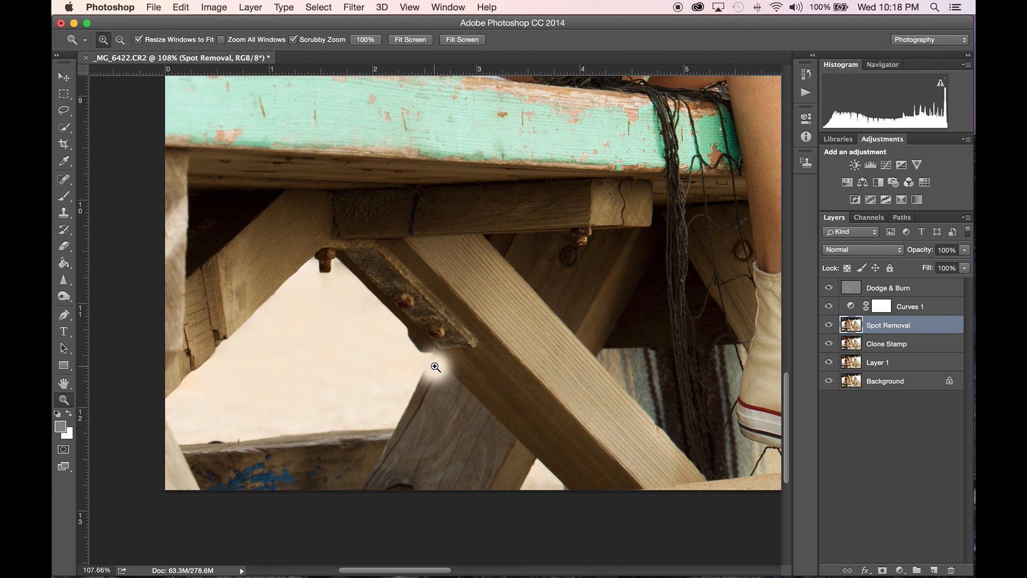
key("super+z")
Fit the whole image in view and compare it with and without the Spot Removal layer
right_click(529, 338)
left_click(546, 340)
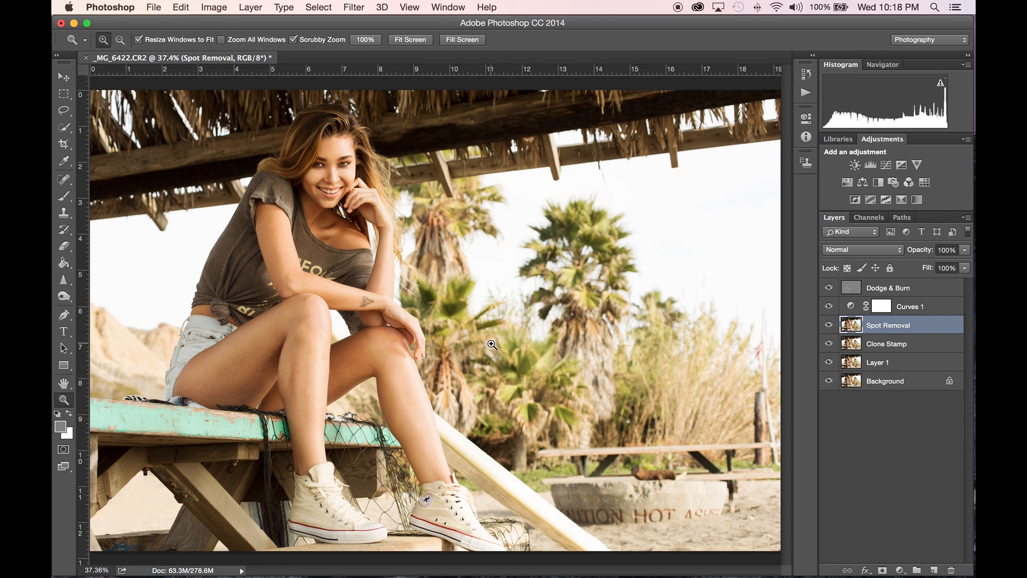
left_click(828, 326)
left_click(828, 326)
left_click(828, 326)
left_click(828, 325)
Add a Curves adjustment layer above all layers and anchor its RGB midpoint at input 128, output 128
left_click(882, 412)
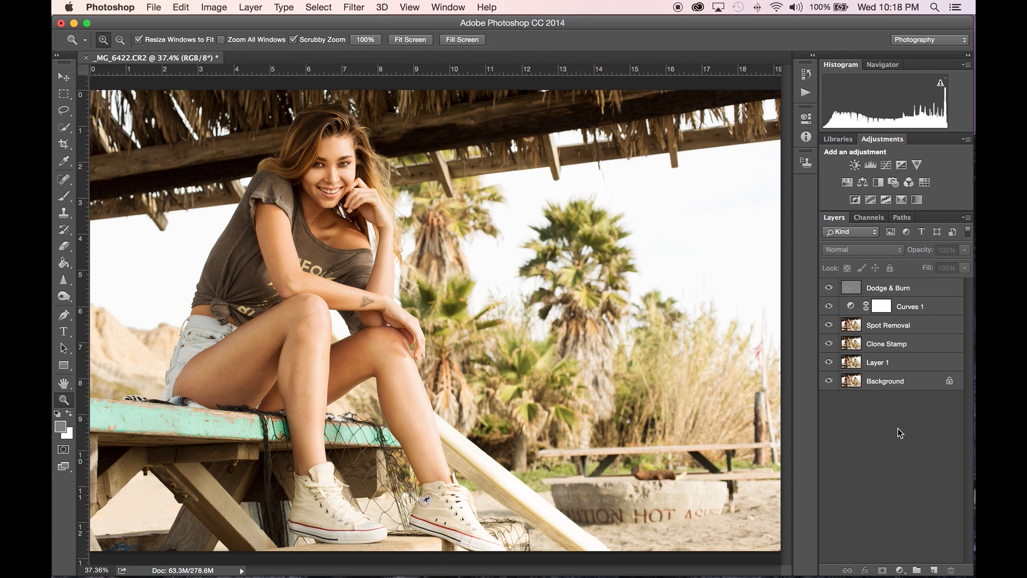
left_click(886, 165)
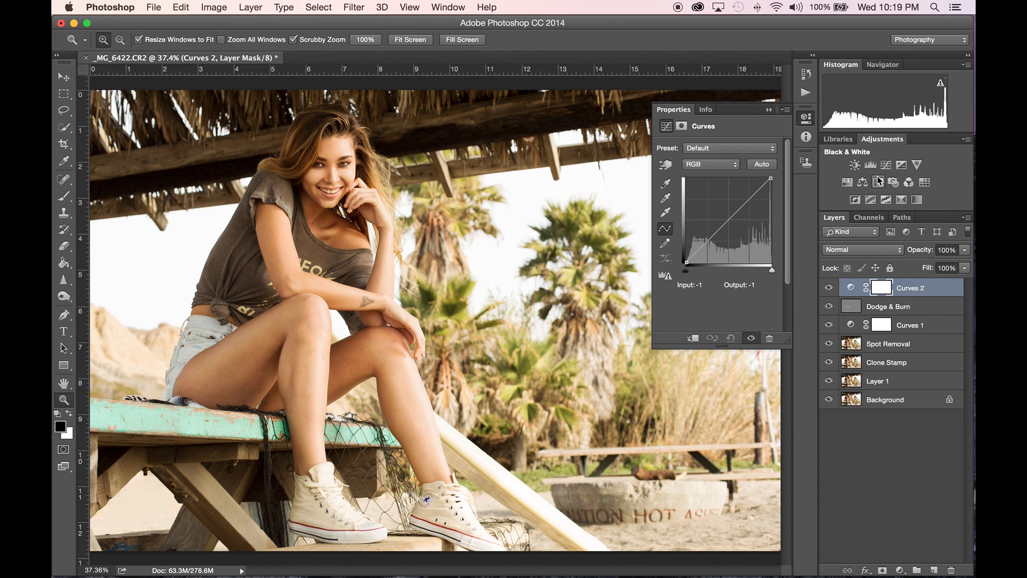
left_click(728, 219)
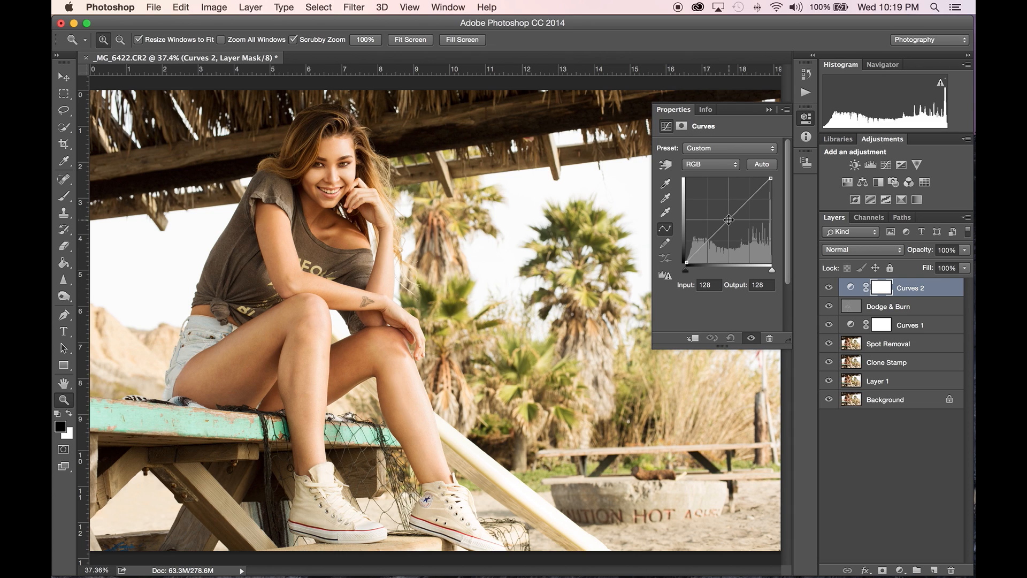
On the Red curve, lower the midpoint slightly, add a shadow point at input 62, output 64, and compare before and after
left_click(715, 168)
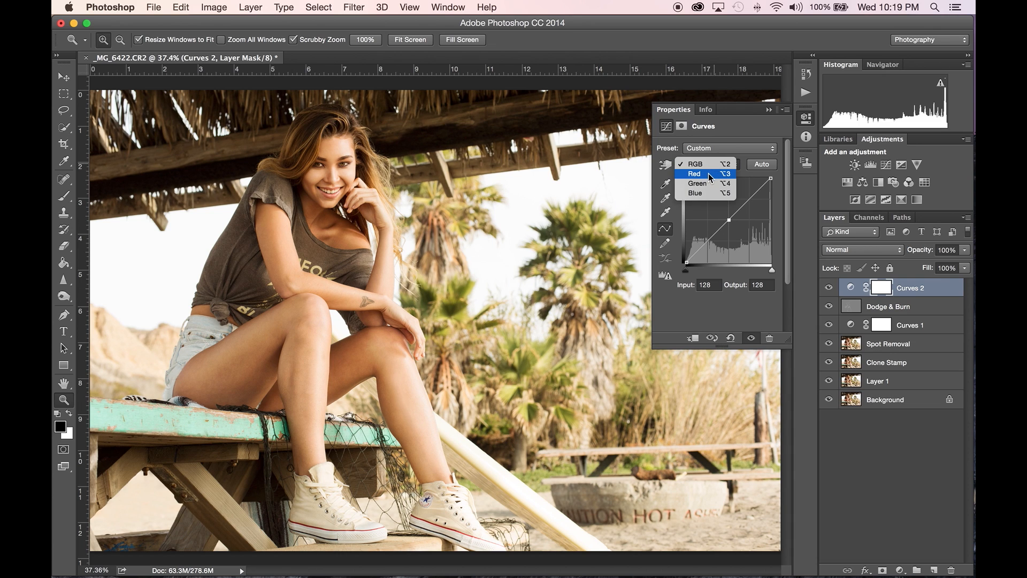
left_click(709, 174)
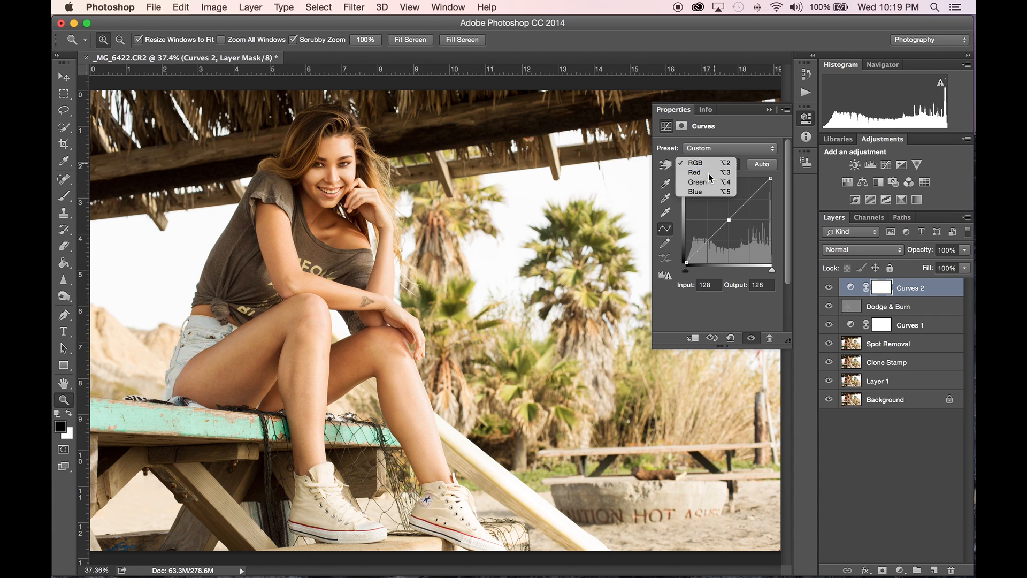
left_click(727, 221)
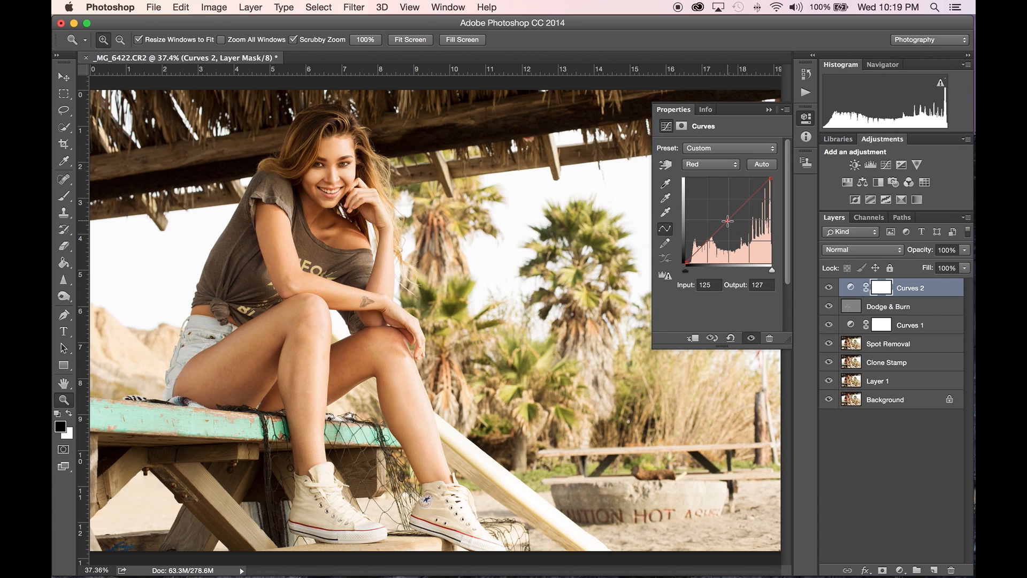
left_click_drag(727, 221, 727, 224)
left_click_drag(707, 240, 707, 242)
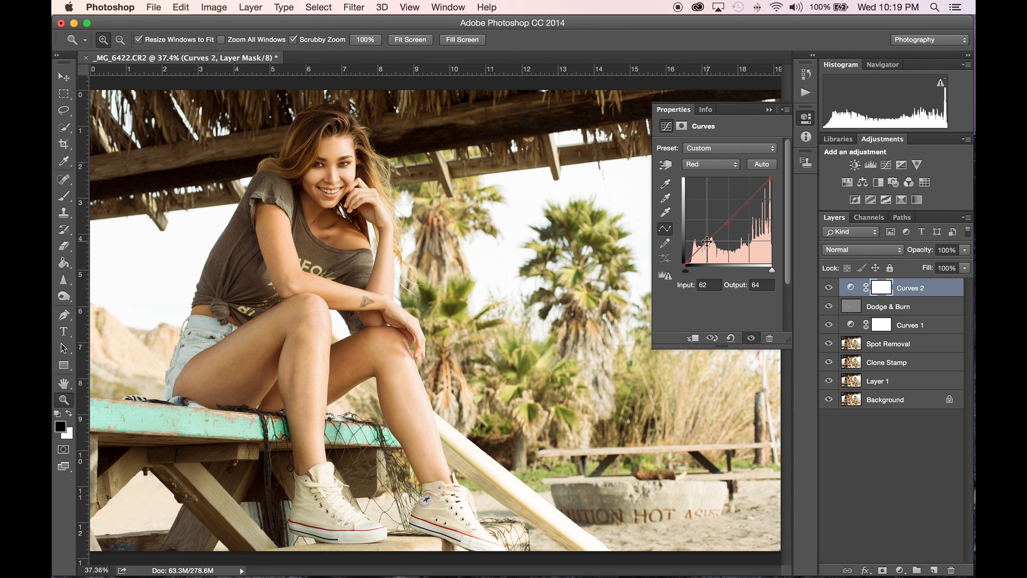
left_click(829, 289)
left_click(828, 289)
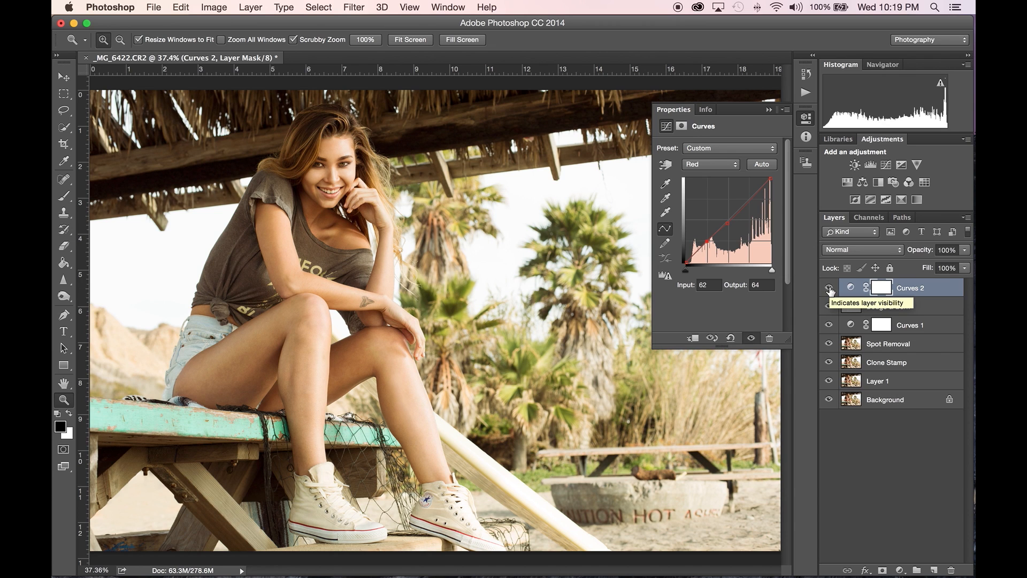
Anchor the midpoints of the Blue and Green curves and set a Green shadow point to input 64, output 60
left_click(696, 164)
left_click(696, 183)
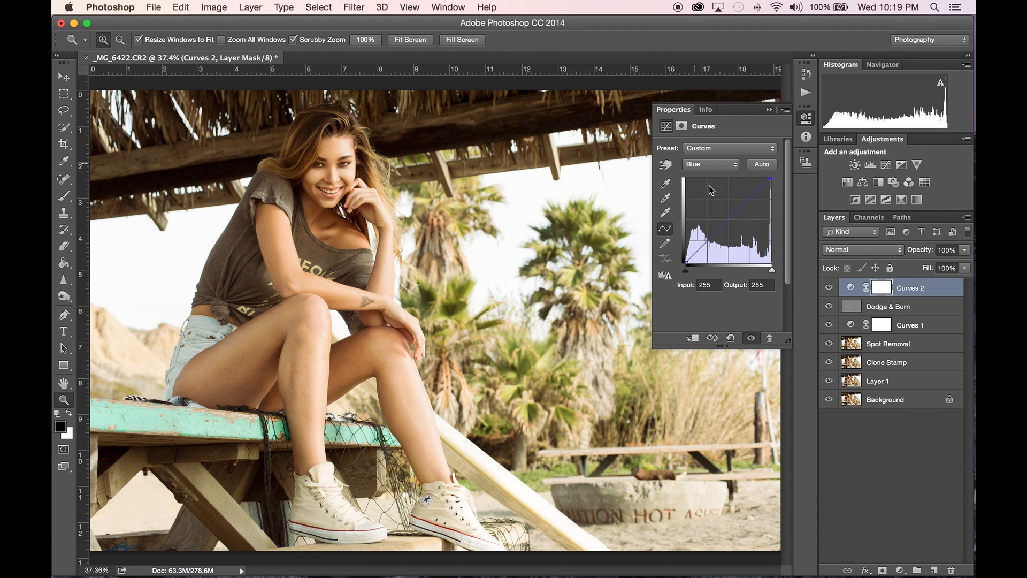
left_click(729, 221)
left_click(714, 165)
left_click(712, 154)
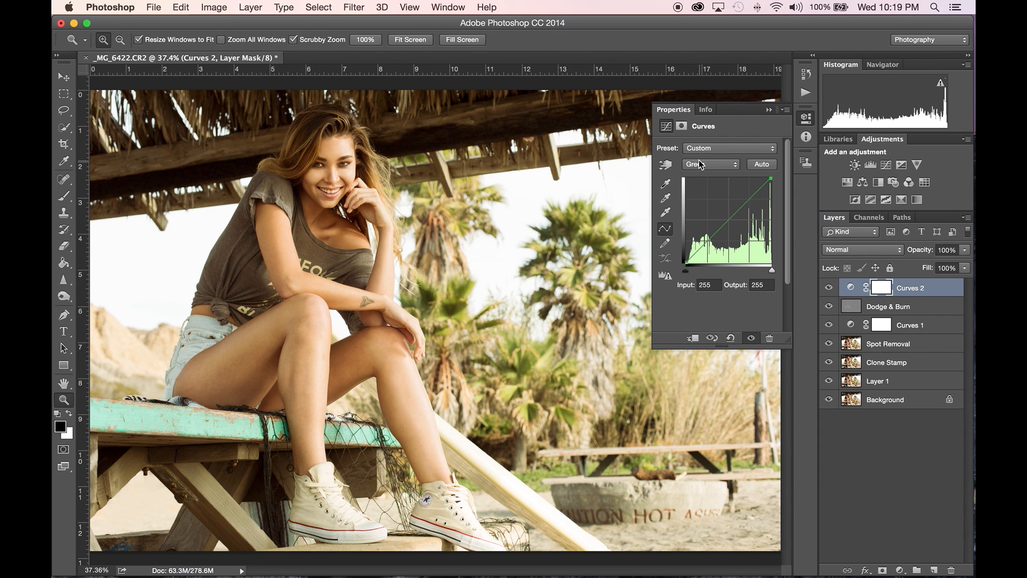
left_click(728, 220)
left_click(706, 241)
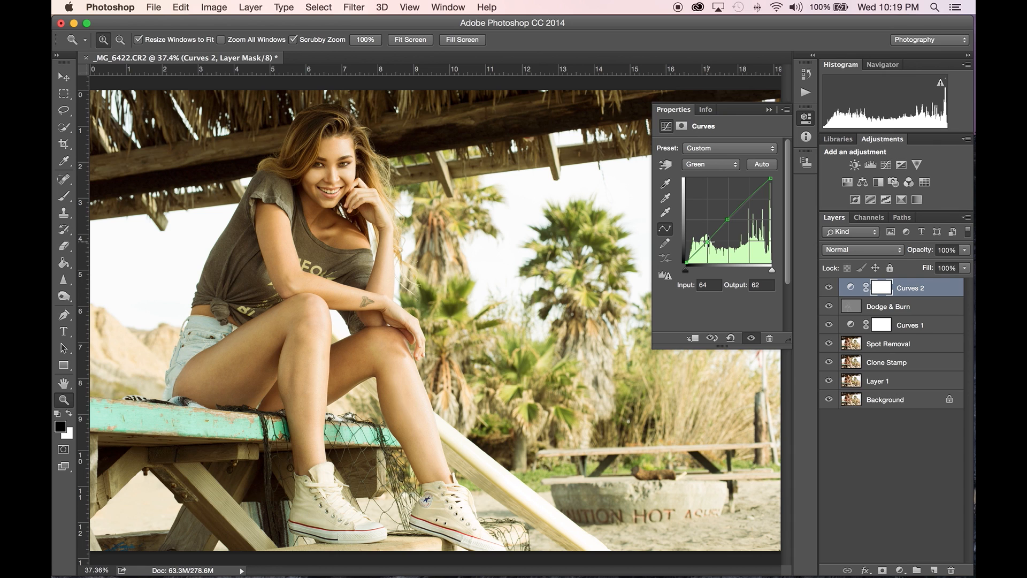
left_click_drag(707, 242, 709, 245)
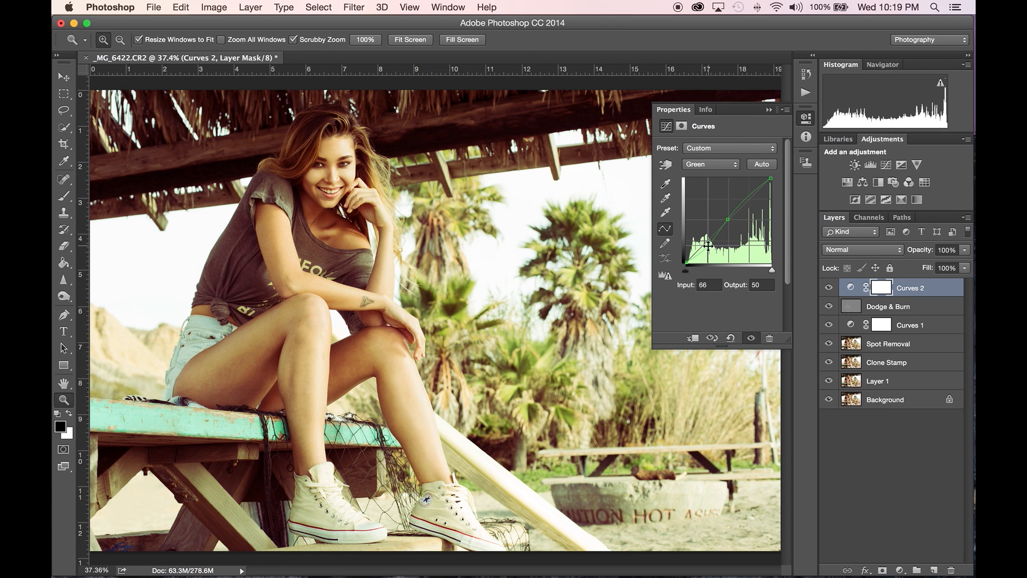
left_click_drag(708, 245, 707, 241)
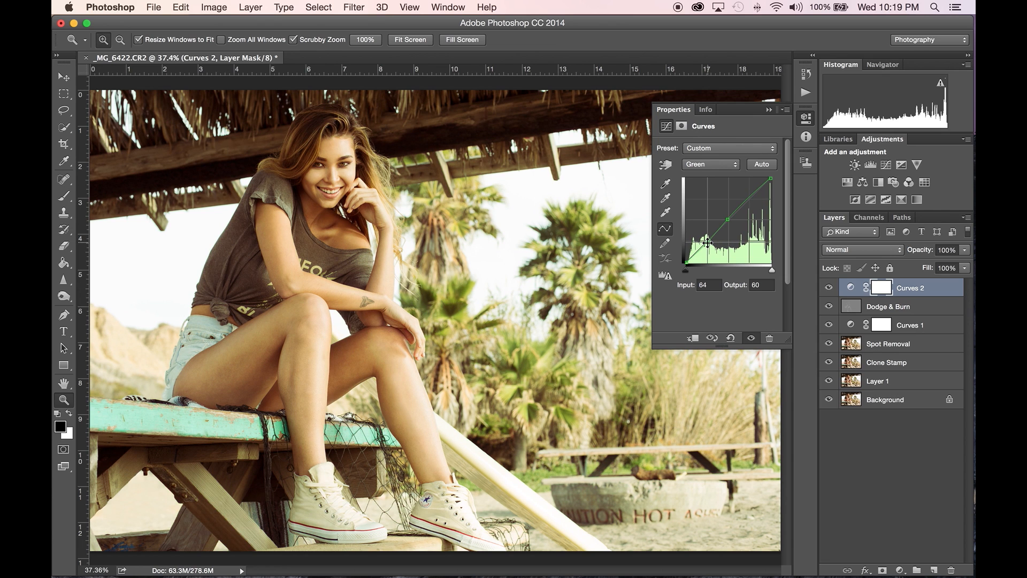
Readjust the Red curve's midpoint to input 127, output 125 and close the curve settings
left_click(717, 164)
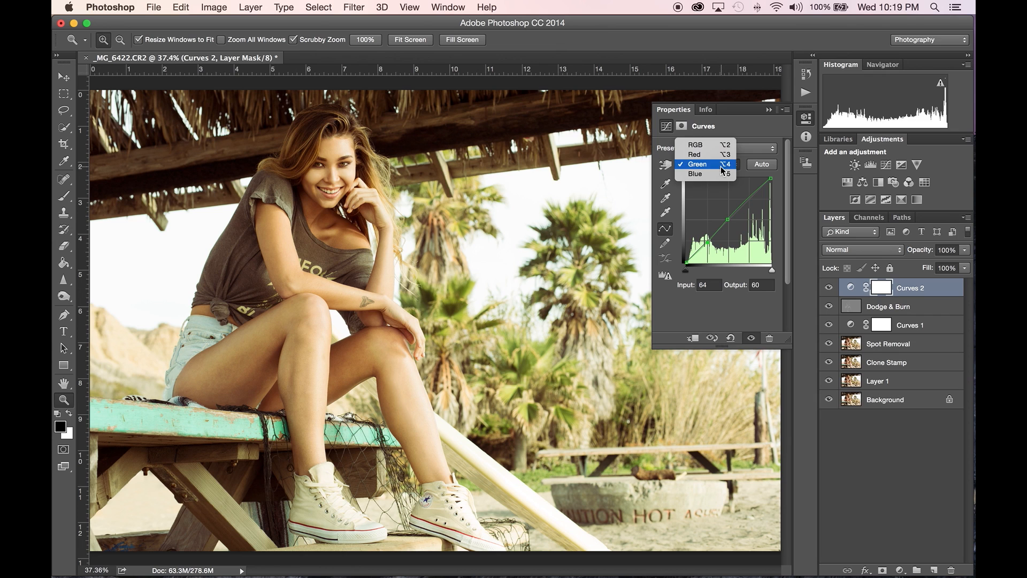
left_click(719, 167)
left_click(719, 167)
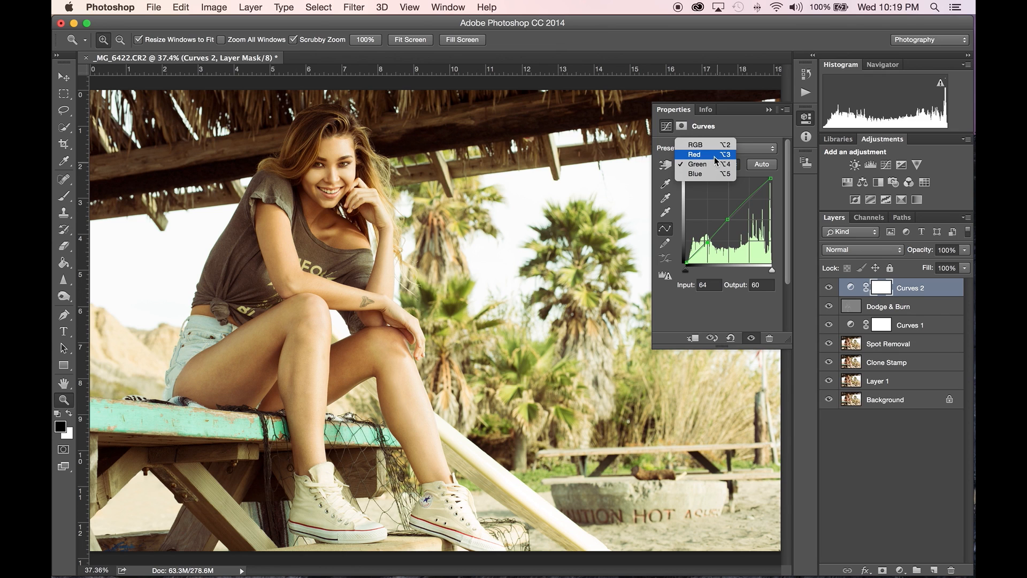
left_click(714, 156)
left_click(728, 219)
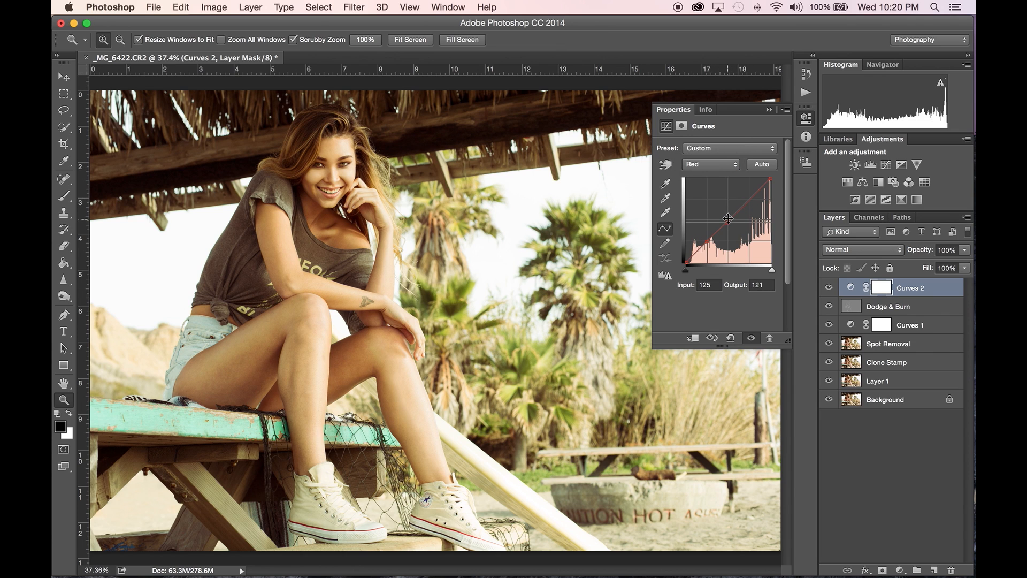
left_click_drag(728, 219, 727, 217)
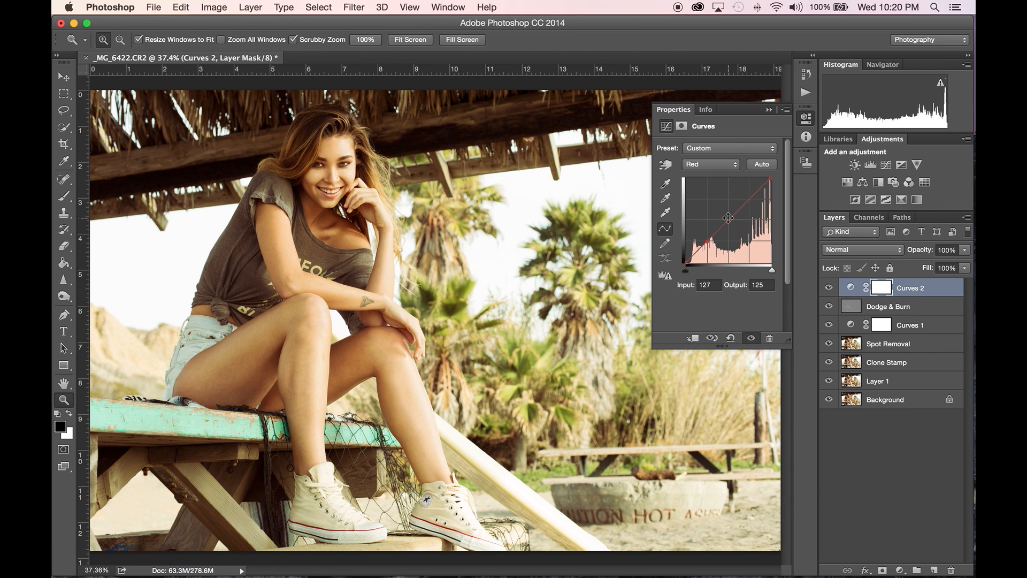
left_click(768, 109)
Compare the portrait with and without the Curves 2 color toning layer
left_click(829, 289)
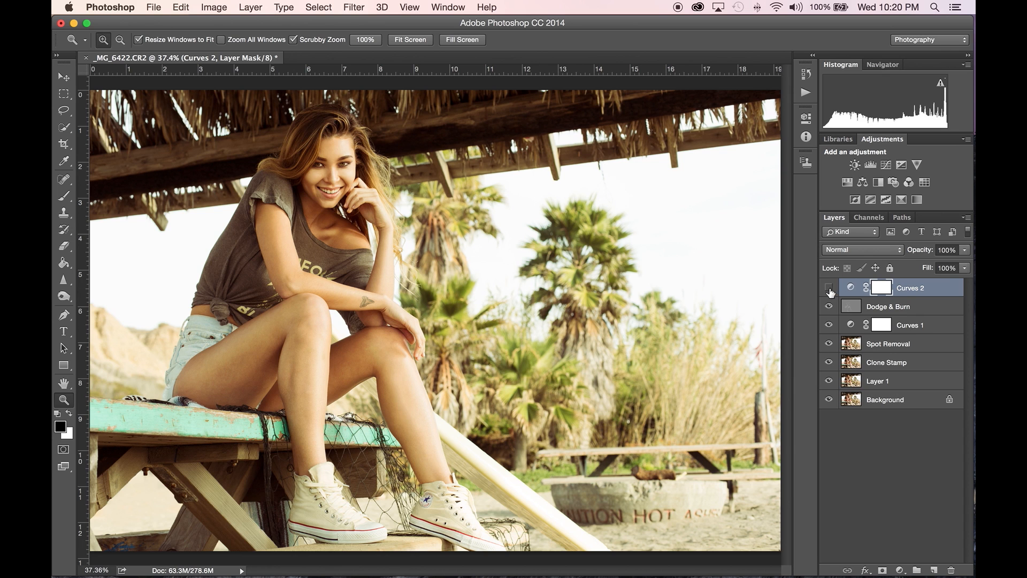
left_click(829, 289)
left_click(829, 289)
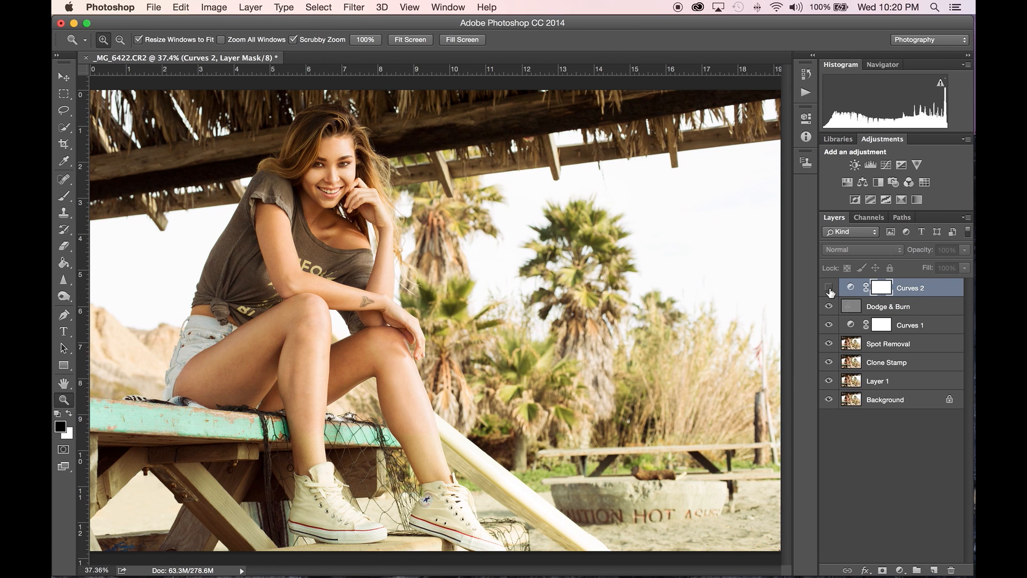
left_click(828, 288)
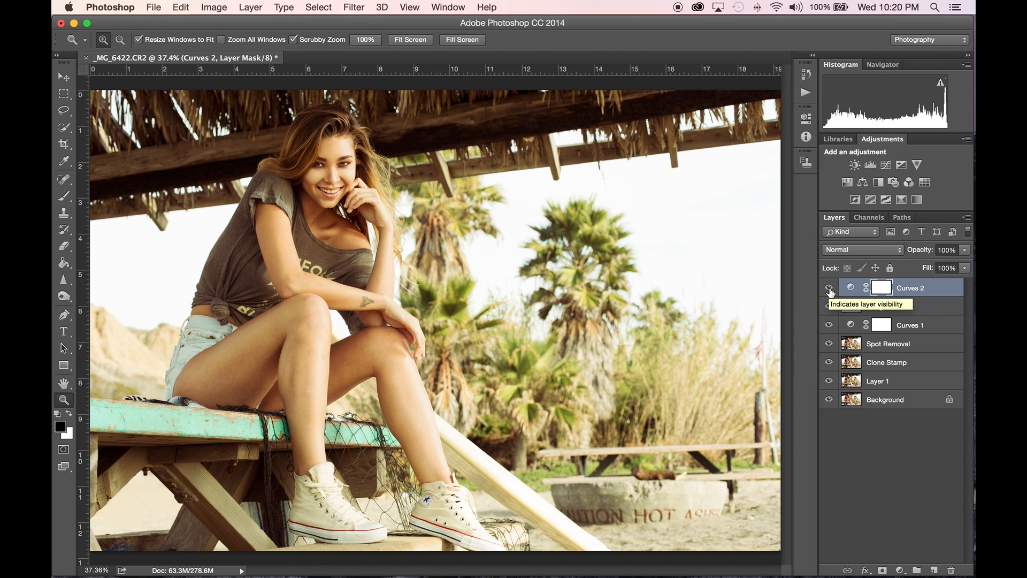
left_click(829, 289)
left_click(829, 289)
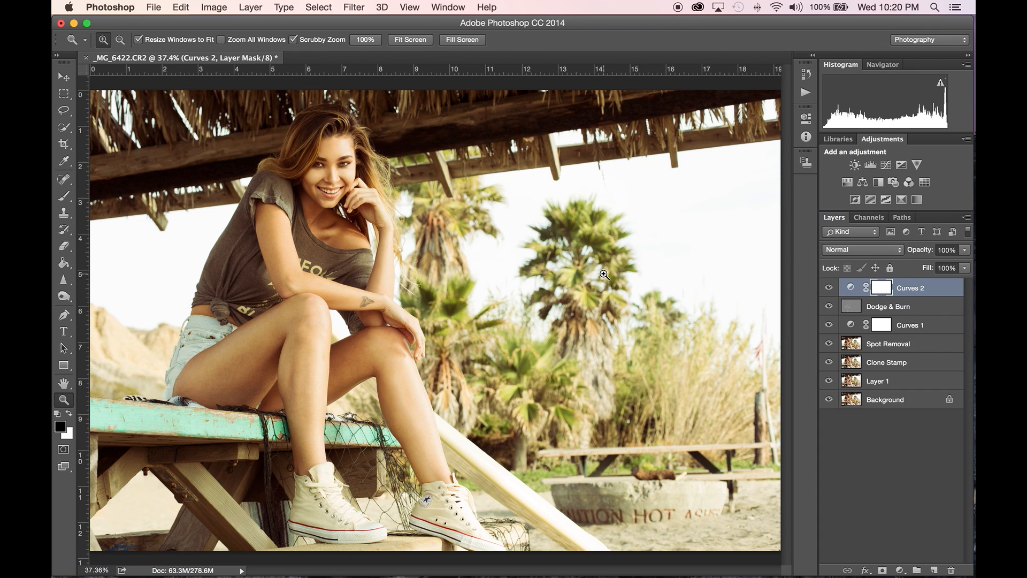
Mask the woman out of the Curves 2 toning by painting over her in black with the Brush, reduced to size 40
key("b")
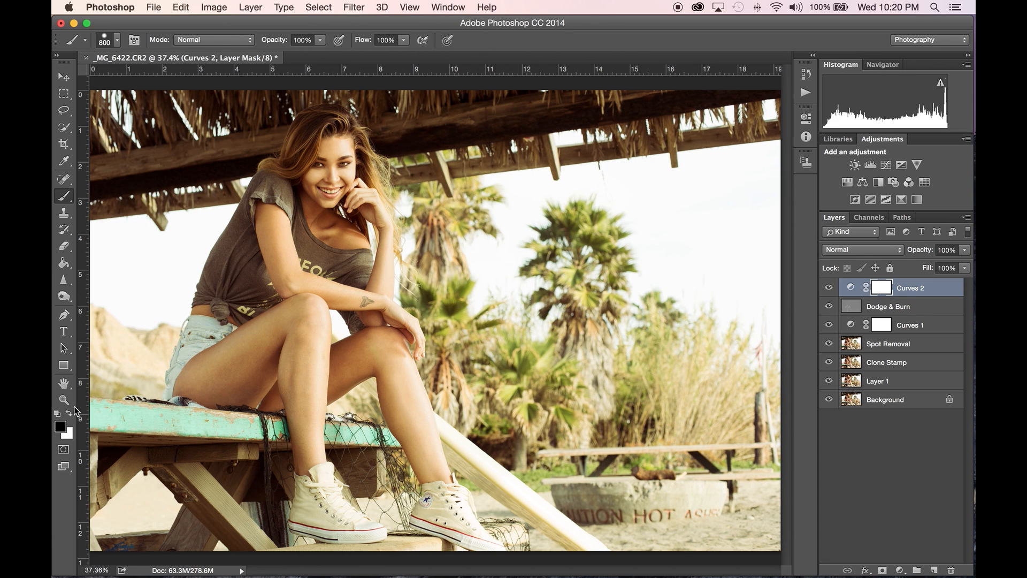
key("bracketleft")
key("bracketleft")
key("bracketleft")
key("bracketleft")
key("bracketleft")
key("bracketleft")
key("bracketleft")
key("bracketleft")
key("bracketleft")
key("bracketleft")
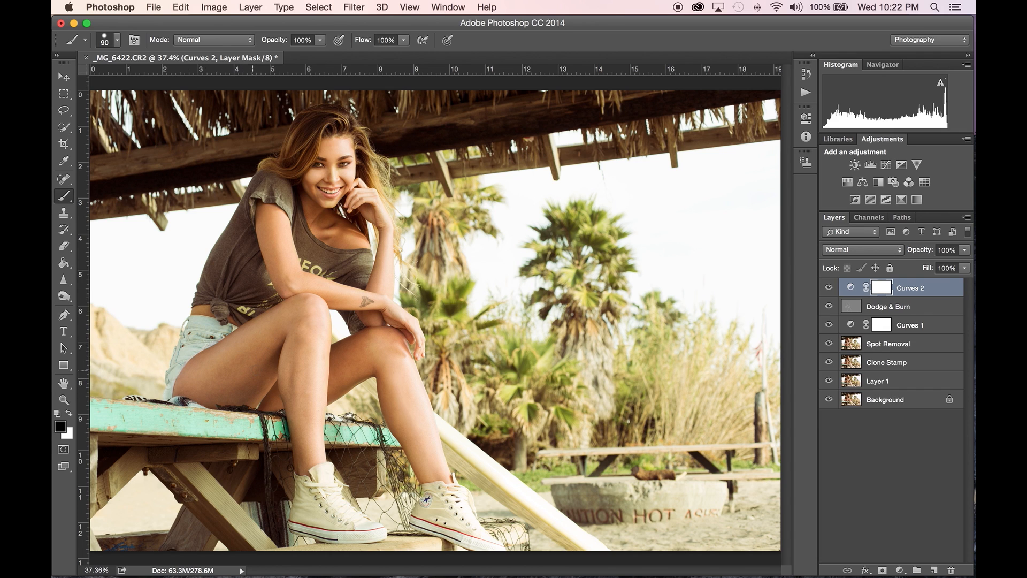
key("alt+BackSpace")
key("bracketleft")
key("bracketleft")
key("bracketleft")
left_click_drag(211, 314, 238, 324)
Toggle the masked Curves 2 layer off and on to examine its effect around the woman
left_click(828, 288)
left_click(829, 288)
left_click(829, 288)
left_click(829, 288)
left_click(829, 288)
left_click(829, 288)
left_click(829, 288)
left_click(829, 288)
left_click(829, 287)
left_click(829, 288)
Compare the full layered edit with the original Background layer alone
left_click(829, 400, "alt")
left_click(829, 400, "alt")
left_click(829, 400, "alt")
left_click(829, 400, "alt")
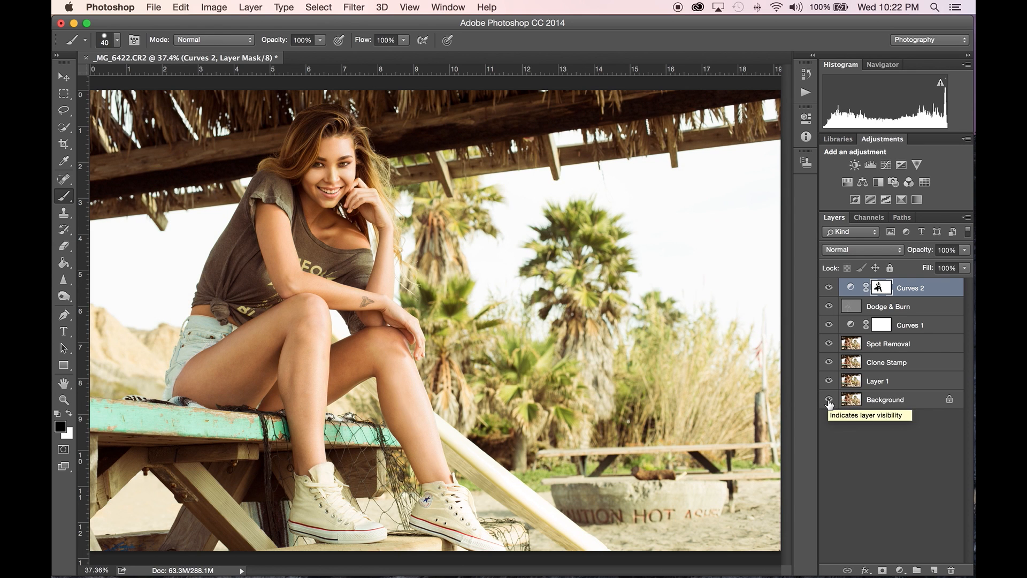
left_click(829, 400, "alt")
left_click(829, 400, "alt")
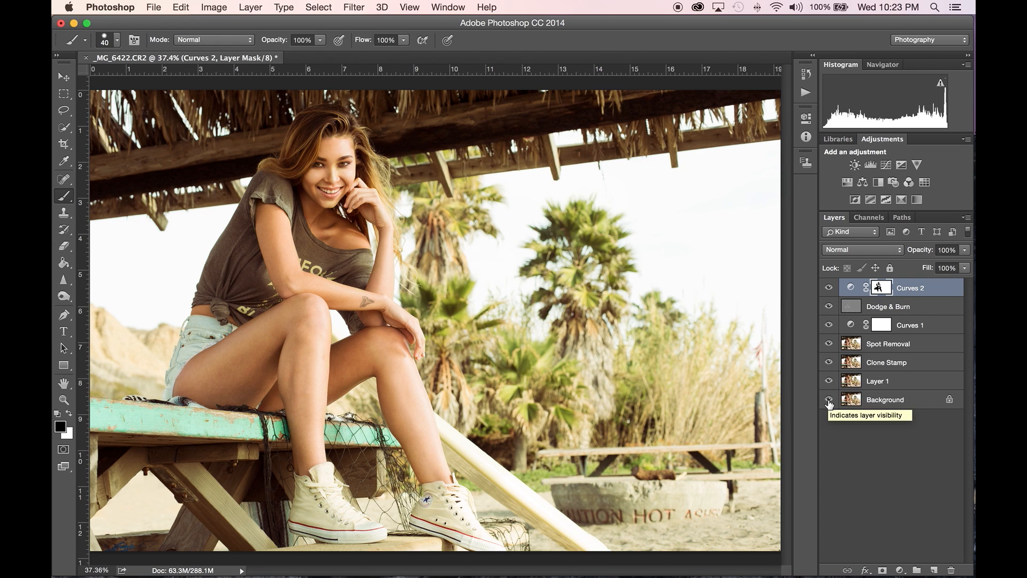
Add a Selective Color adjustment layer on top and set its Blacks to Cyan +3, Magenta -1, Yellow -16 and Black +1
left_click(887, 435)
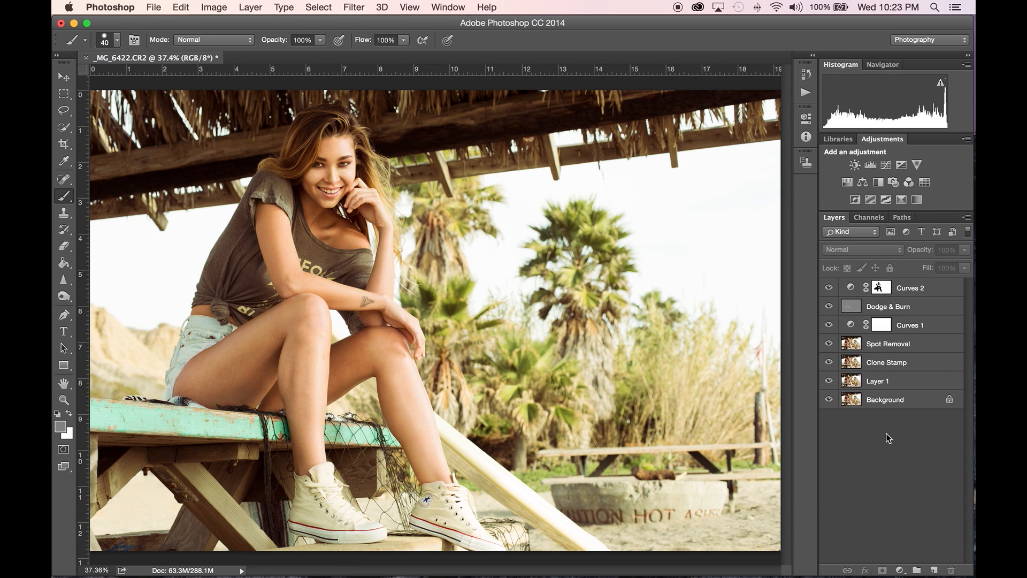
left_click(902, 200)
left_click(731, 164)
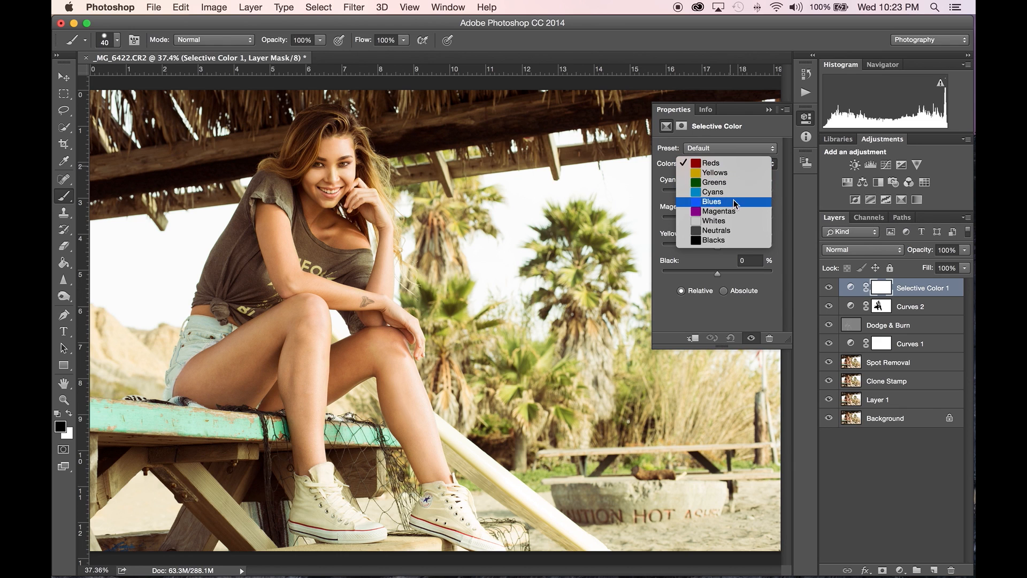
left_click(743, 242)
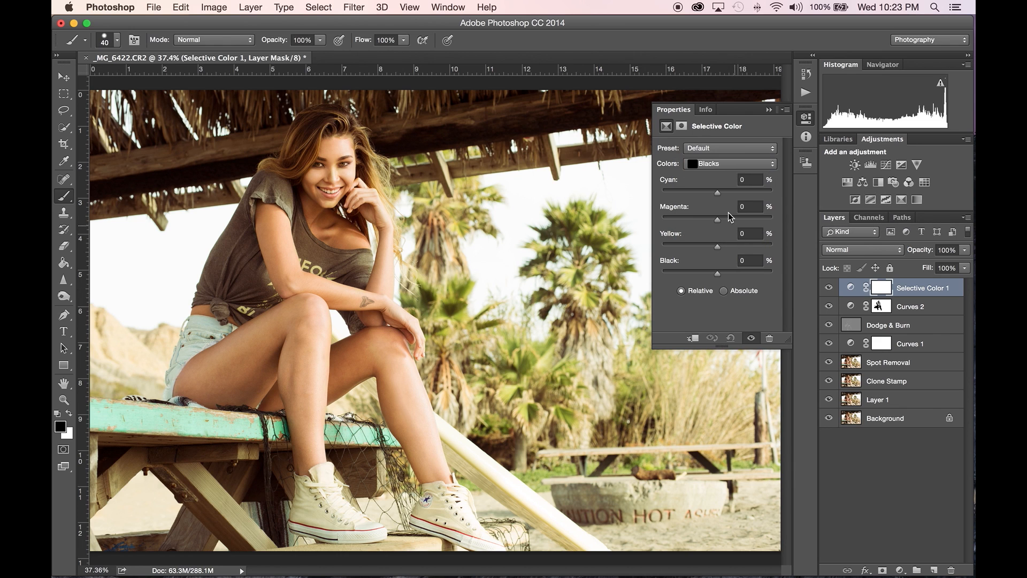
left_click_drag(717, 191, 718, 191)
mouse_move(717, 248)
left_mouse_down()
mouse_move(675, 256)
mouse_move(711, 259)
left_mouse_up()
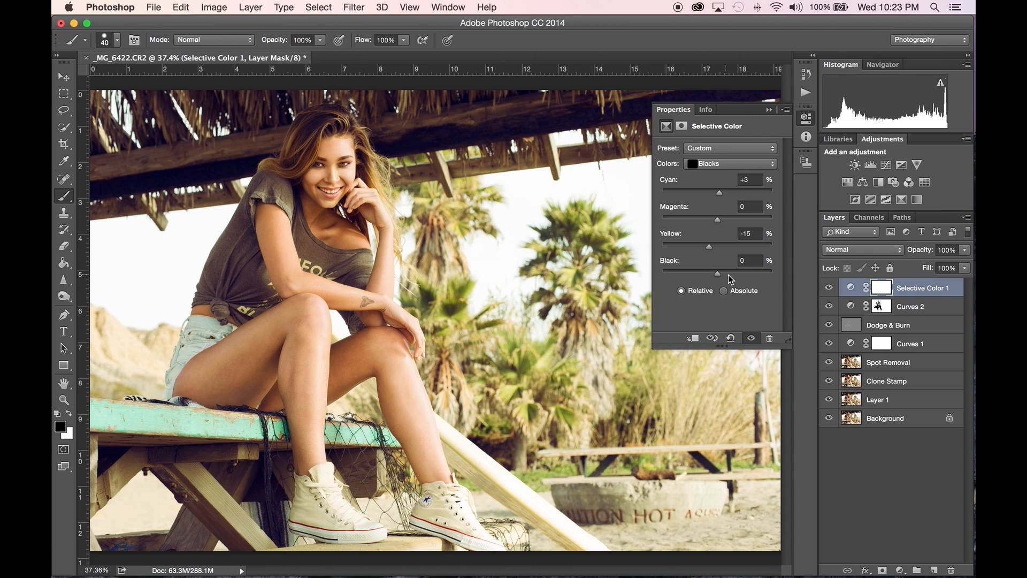
left_click_drag(717, 273, 708, 247)
left_click_drag(717, 219, 716, 222)
left_click(829, 288)
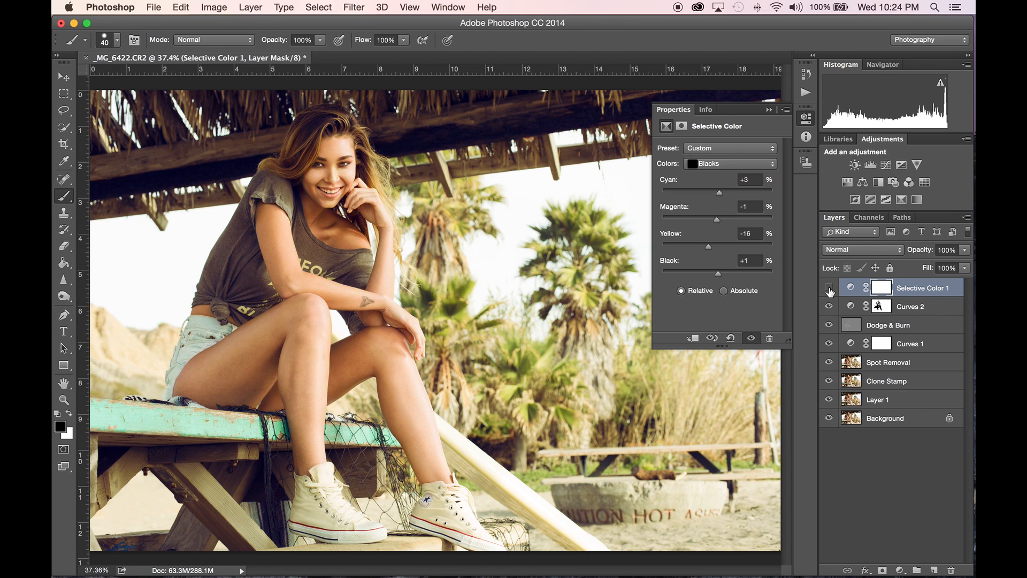
left_click(829, 289)
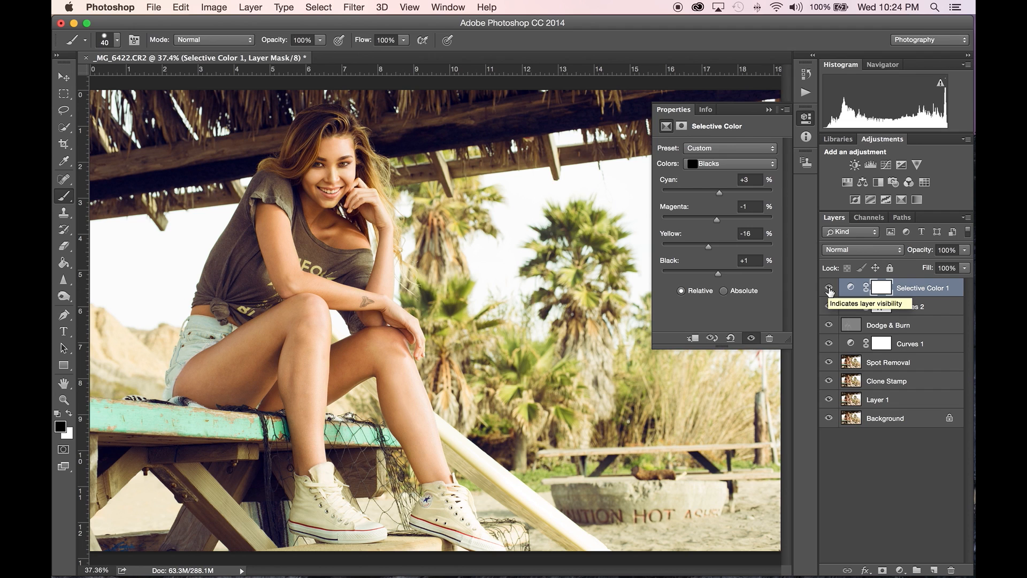
left_click(829, 290)
left_click(829, 289)
In Selective Color, set the Neutrals' Yellow to +3, shift their Cyan slightly, and set the Blacks' Yellow to -20
left_click(730, 165)
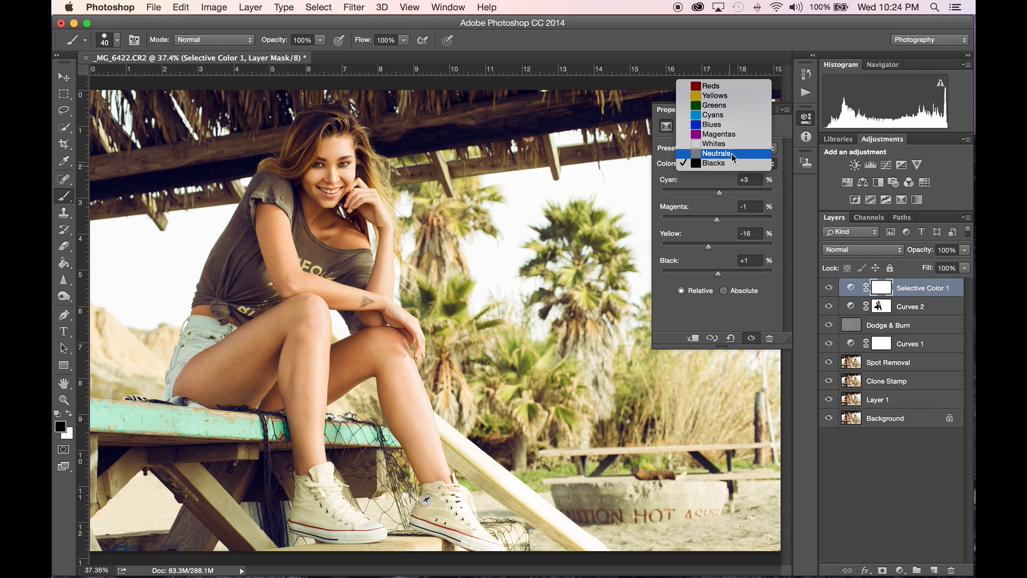
left_click(717, 153)
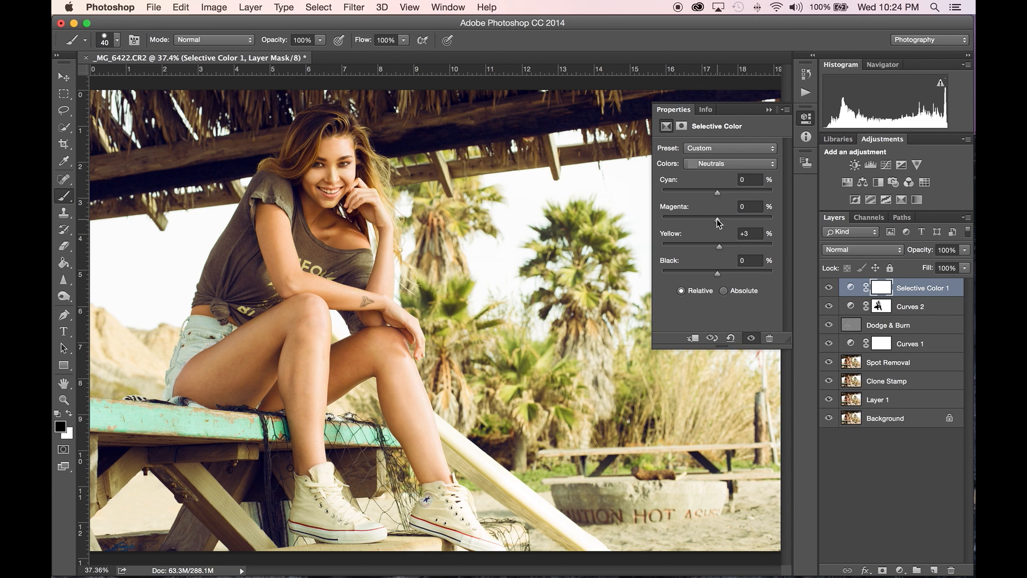
left_click_drag(717, 191, 715, 191)
left_click(717, 163)
left_click(716, 172)
left_click_drag(708, 241, 706, 244)
Compare the image with and without Selective Color 1, close its settings, and compare the whole edit with the original Background
left_click(827, 287)
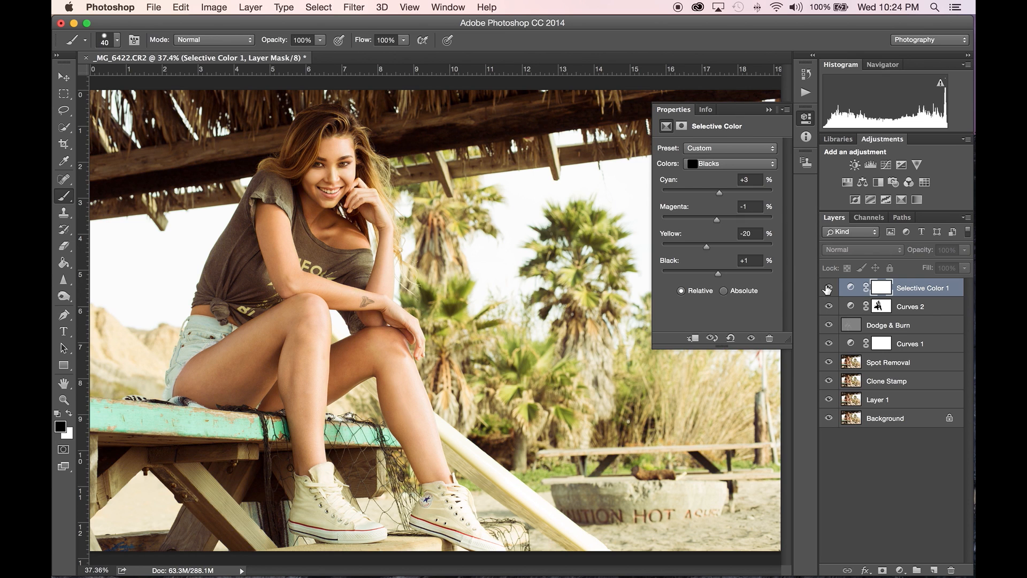
left_click(828, 288)
left_click(828, 288)
left_click(828, 288)
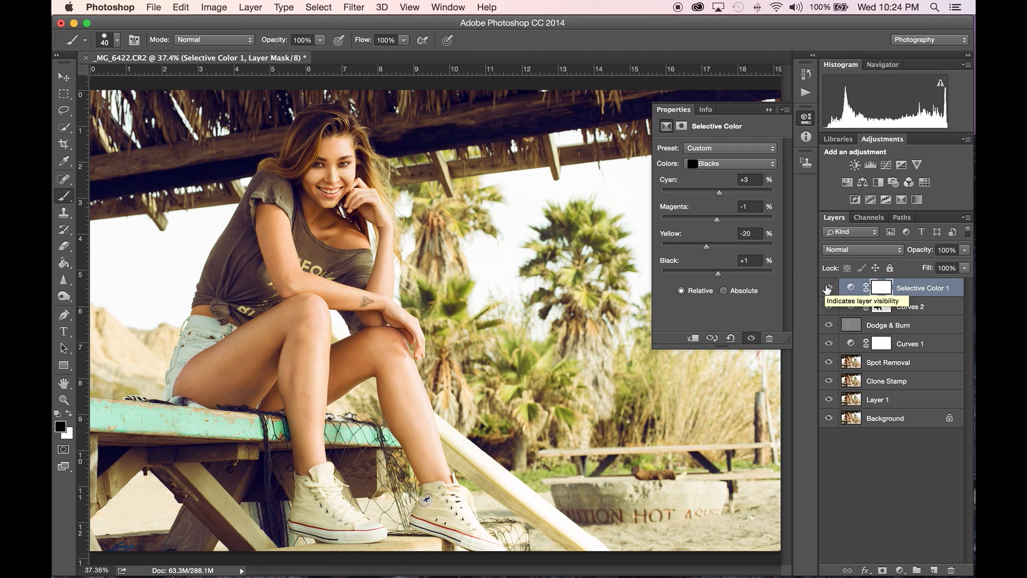
left_click(769, 109)
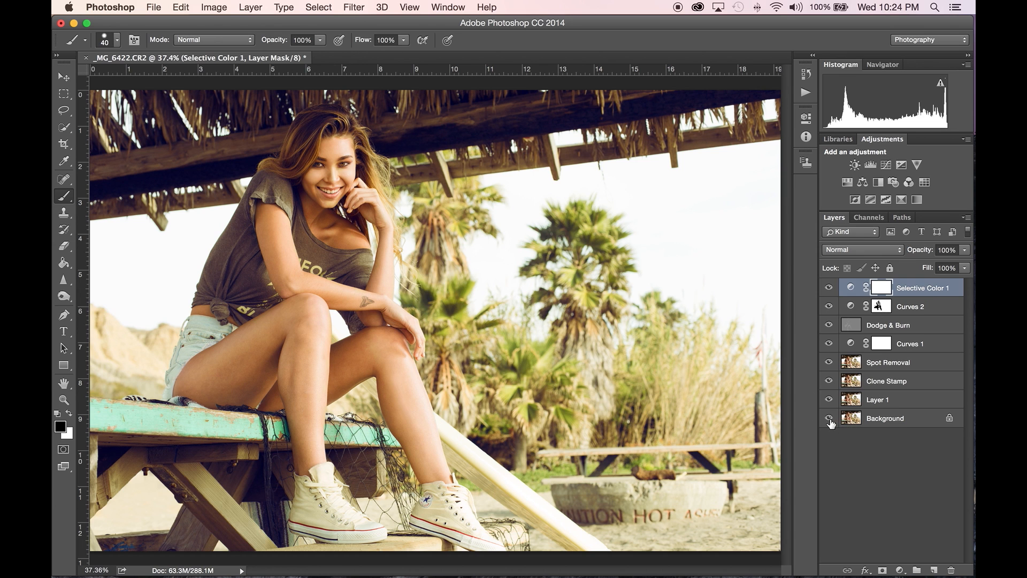
left_click(829, 422, "alt")
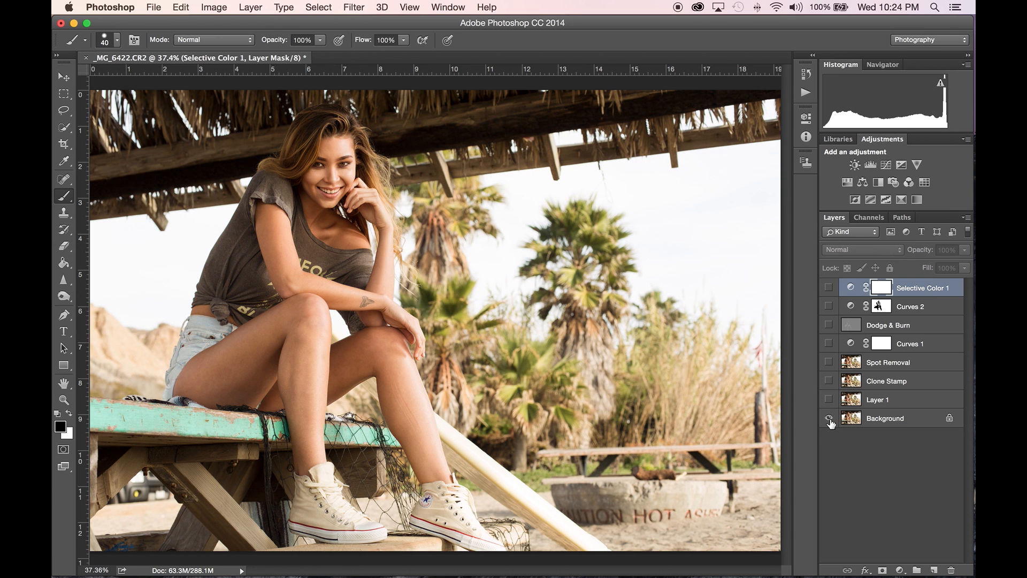
left_click(829, 422, "alt")
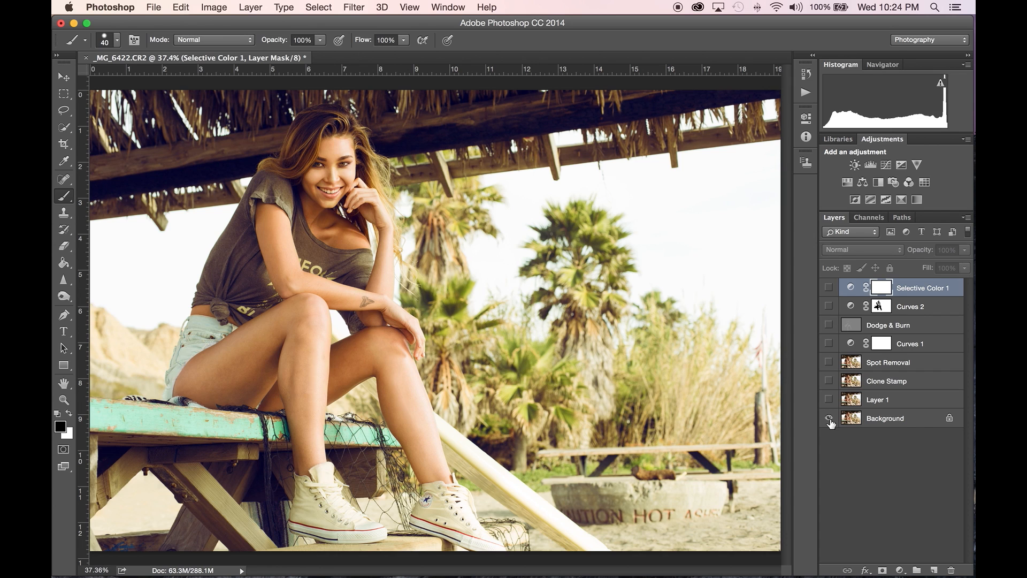
left_click(830, 422, "alt")
left_click(830, 422, "alt")
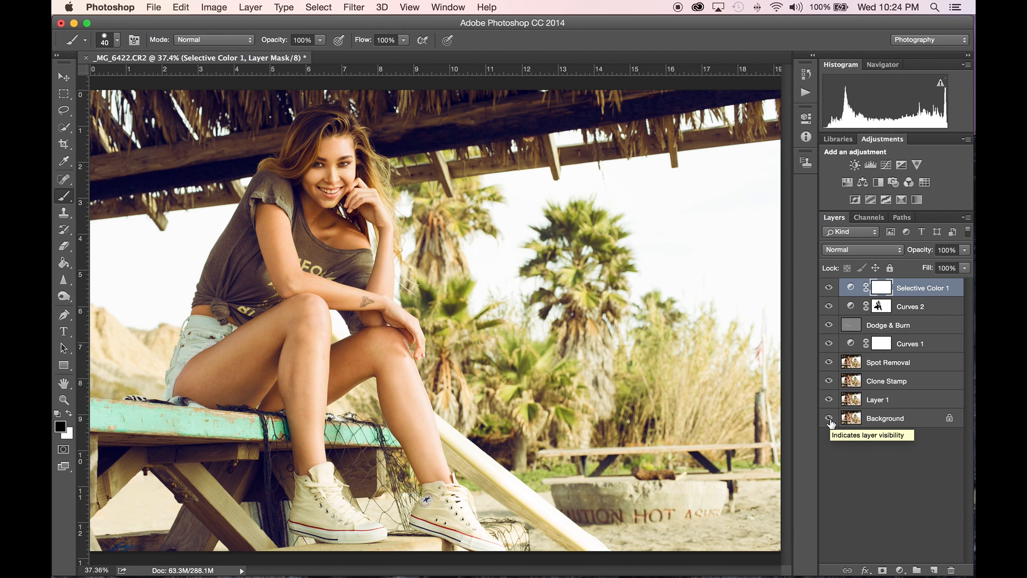
Save the layered document as _MG_6422.psd in the shoot's Retouched folder with Maximize Compatibility on
key("super+shift+s")
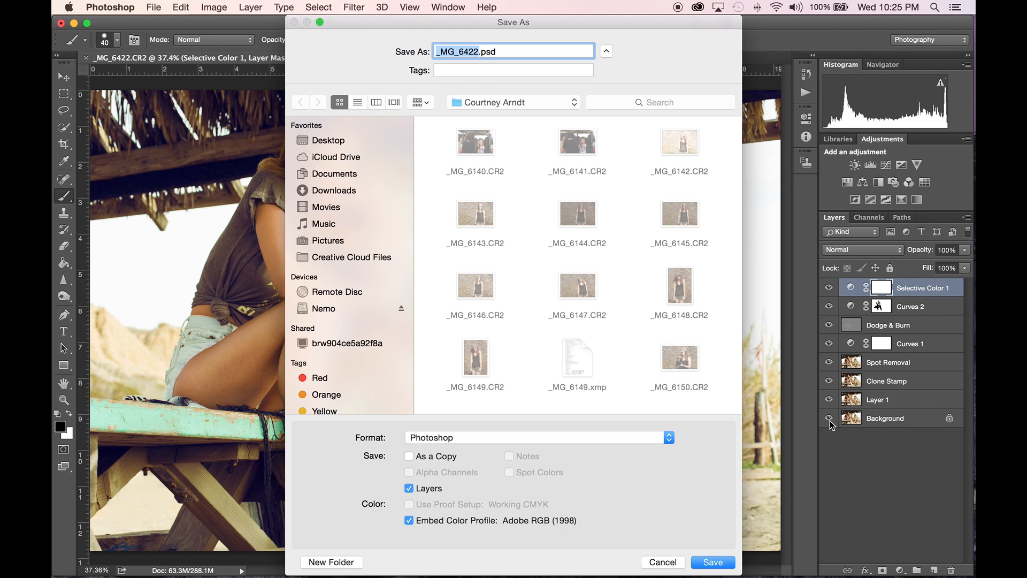
scroll(664, 262, "down", 15)
scroll(663, 262, "down", 20)
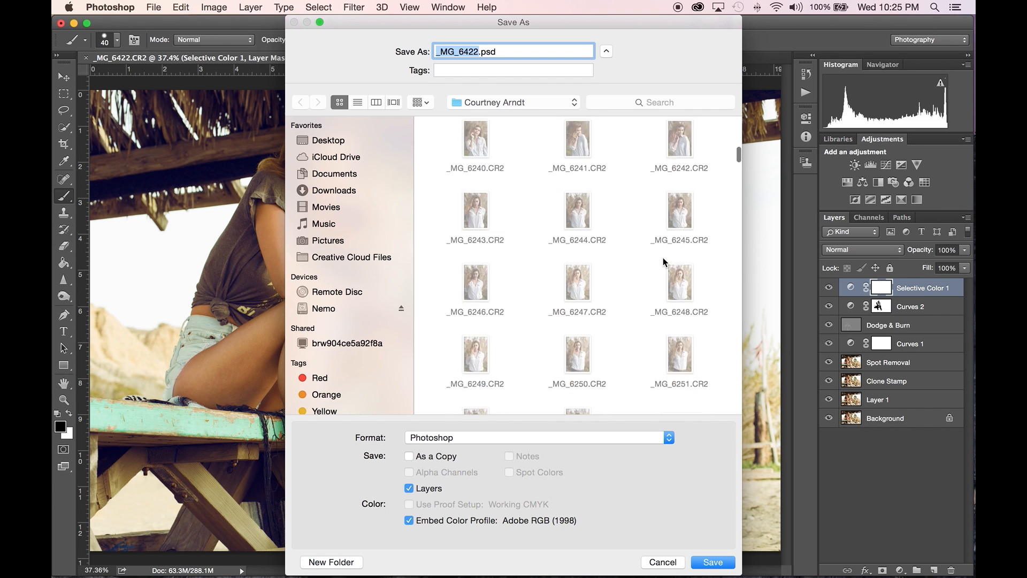
scroll(663, 262, "down", 10)
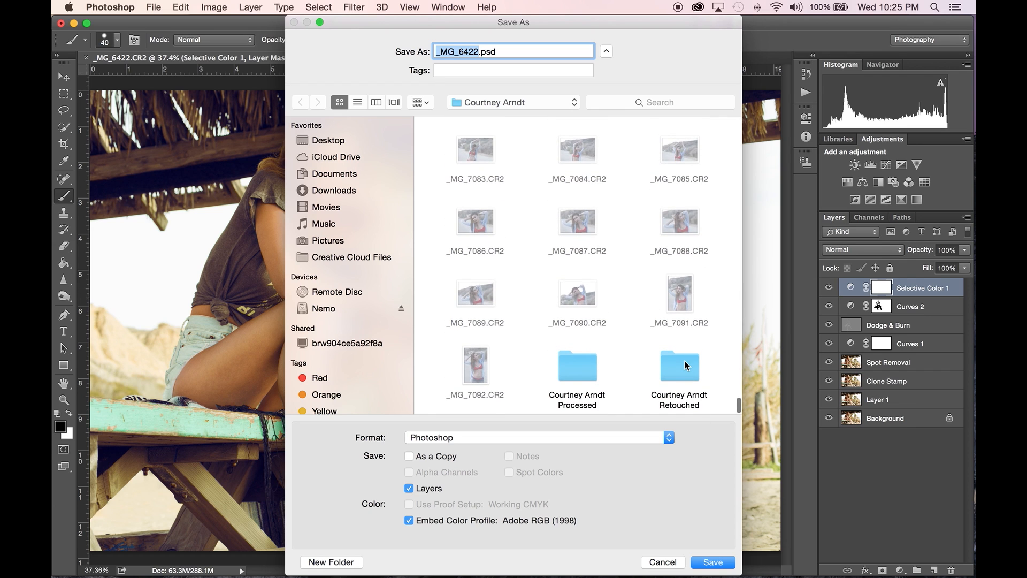
double_click(682, 369)
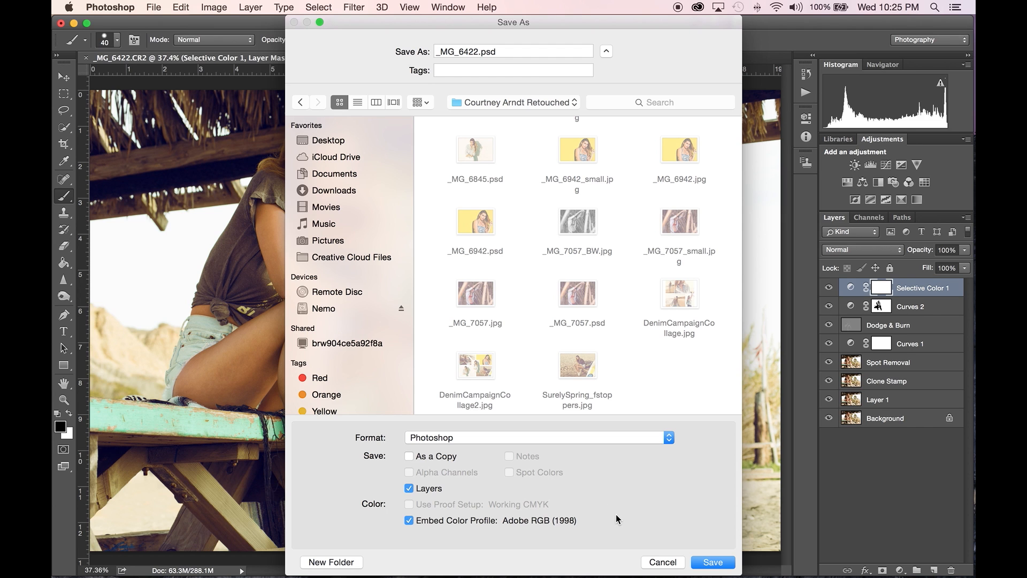
left_click(713, 562)
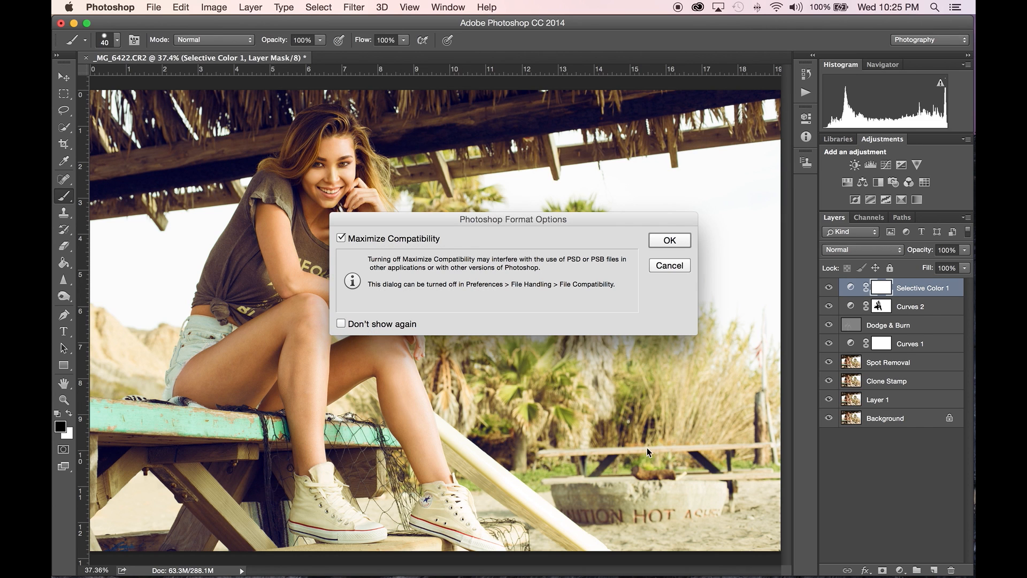
left_click(669, 240)
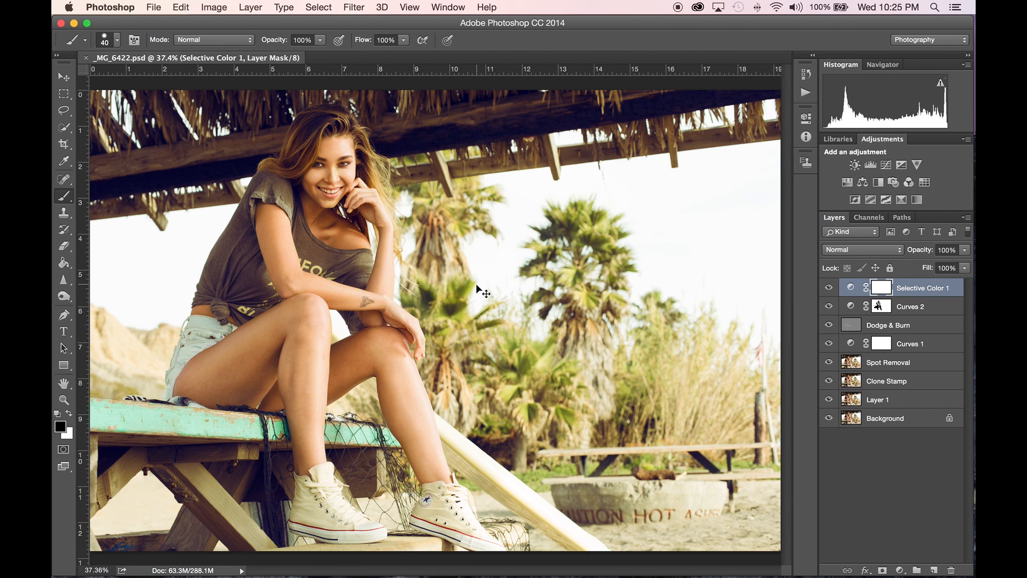
Save a JPEG copy as _MG_6422.jpg in the Retouched folder at quality 12, Baseline ("Standard")
key("super+shift+s")
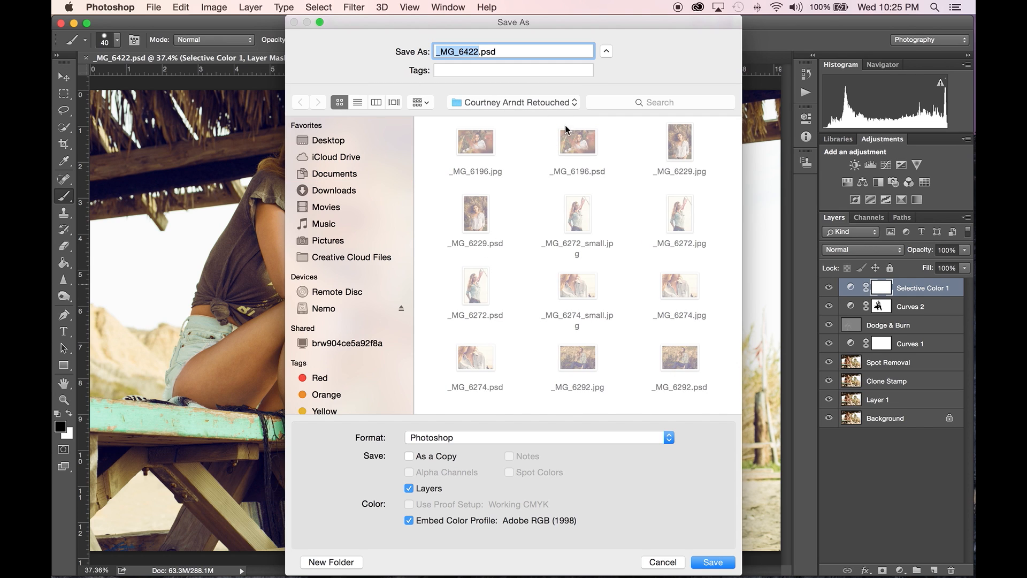
left_click(528, 441)
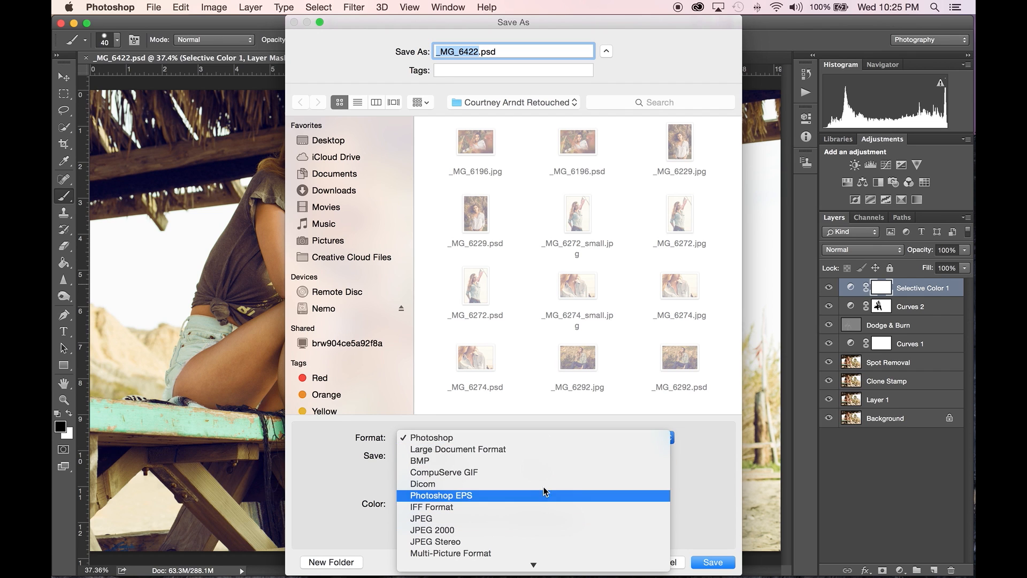
key("j")
key("Return")
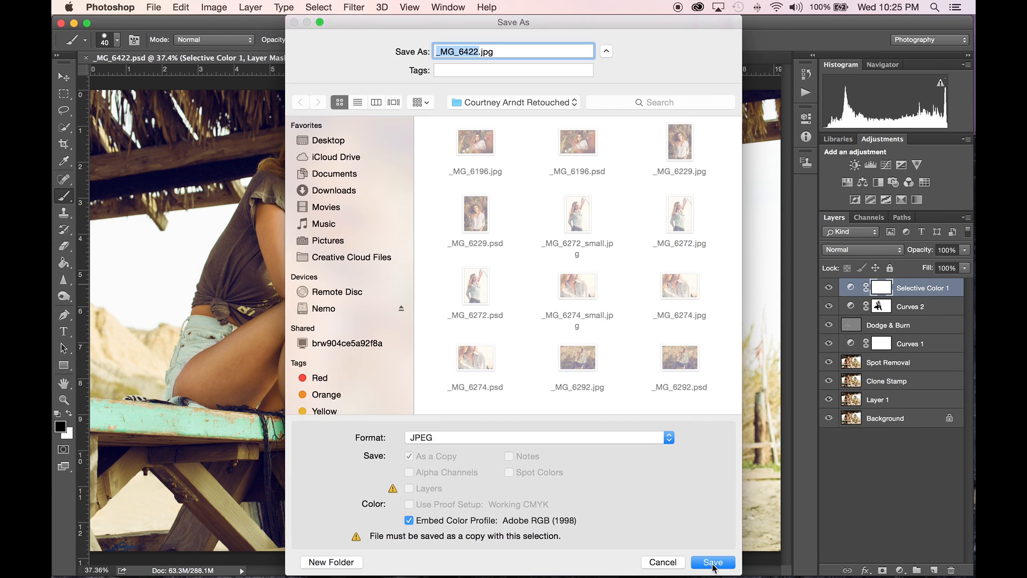
left_click(714, 562)
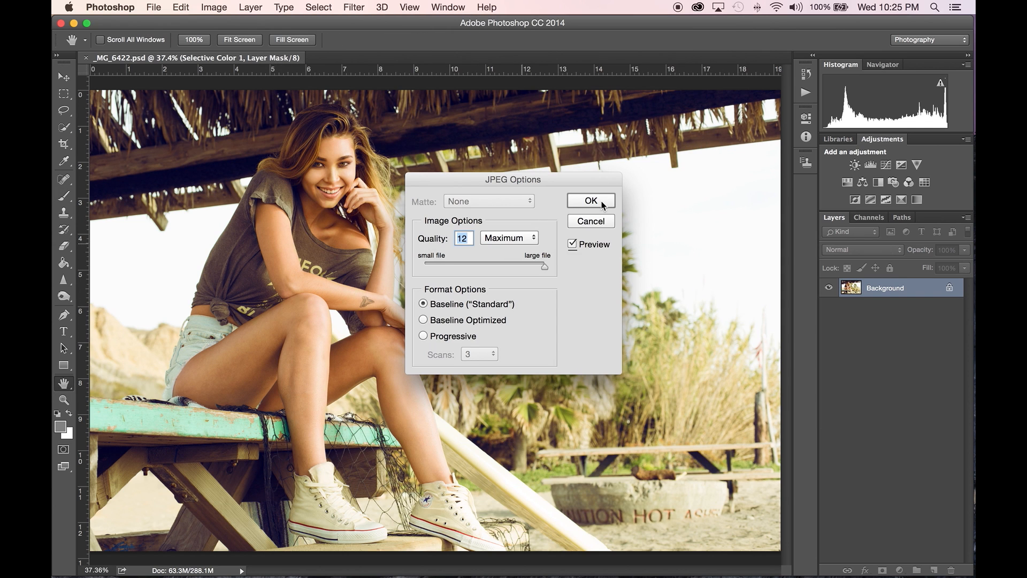
left_click(591, 201)
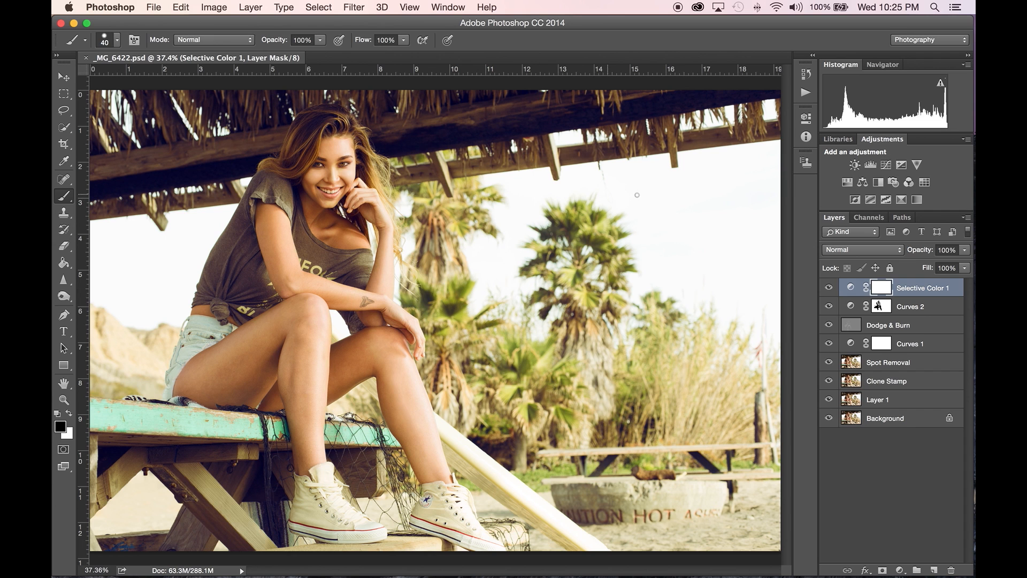
Show the finished portrait in full screen mode, fitted to the screen with the rulers hidden
key("f")
key("f")
right_click(647, 299)
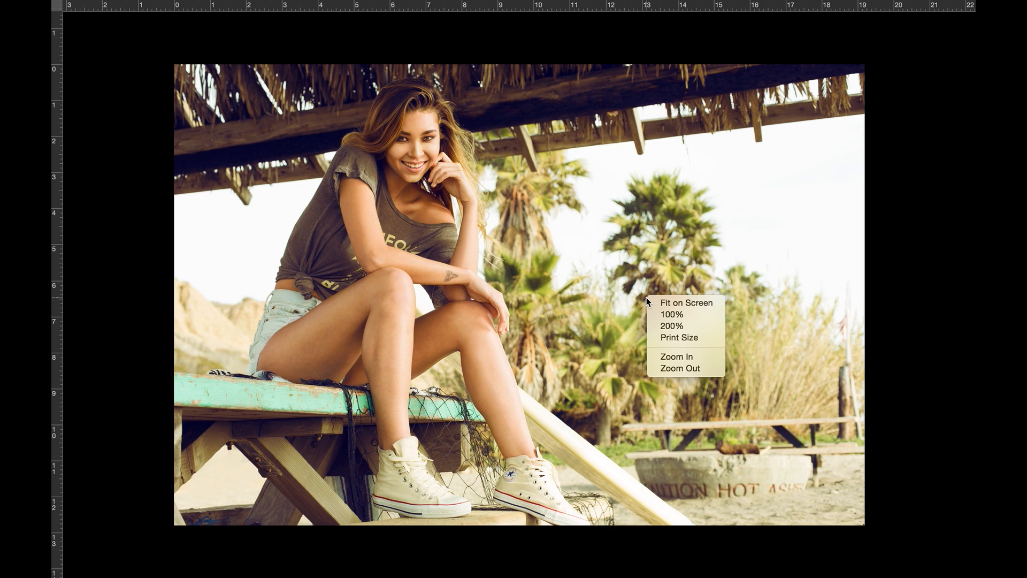
left_click(673, 298)
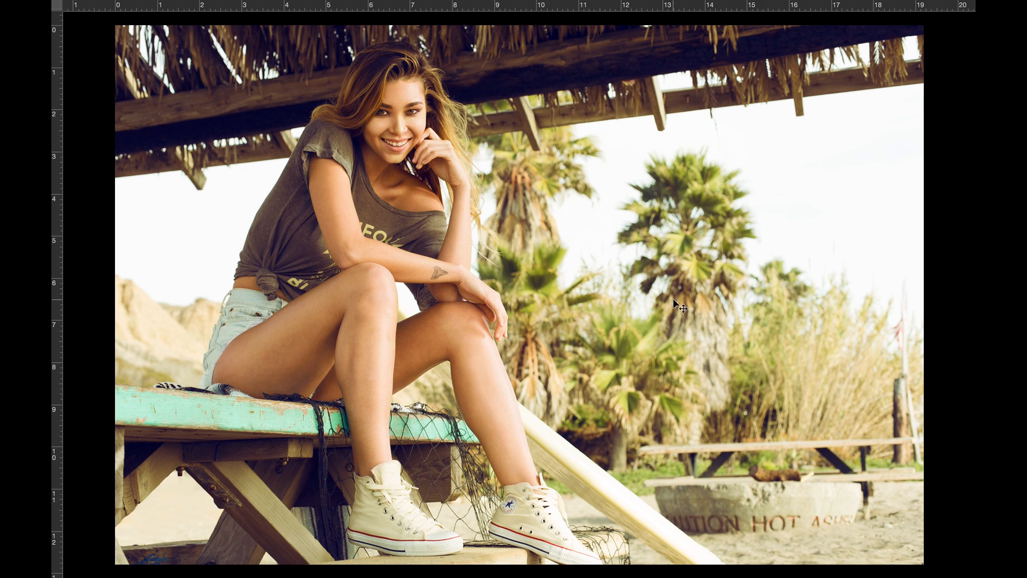
key("ctrl+r")
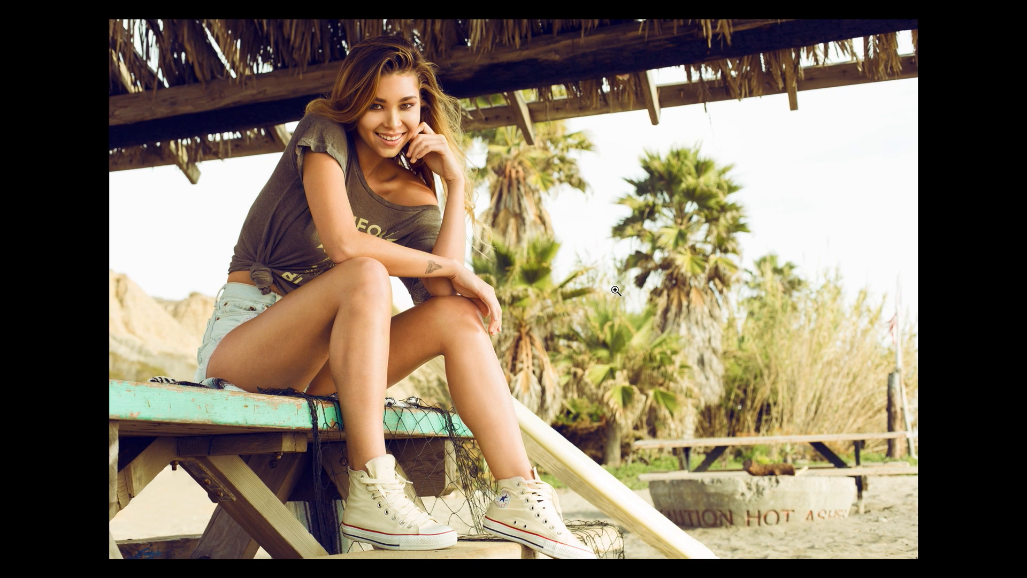